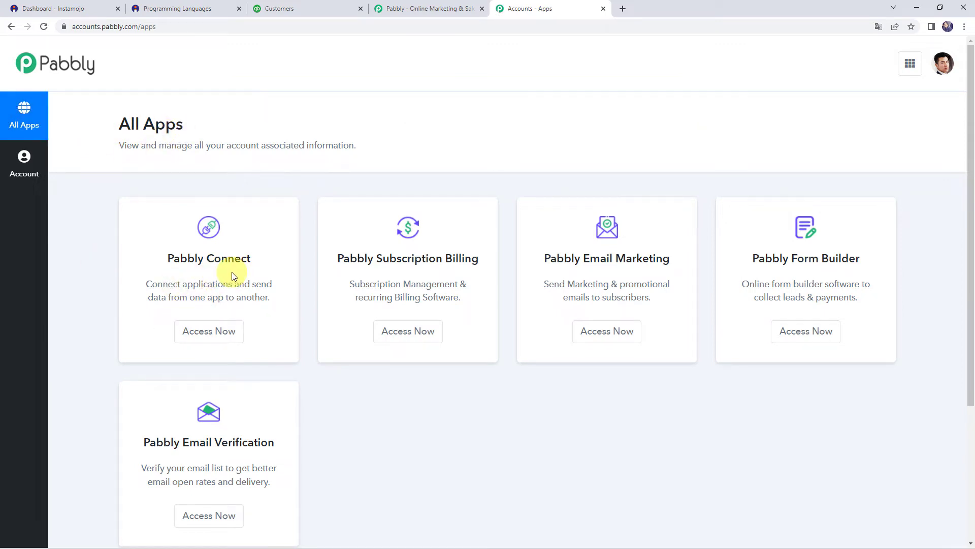
# Create a new Pabbly Connect workflow named 'Instamojo to QuickBooks Integration'.
pyautogui.click(217, 343)
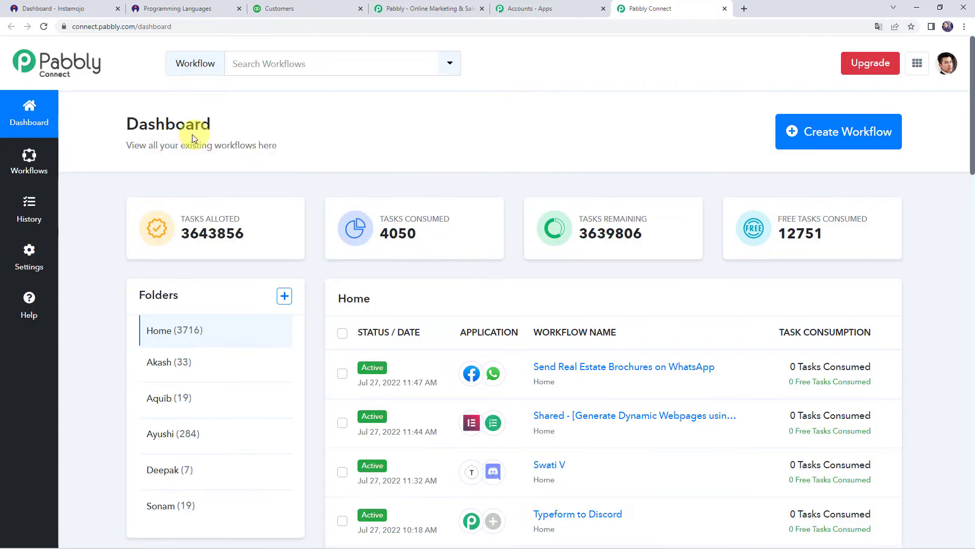
pyautogui.scroll(-6, 395, 342)
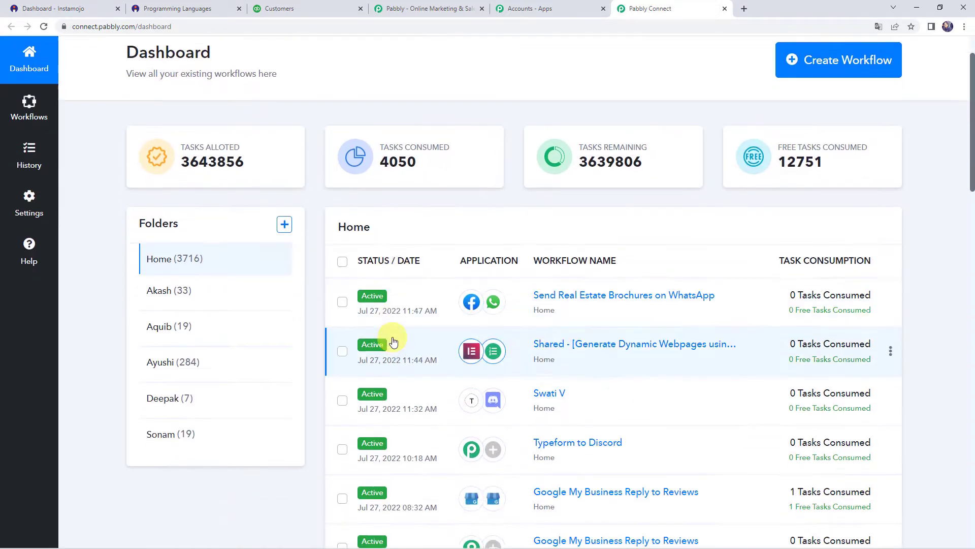
pyautogui.scroll(6, 395, 342)
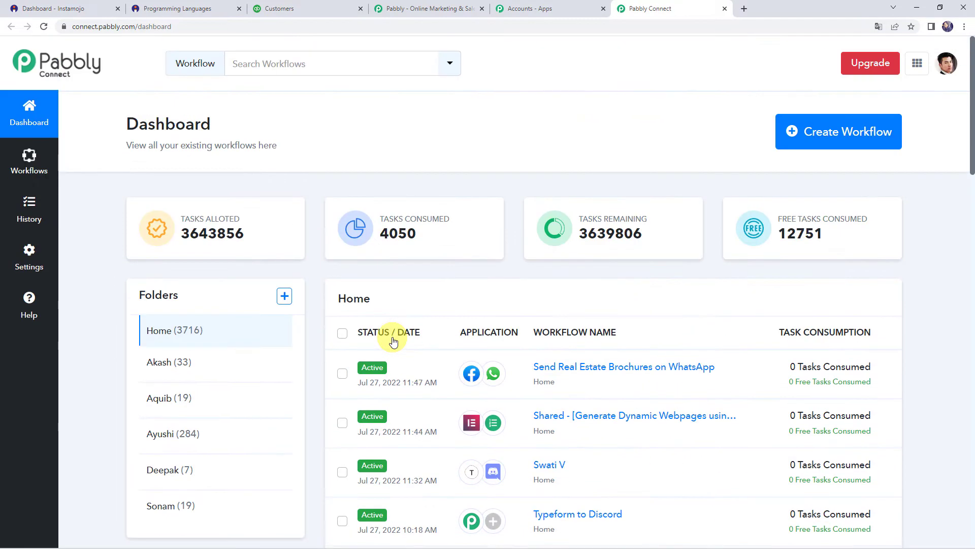
pyautogui.click(820, 139)
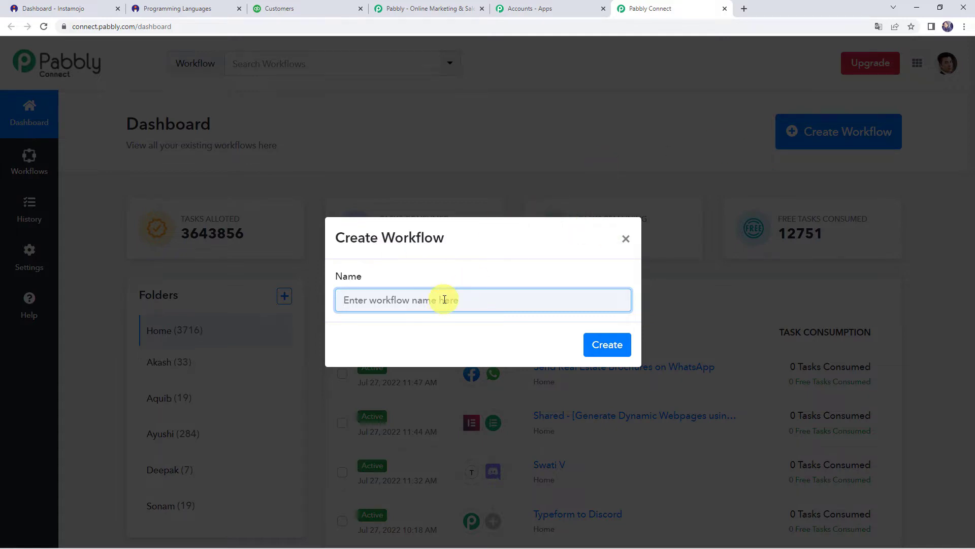
pyautogui.write('I')
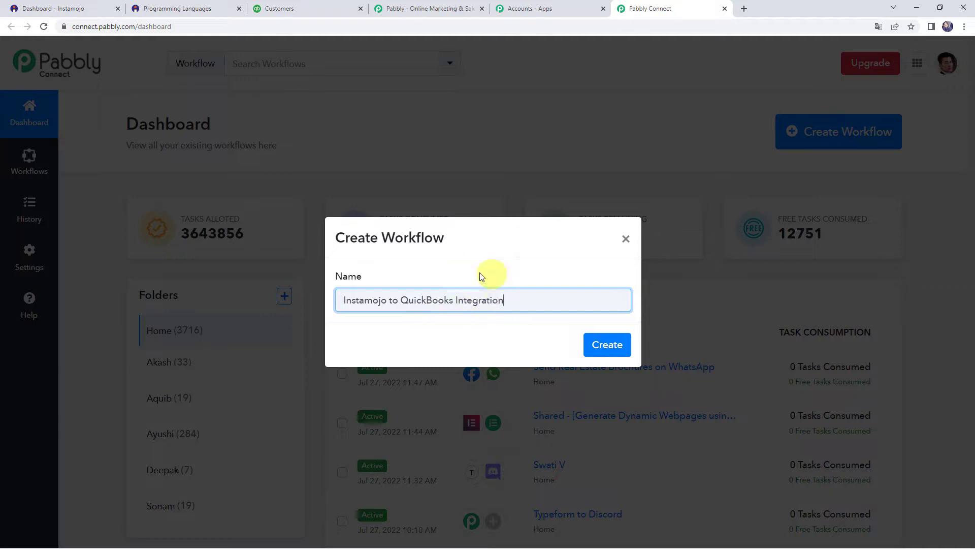
pyautogui.click(595, 346)
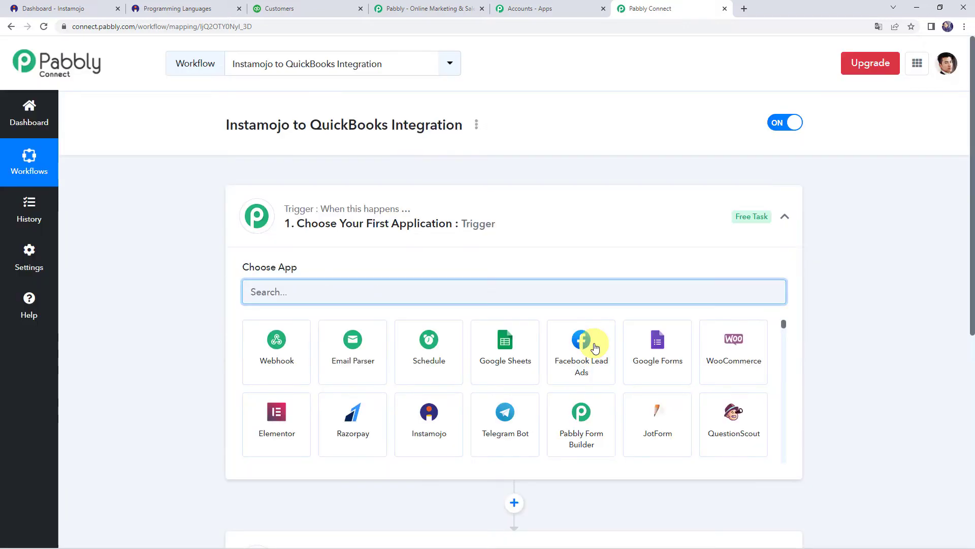
# Set the workflow trigger to Instamojo with the New Sale event.
pyautogui.click(477, 207)
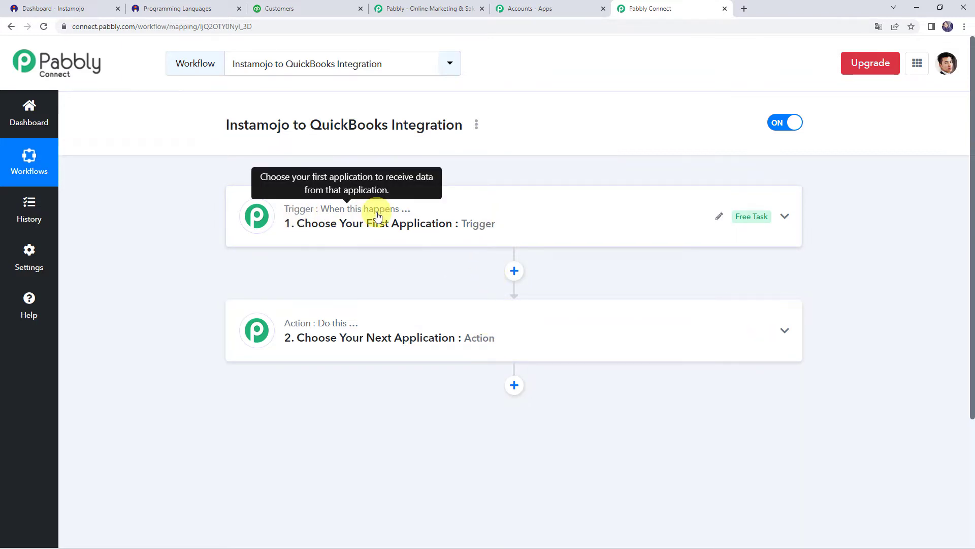
pyautogui.moveTo(298, 330)
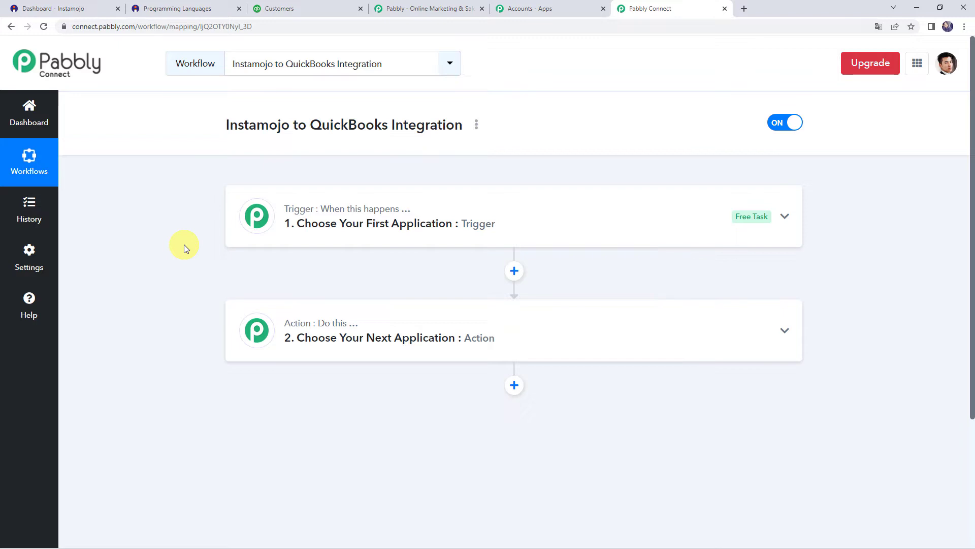
pyautogui.click(488, 224)
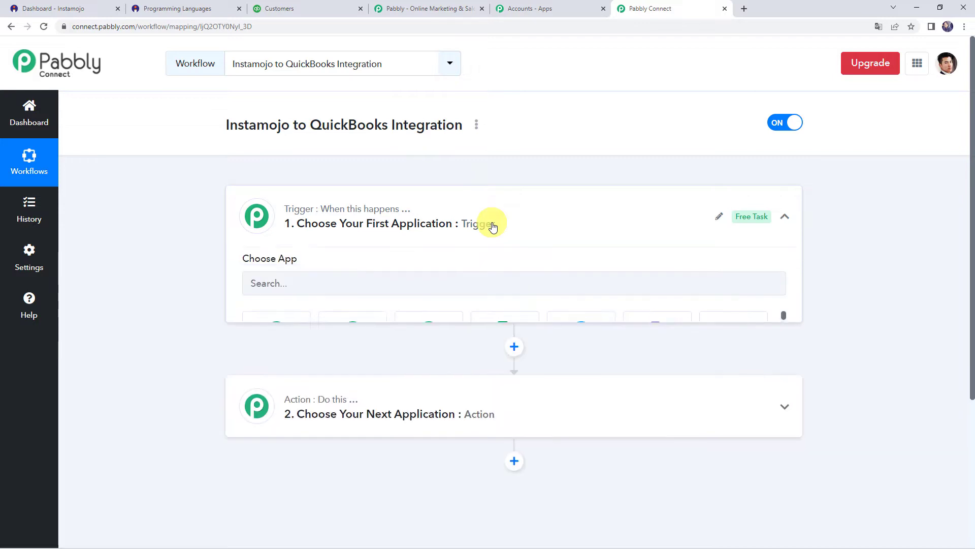
pyautogui.click(341, 293)
pyautogui.write('Insta')
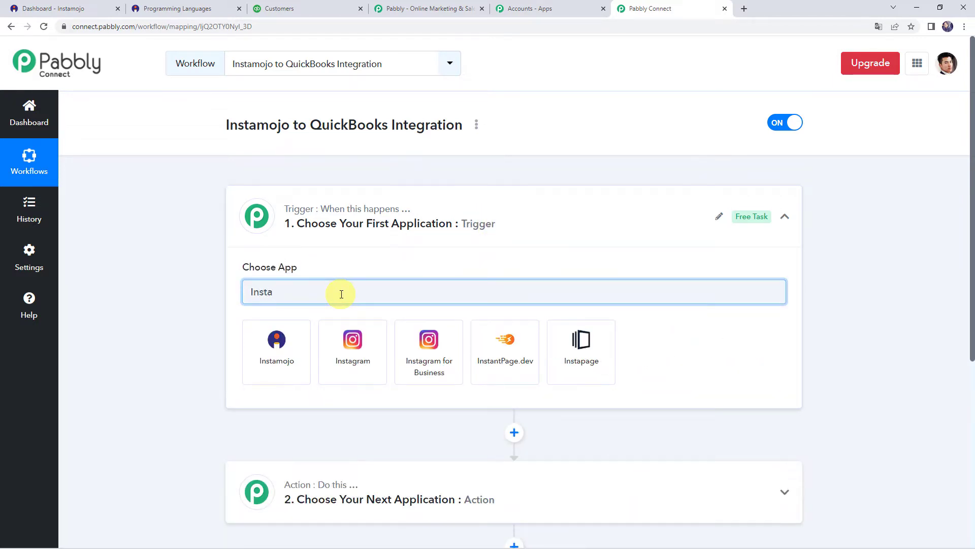
pyautogui.click(274, 349)
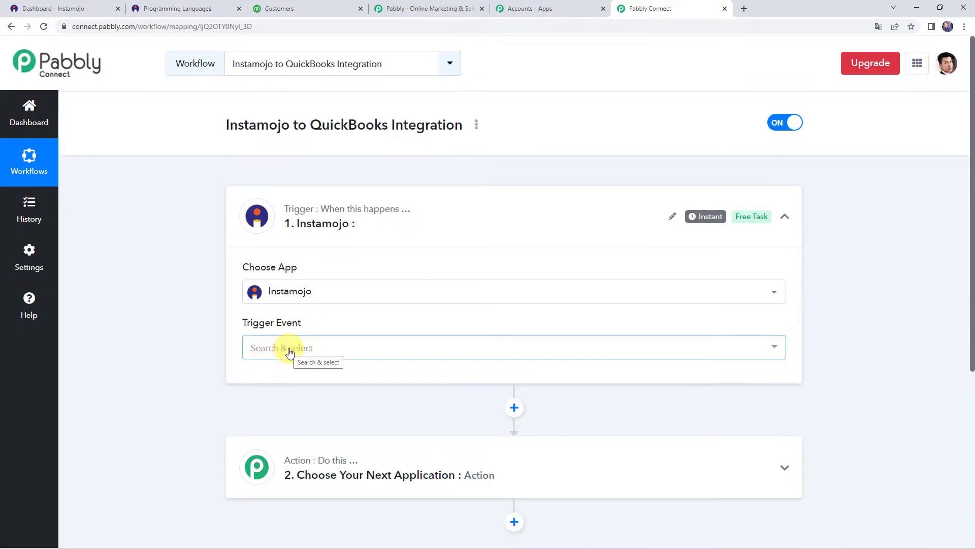
pyautogui.click(289, 350)
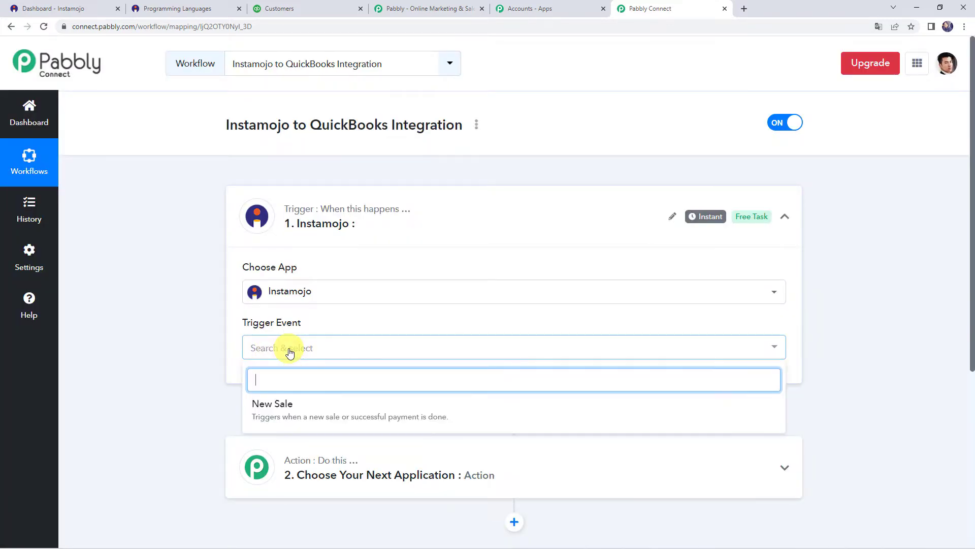
pyautogui.click(279, 404)
# Copy the Instamojo New Sale webhook URL for use in Instamojo.
pyautogui.scroll(-3, 206, 358)
pyautogui.scroll(-2, 376, 248)
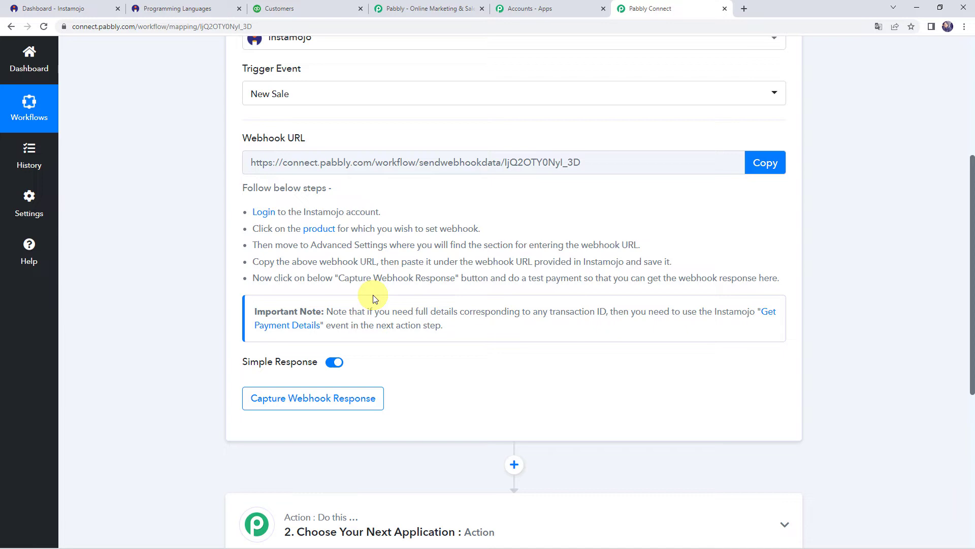
pyautogui.click(766, 169)
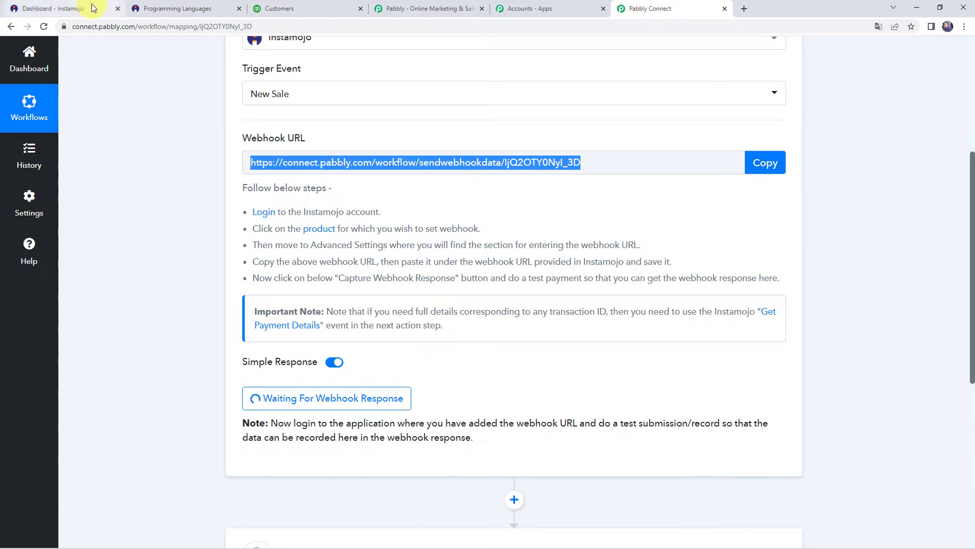
pyautogui.click(93, 7)
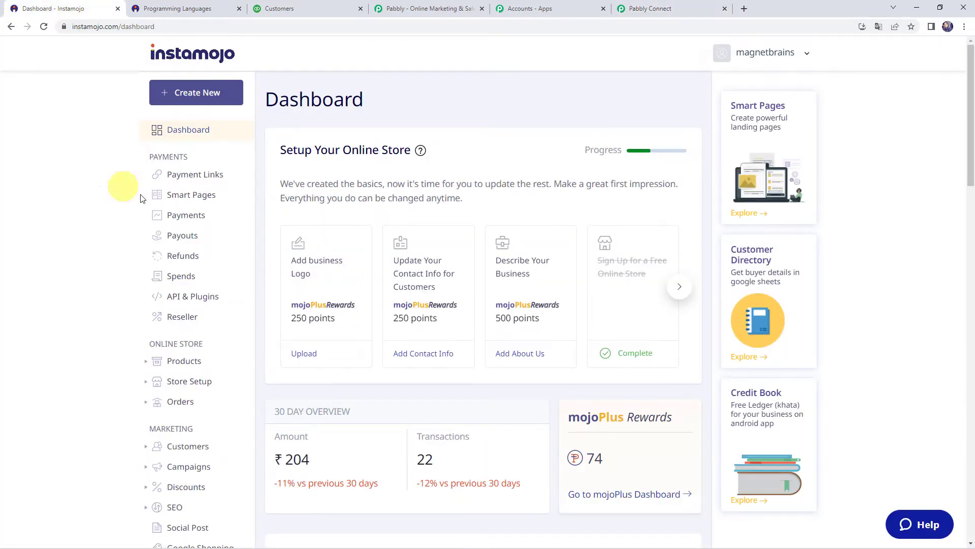
# Open the Programming Languages smart page for editing and review its options, including Option 3 at 11.00.
pyautogui.click(182, 196)
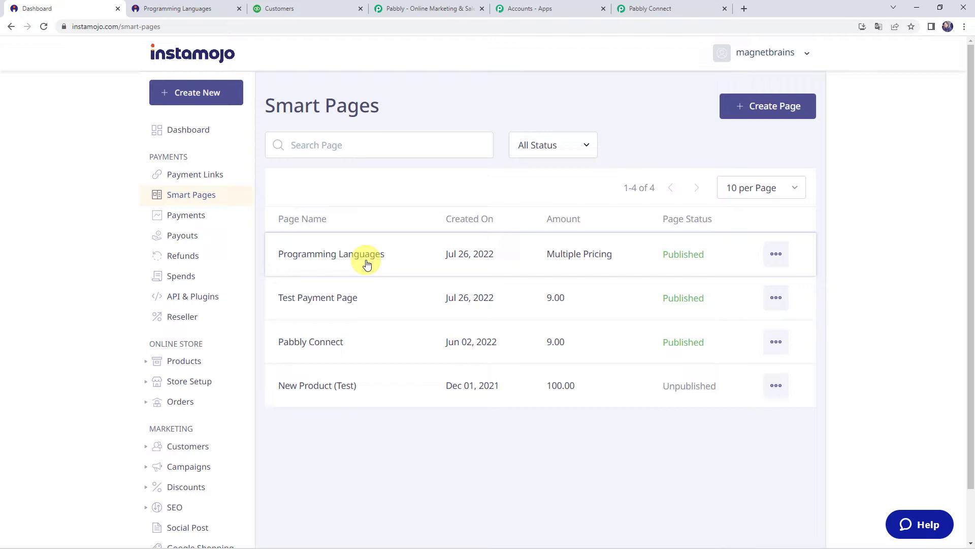
pyautogui.click(776, 253)
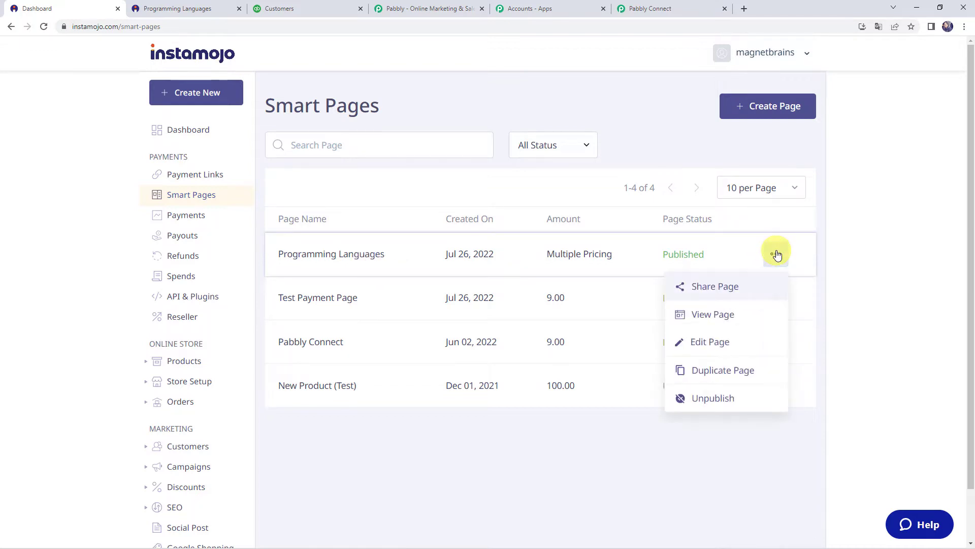
pyautogui.click(720, 341)
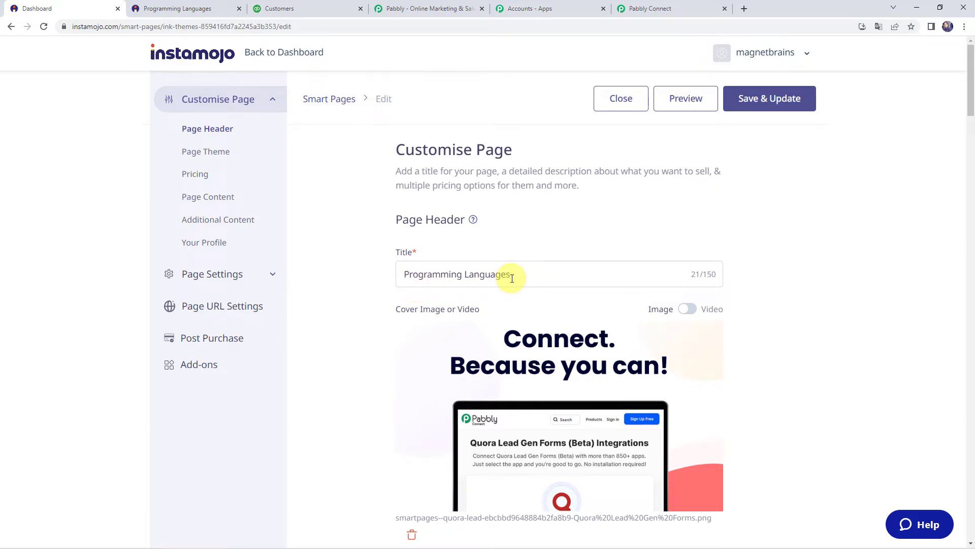
pyautogui.scroll(-9, 740, 285)
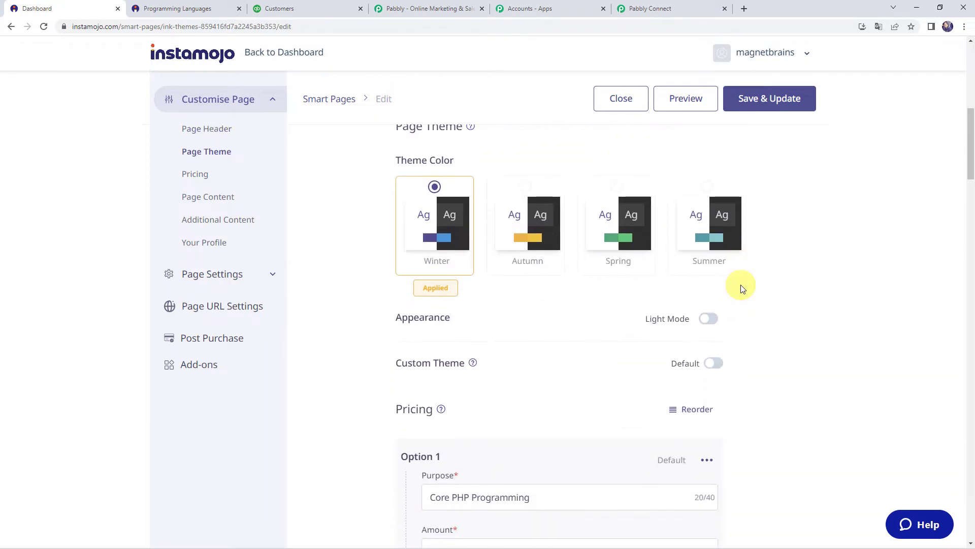
pyautogui.scroll(-1, 823, 322)
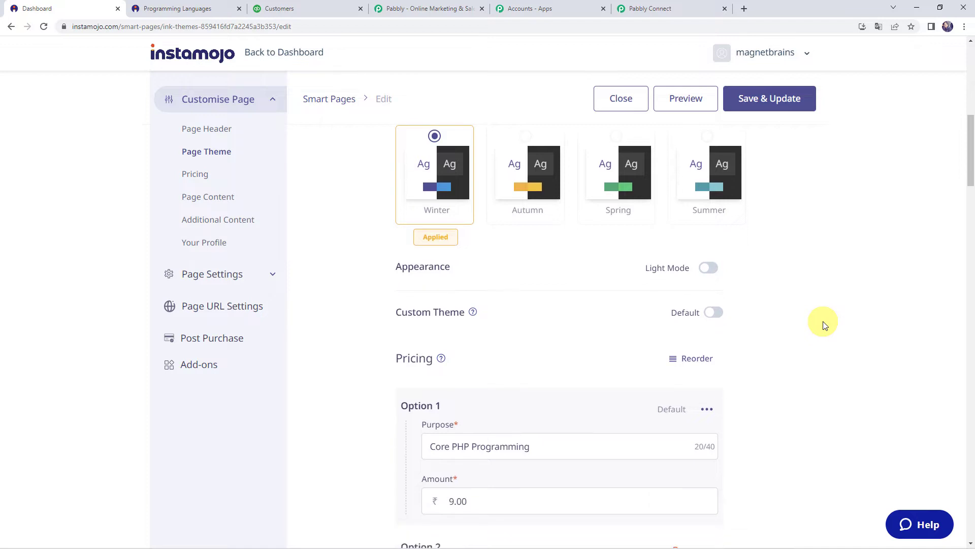
pyautogui.scroll(-1, 600, 288)
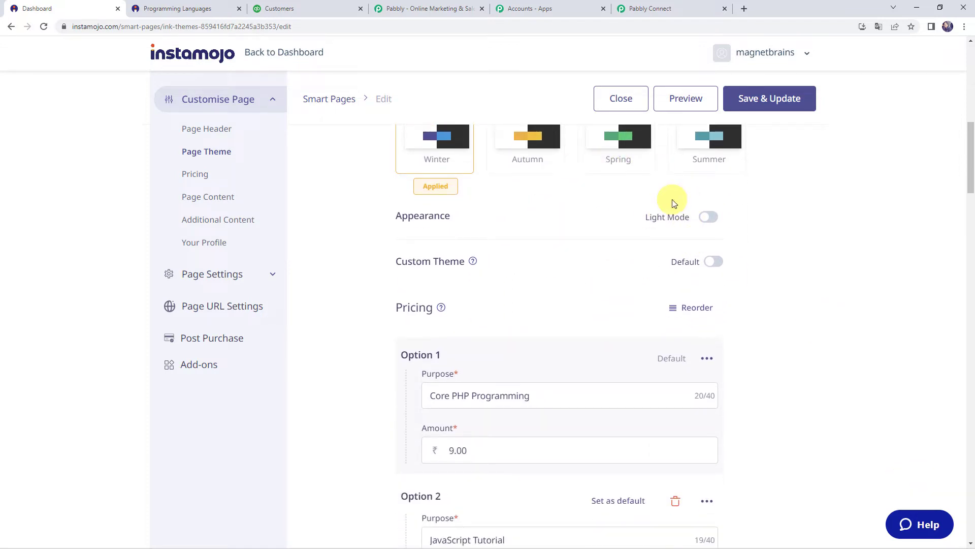
pyautogui.scroll(-2, 570, 272)
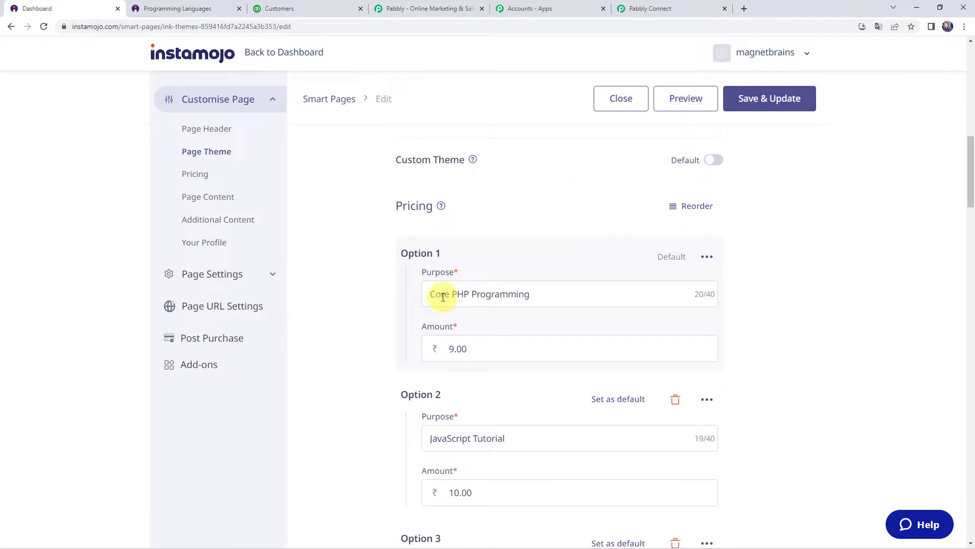
pyautogui.scroll(-2, 551, 303)
pyautogui.scroll(-1, 508, 295)
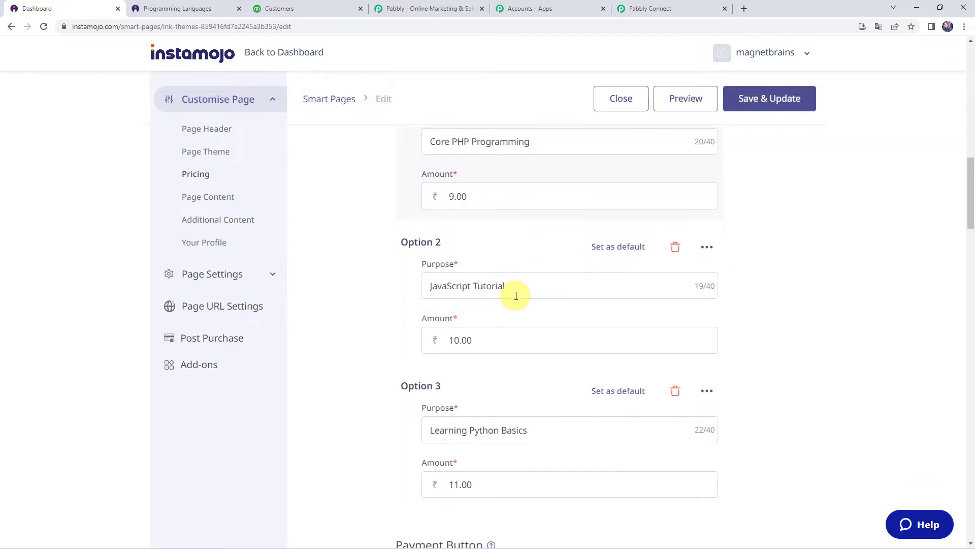
pyautogui.scroll(-2, 516, 292)
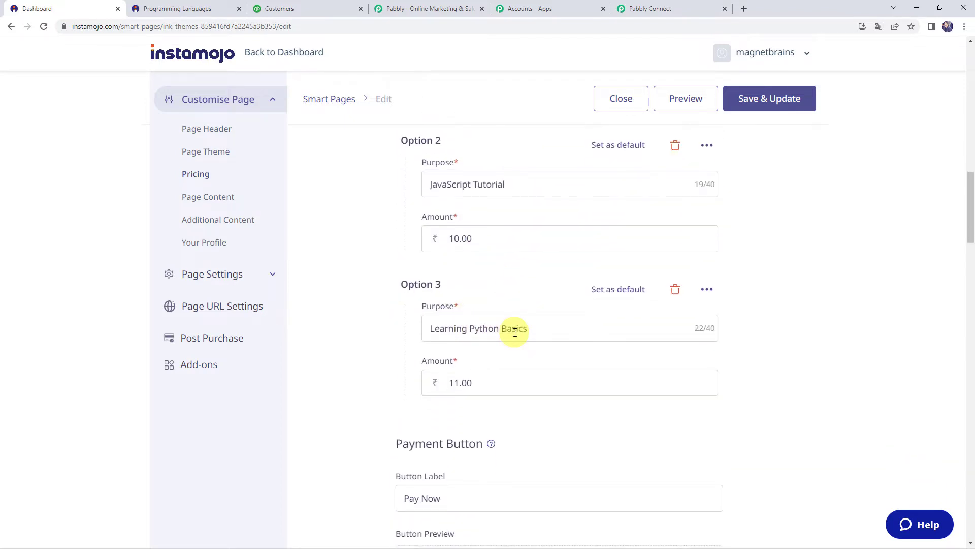
pyautogui.click(497, 240)
pyautogui.click(489, 380)
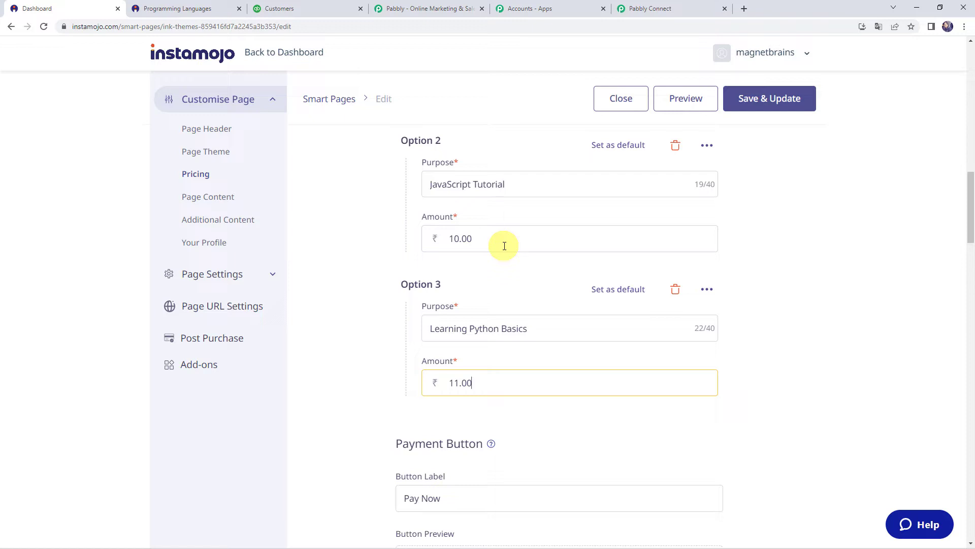
# Scroll the Page Settings down to the Add Webhook option.
pyautogui.scroll(-3, 505, 246)
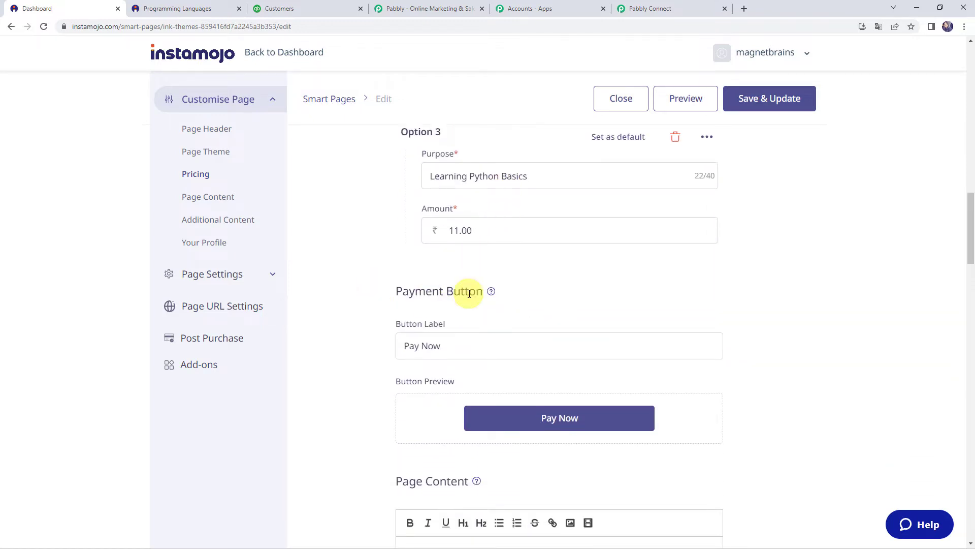
pyautogui.scroll(-5, 750, 338)
pyautogui.scroll(-3, 748, 337)
pyautogui.scroll(-2, 629, 300)
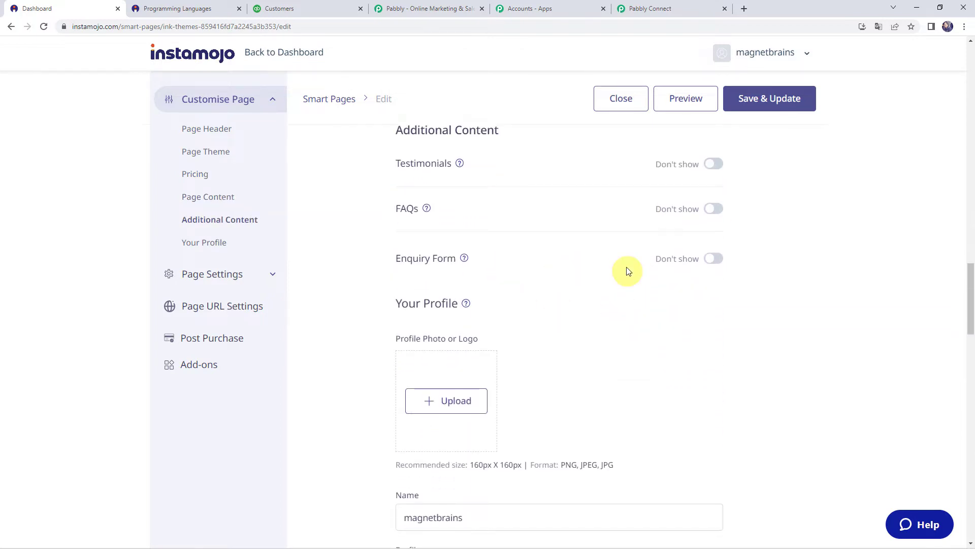
pyautogui.scroll(-3, 751, 352)
pyautogui.scroll(-10, 754, 354)
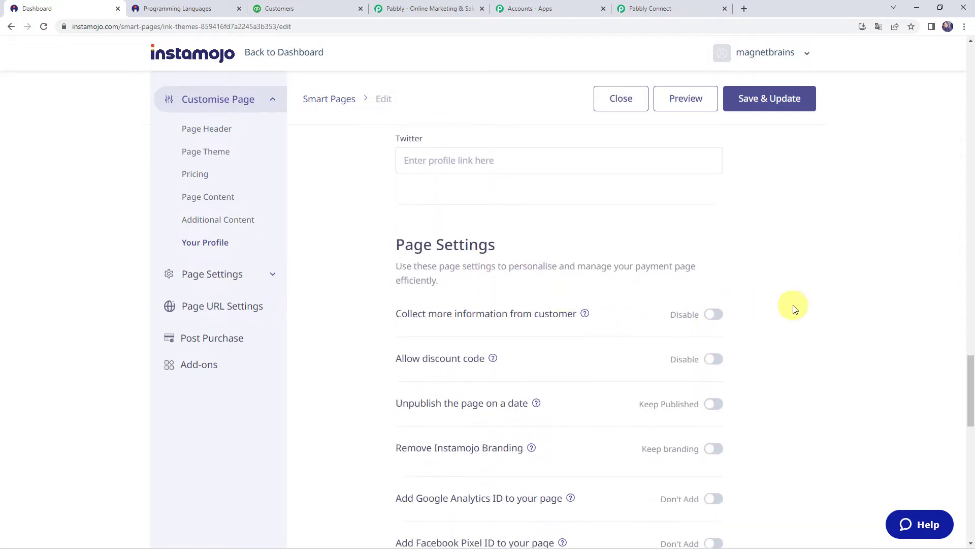
pyautogui.scroll(-5, 794, 307)
pyautogui.scroll(3, 793, 305)
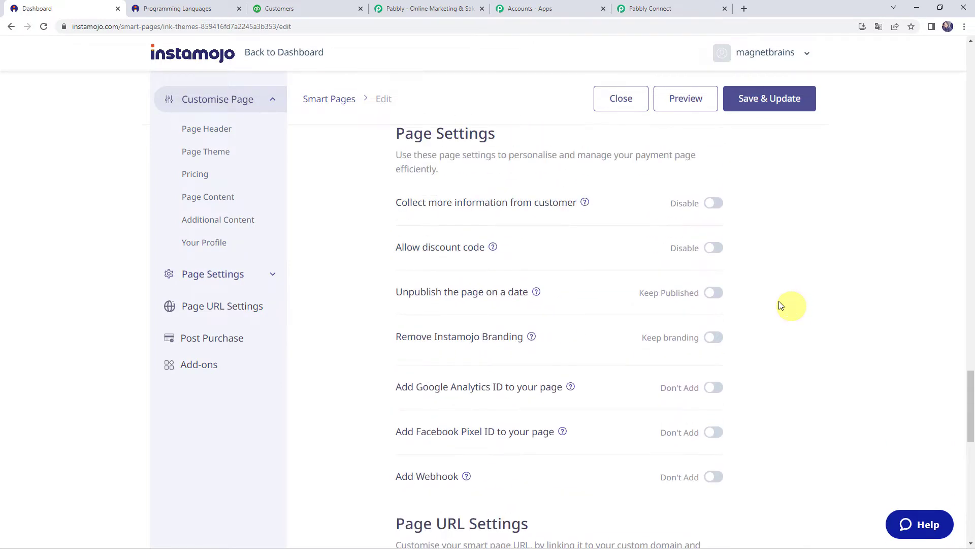
pyautogui.scroll(-2, 465, 149)
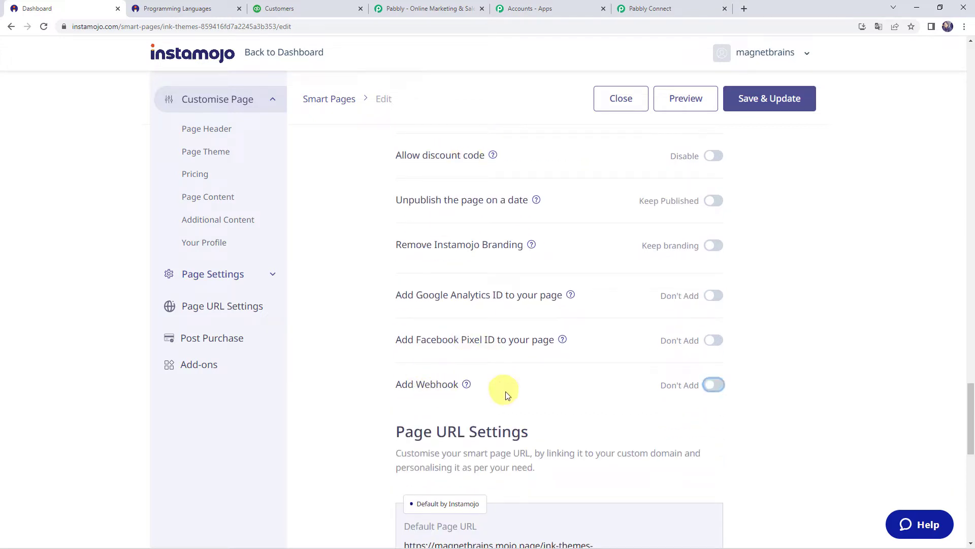
# Enable Add Webhook, paste the Pabbly webhook URL, and save and update the Programming Languages page.
pyautogui.click(715, 389)
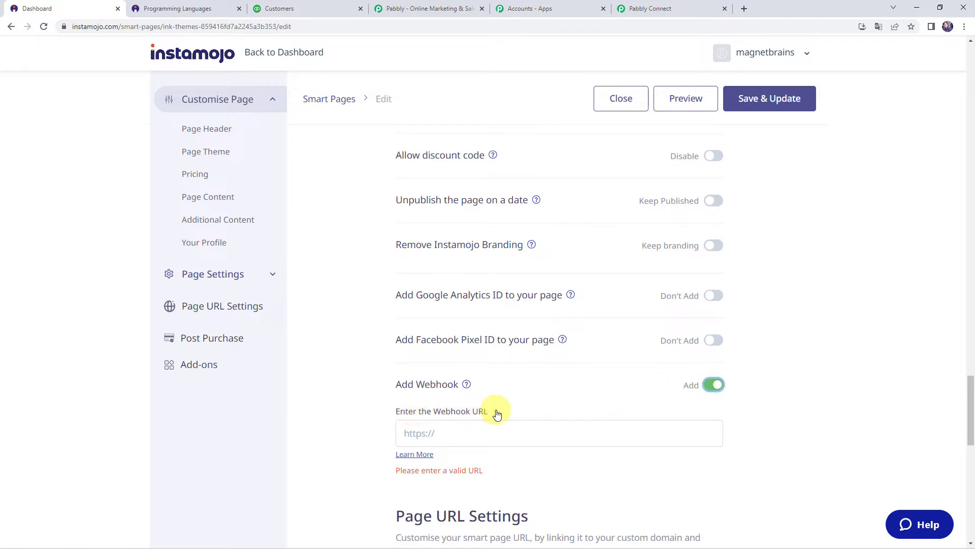
pyautogui.click(428, 431)
pyautogui.rightClick(427, 433)
pyautogui.click(447, 336)
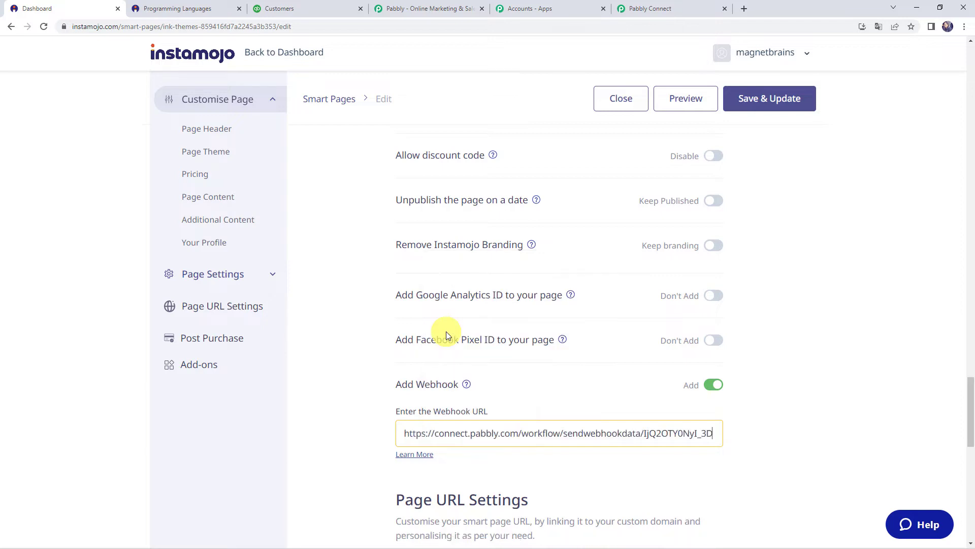
pyautogui.click(635, 8)
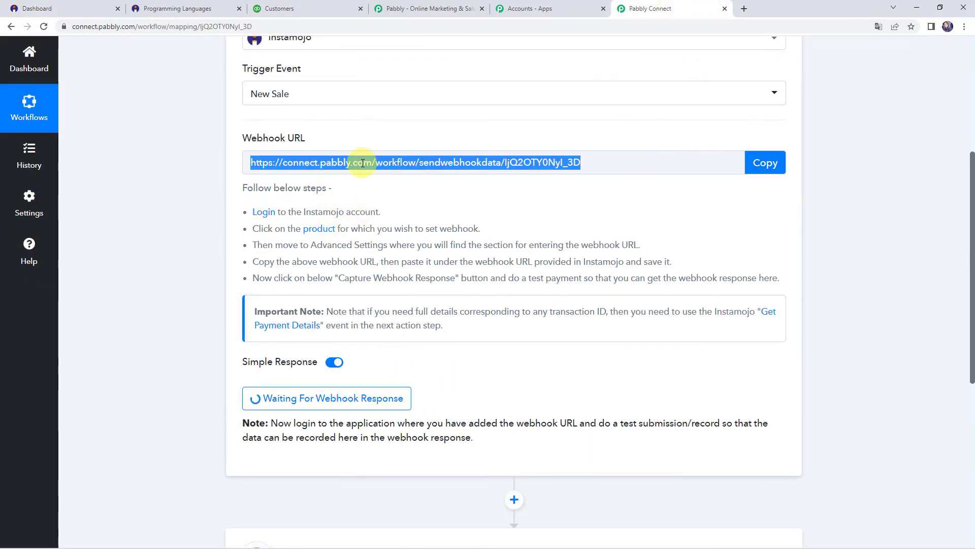
pyautogui.click(56, 11)
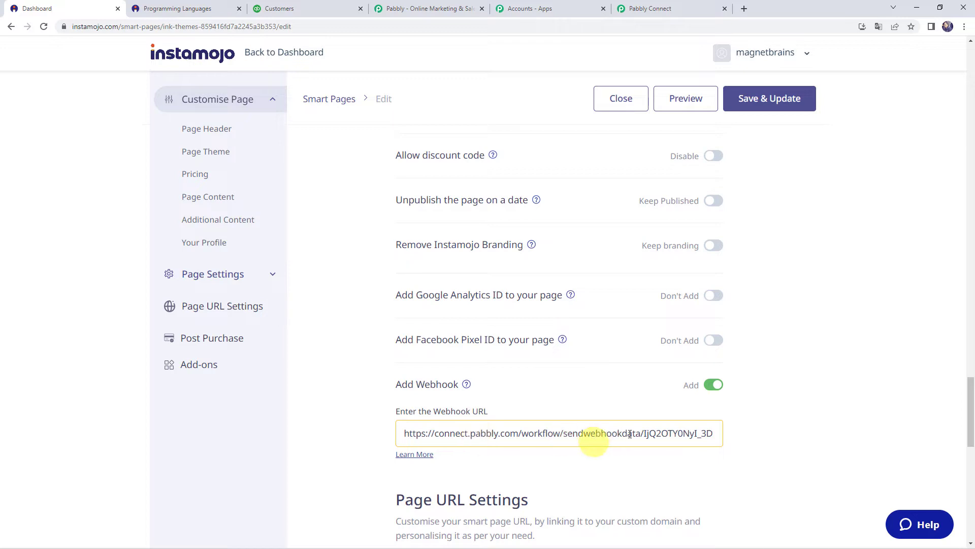
pyautogui.click(783, 103)
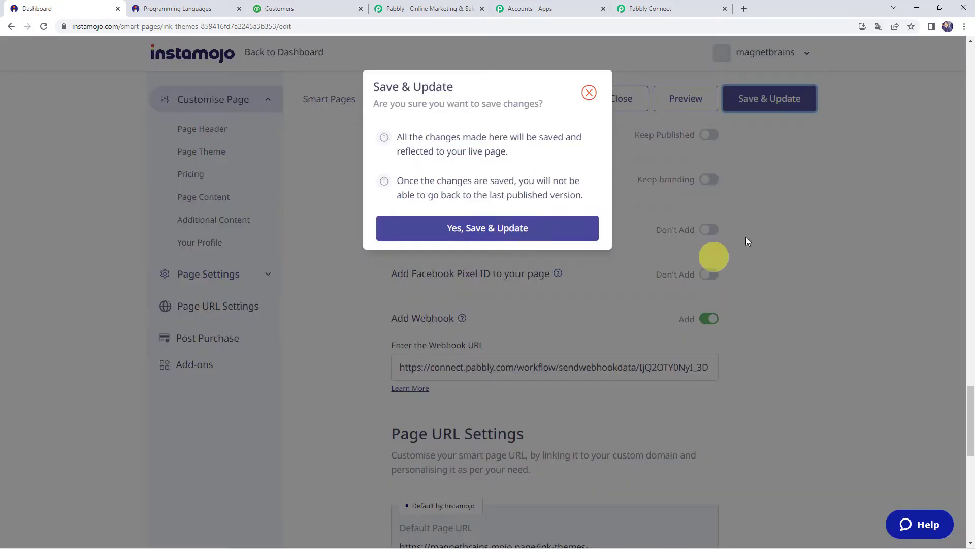
pyautogui.click(505, 233)
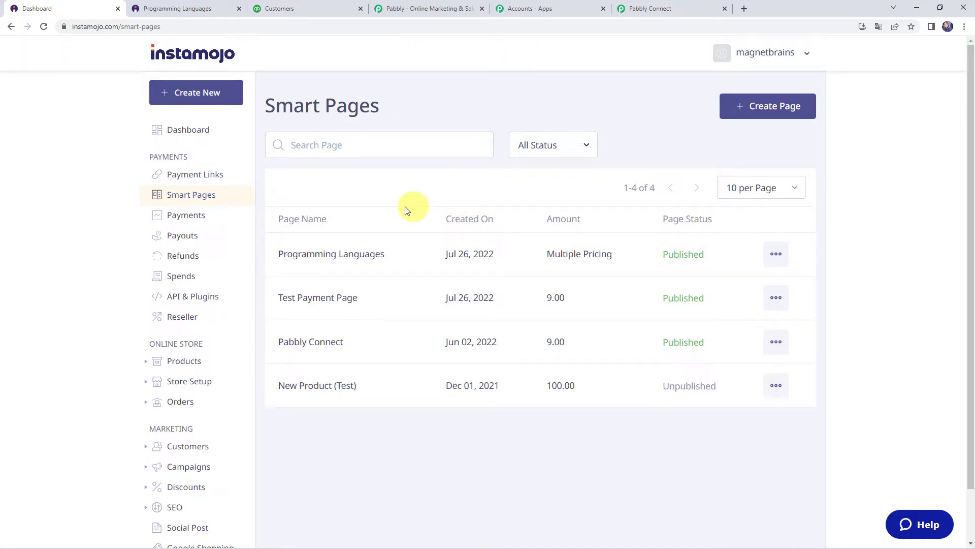
# Start checkout for Core PHP Programming (₹9.00) and enter the buyer's first name.
pyautogui.click(651, 10)
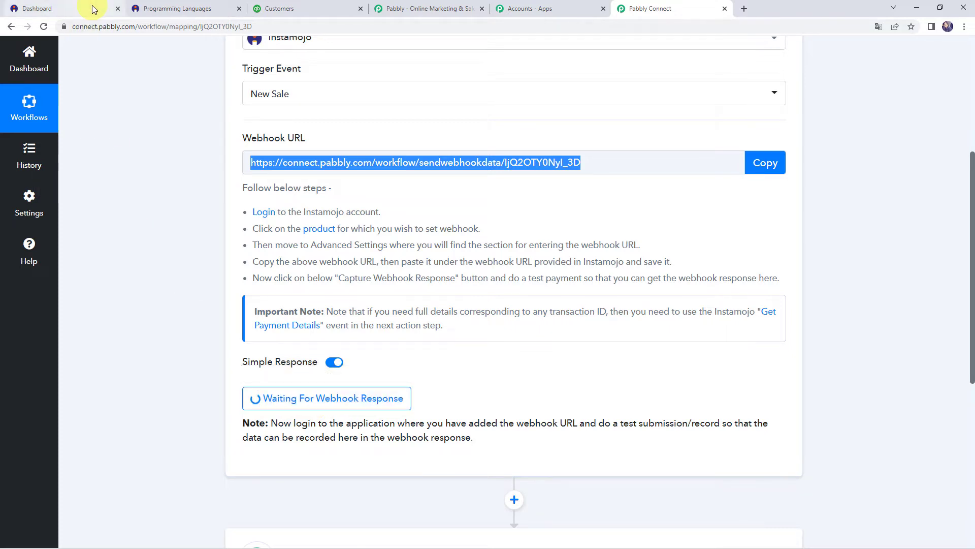
pyautogui.click(180, 9)
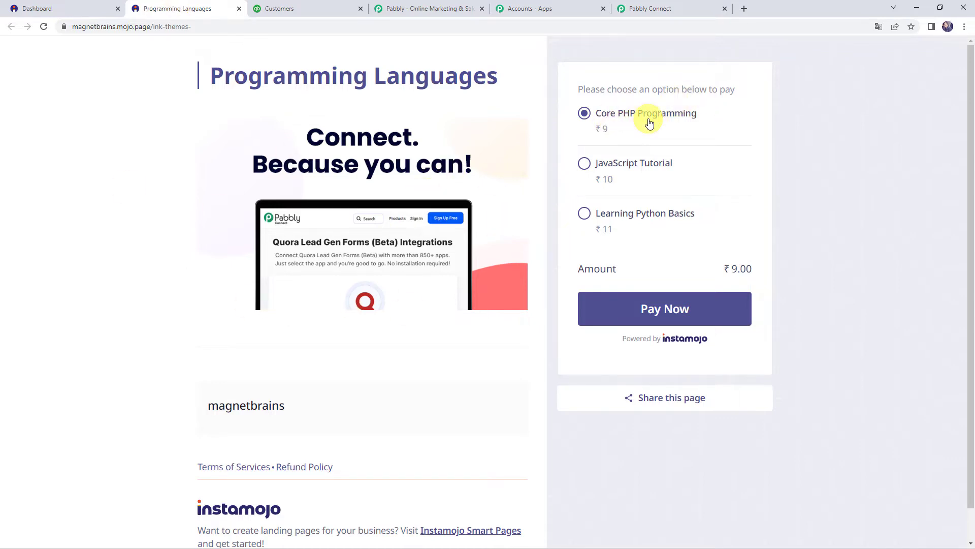
pyautogui.click(661, 315)
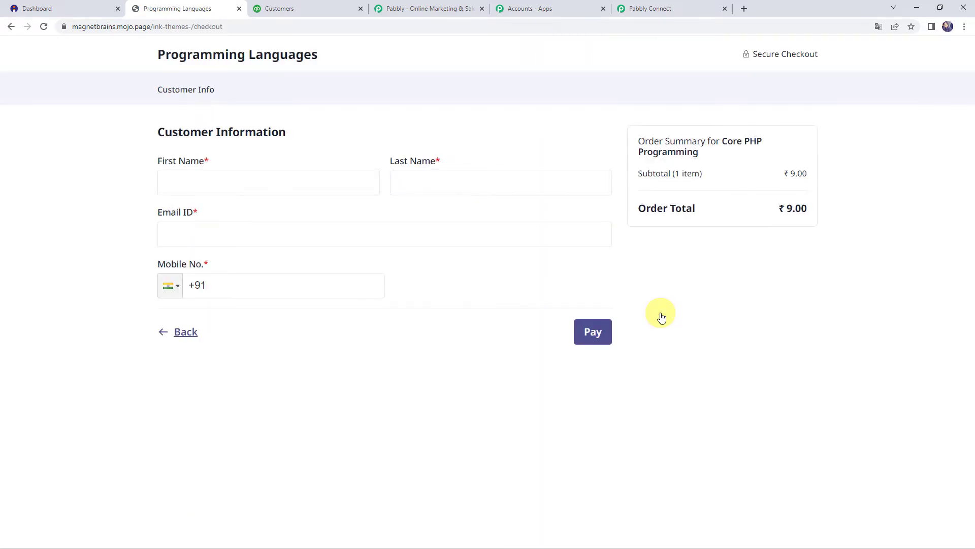
pyautogui.click(195, 185)
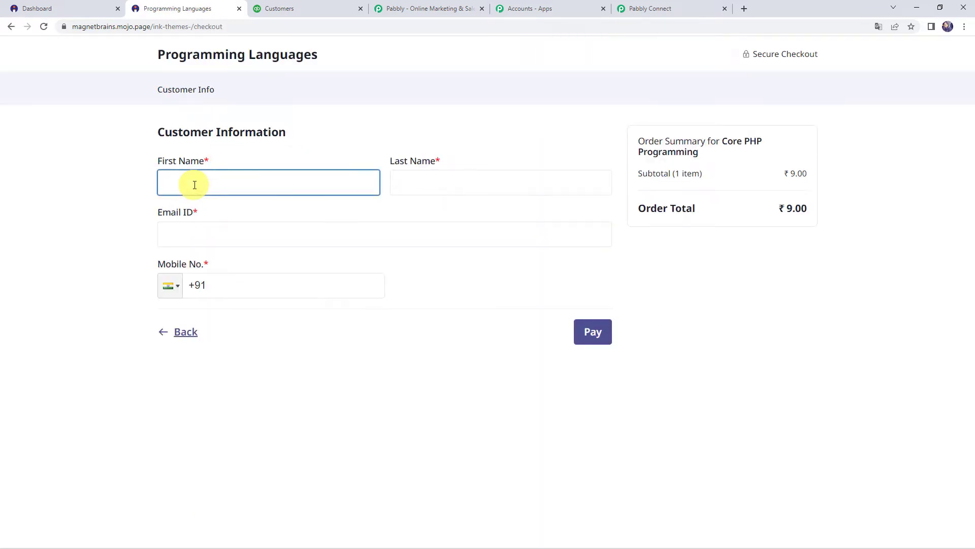
pyautogui.write('Demo')
pyautogui.press('Tab')
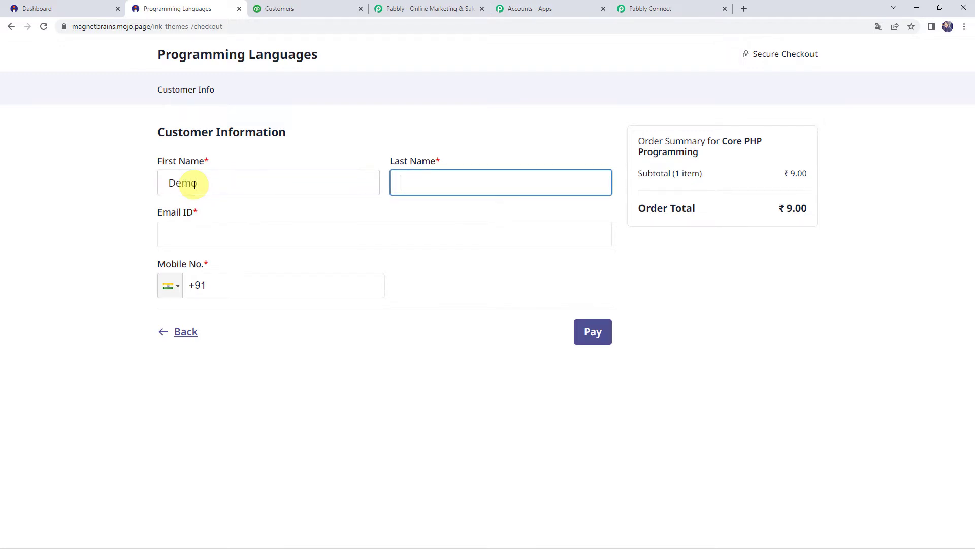
# Fill in the buyer's last name, e-mail and mobile number, then pay ₹9 for Core PHP Programming.
pyautogui.write('Name')
pyautogui.click(305, 237)
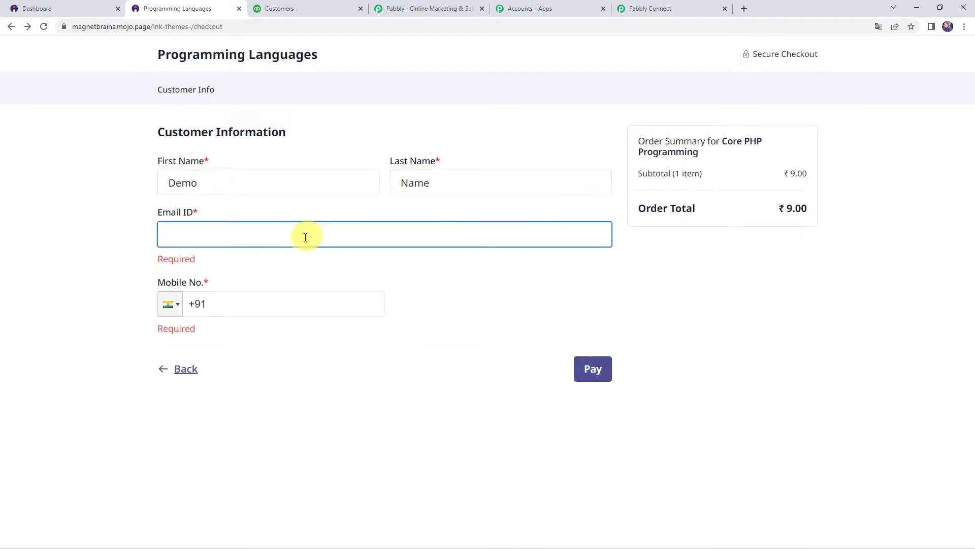
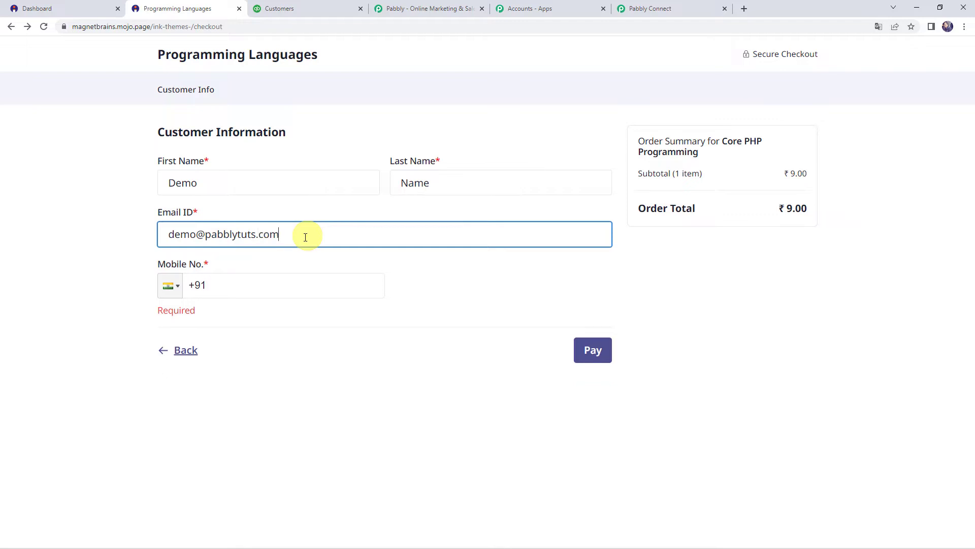
pyautogui.press('Tab')
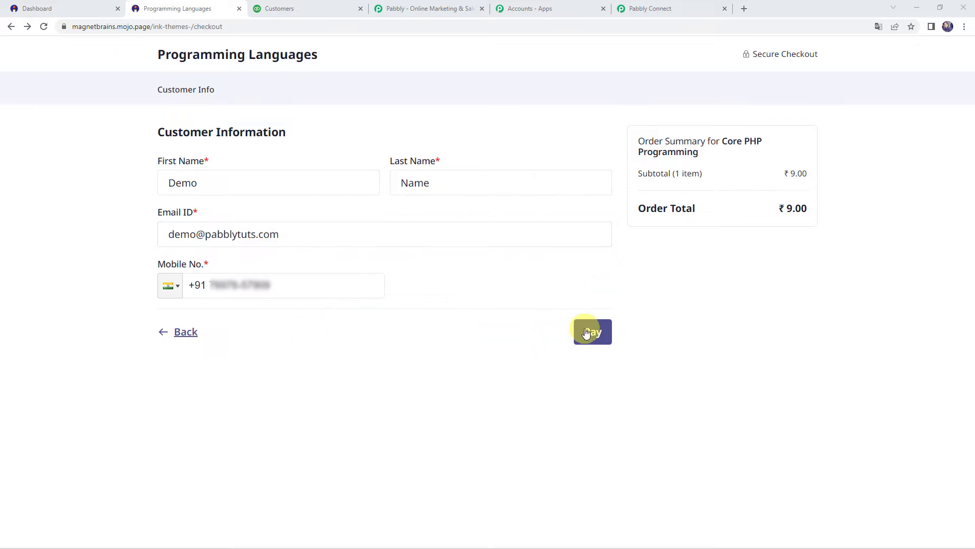
pyautogui.click(586, 333)
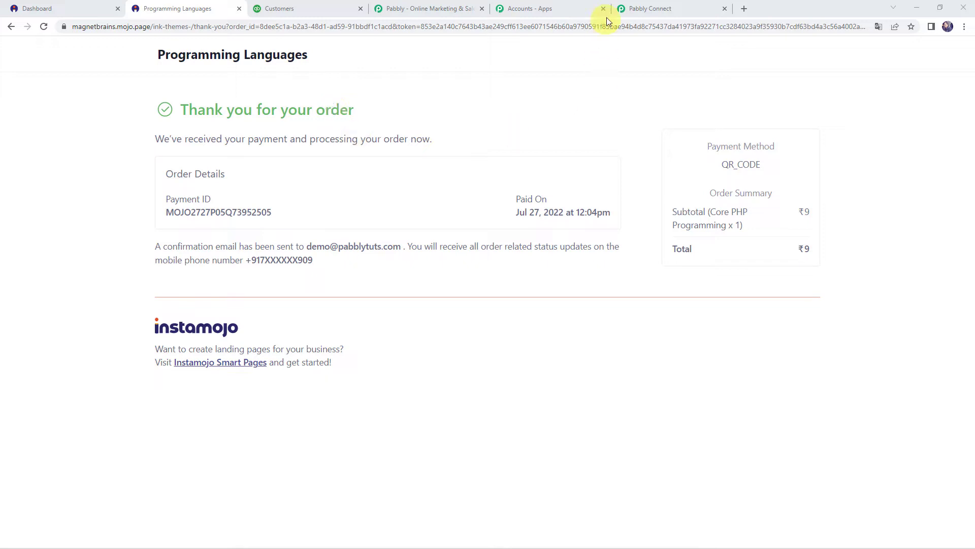
# Review the captured sale's payment amount 9.00, buyer name and buyer e-mail in Pabbly Connect.
pyautogui.click(662, 10)
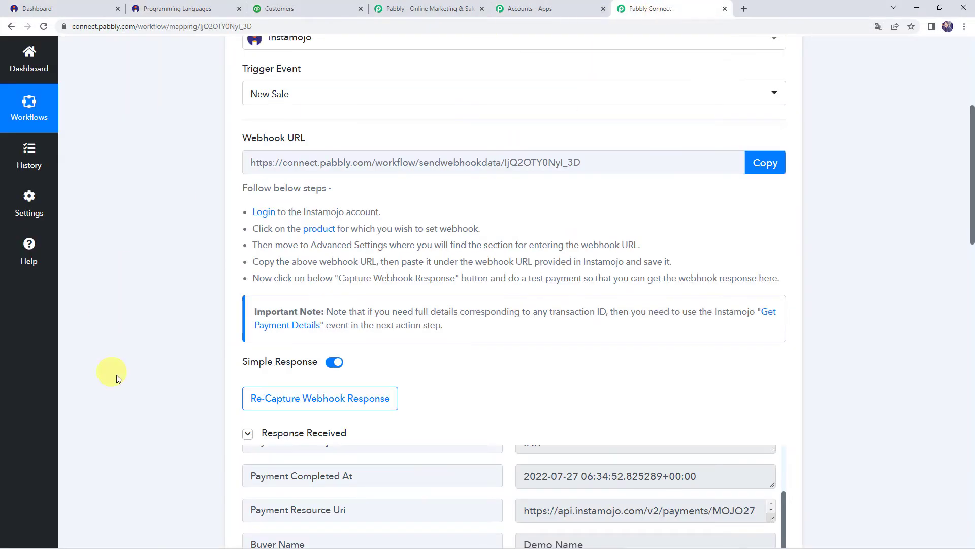
pyautogui.scroll(-4, 150, 358)
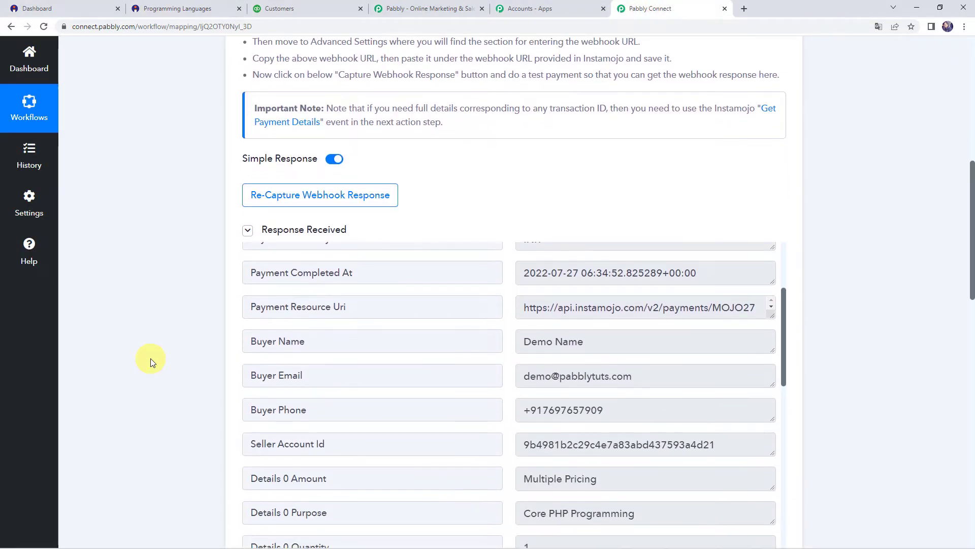
pyautogui.scroll(3, 389, 353)
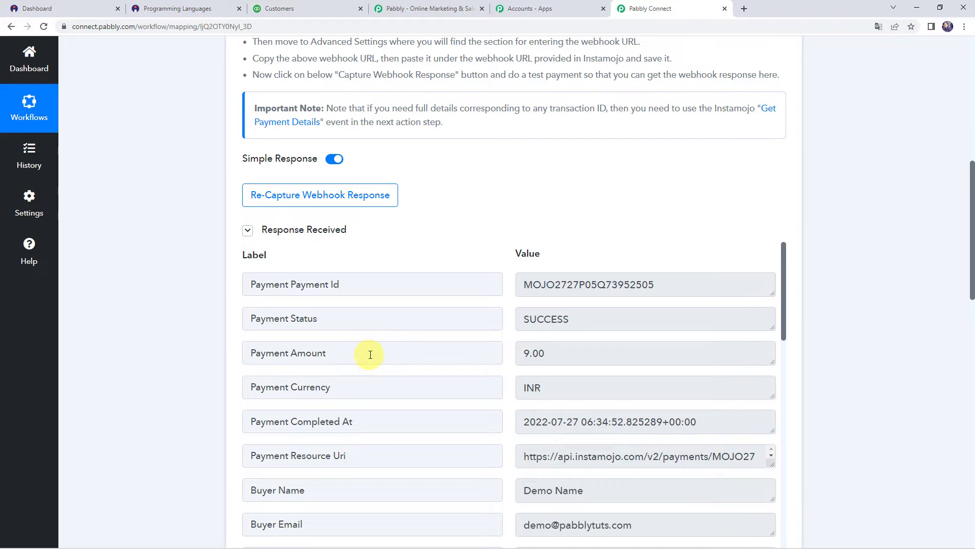
pyautogui.scroll(-2, 129, 320)
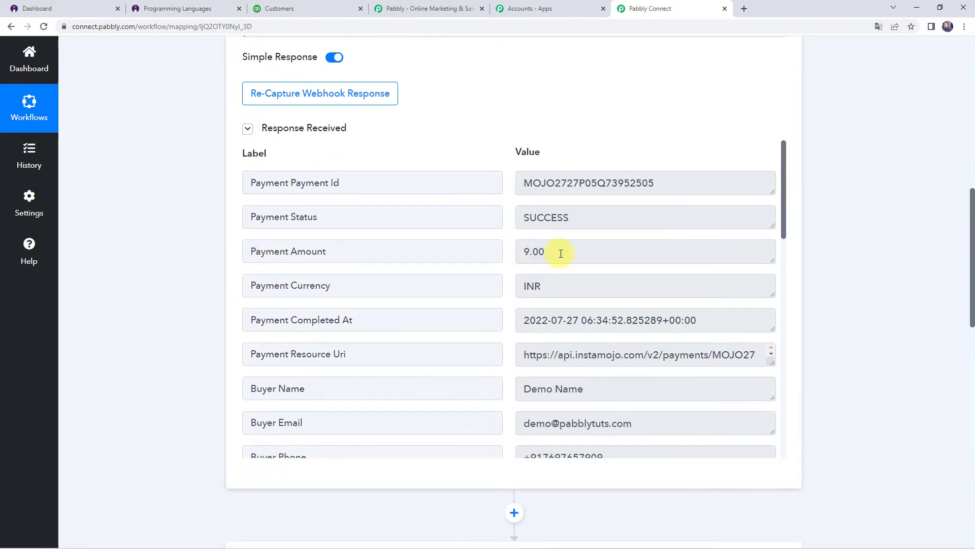
pyautogui.moveTo(558, 252); pyautogui.dragTo(497, 254)
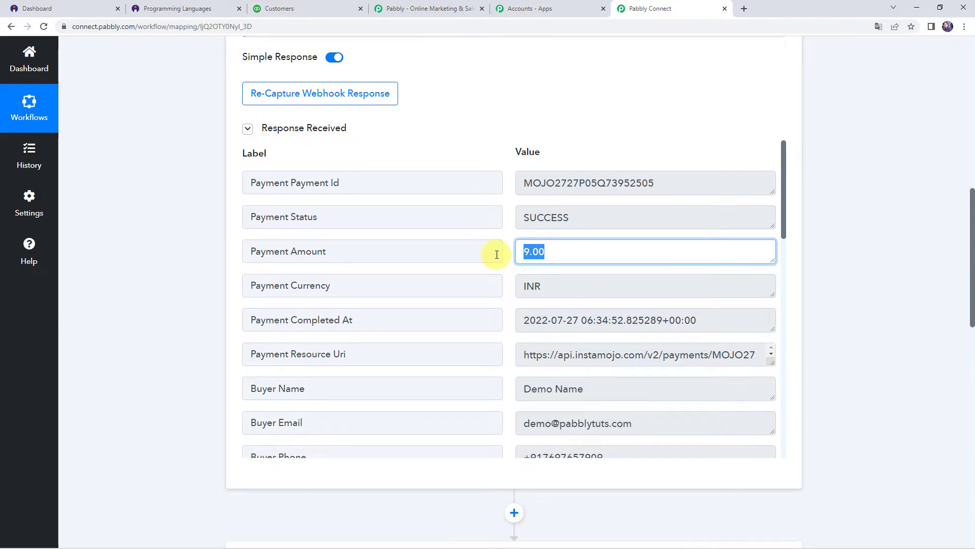
pyautogui.scroll(-2, 497, 255)
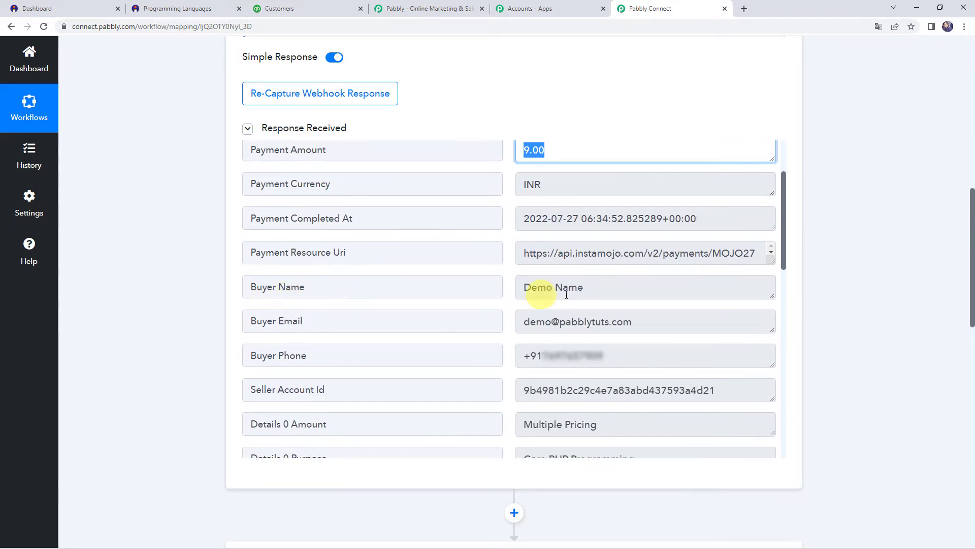
pyautogui.click(591, 291)
pyautogui.moveTo(590, 291); pyautogui.dragTo(457, 290)
pyautogui.moveTo(638, 322); pyautogui.dragTo(462, 323)
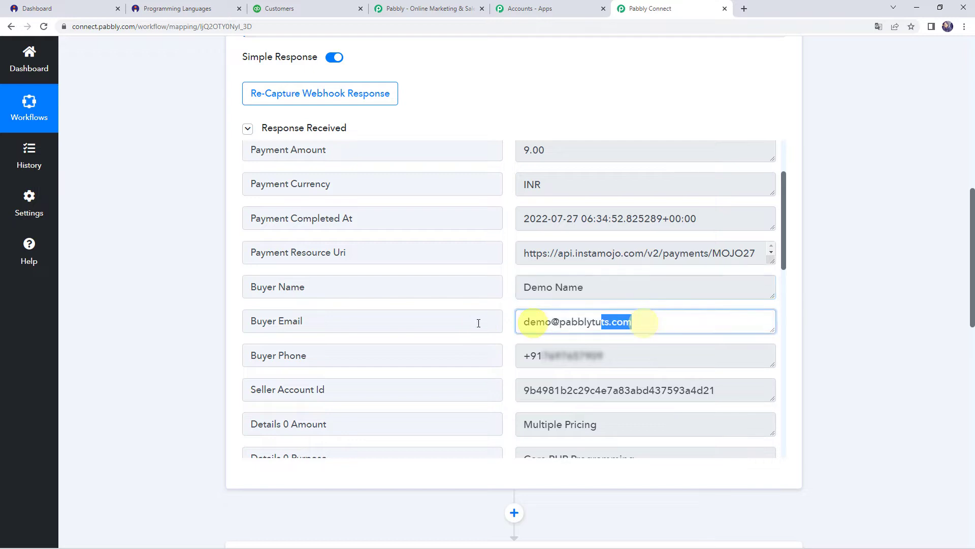
# Review the captured purchased item Core PHP Programming and the payment completion timestamp.
pyautogui.scroll(-2, 653, 245)
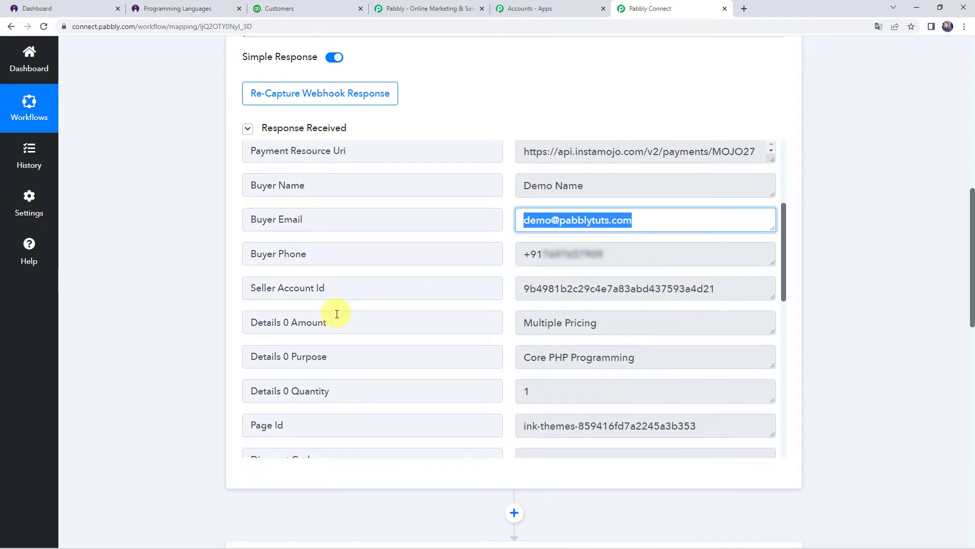
pyautogui.scroll(-2, 395, 331)
pyautogui.moveTo(690, 254); pyautogui.dragTo(473, 254)
pyautogui.scroll(-2, 470, 252)
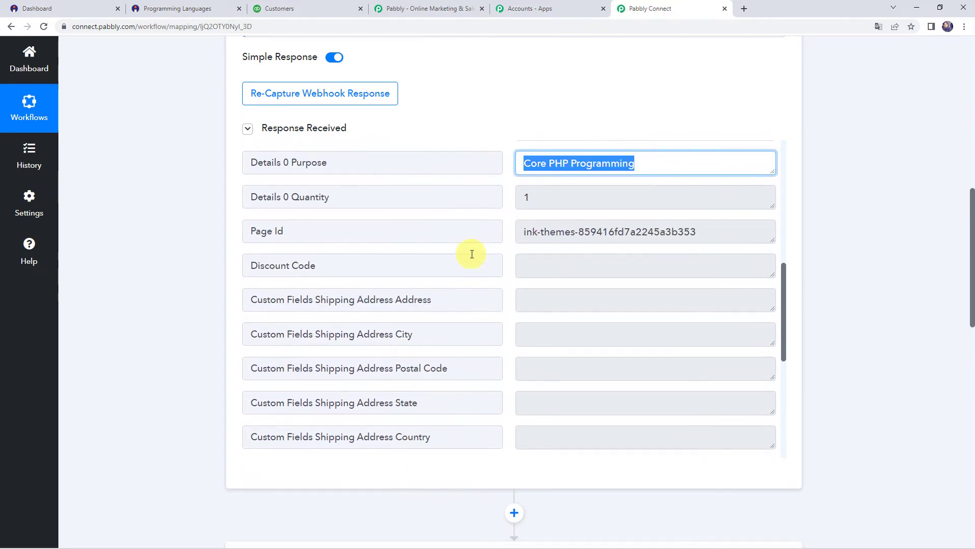
pyautogui.scroll(7, 471, 252)
pyautogui.click(566, 281)
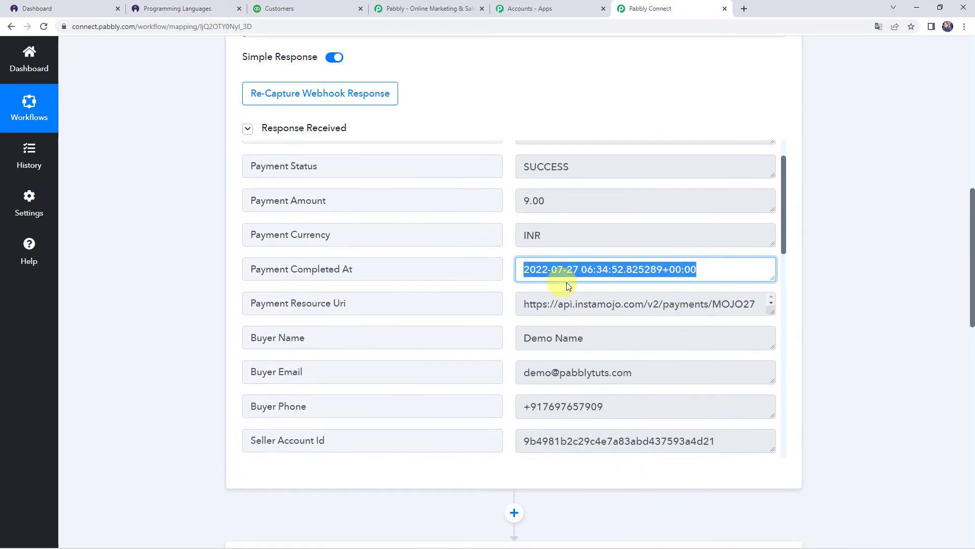
pyautogui.click(694, 268)
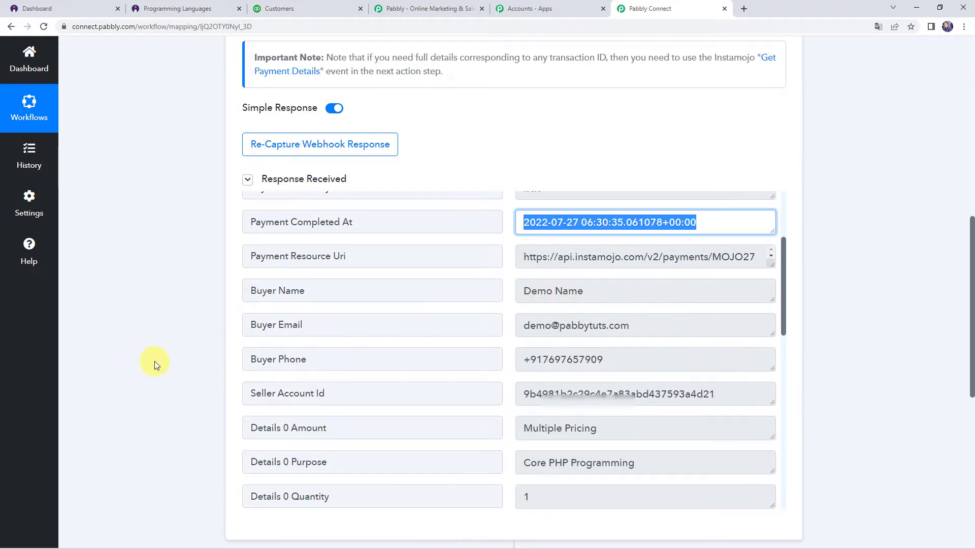
pyautogui.scroll(-6, 154, 361)
# Set the next action to QuickBooks Online with the Find Customer event.
pyautogui.click(495, 328)
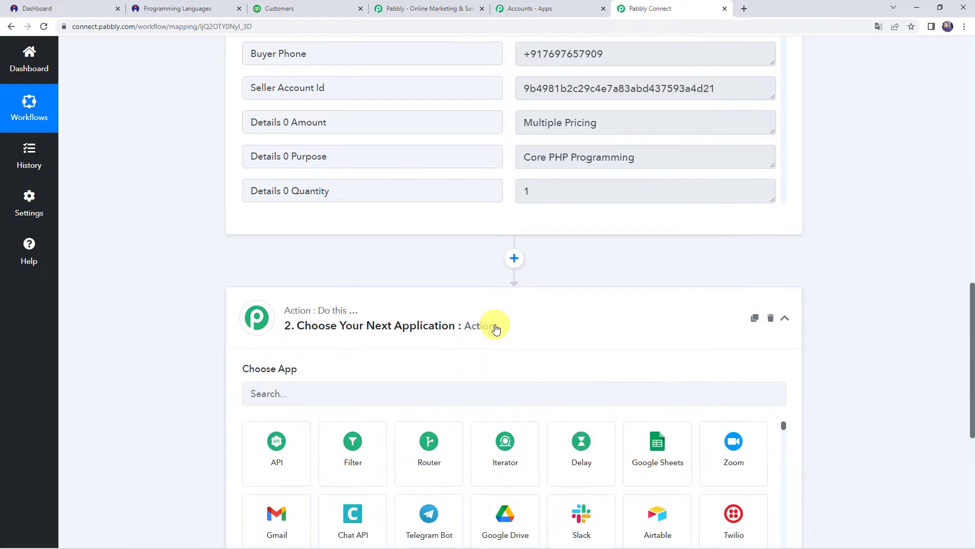
pyautogui.scroll(-2, 457, 310)
pyautogui.click(414, 297)
pyautogui.write('Quick')
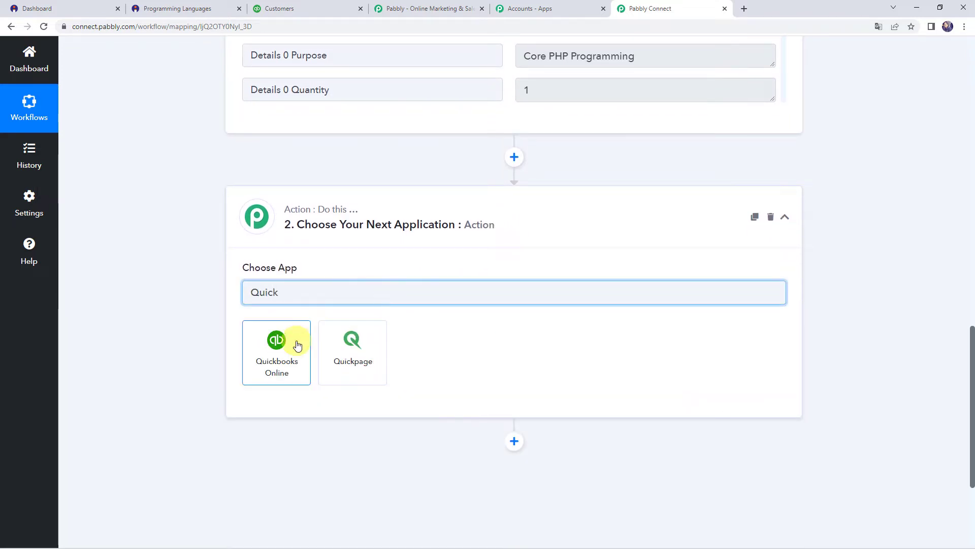
pyautogui.click(276, 343)
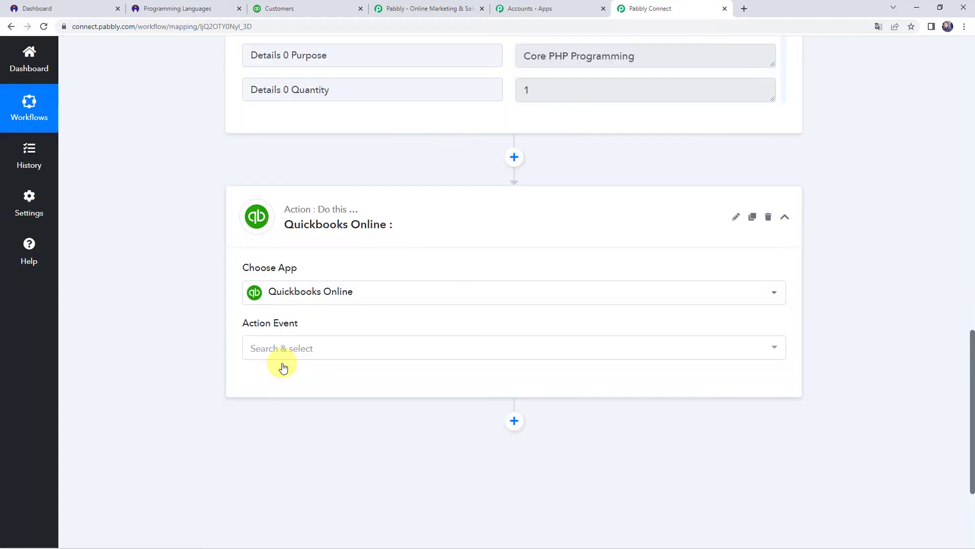
pyautogui.click(284, 359)
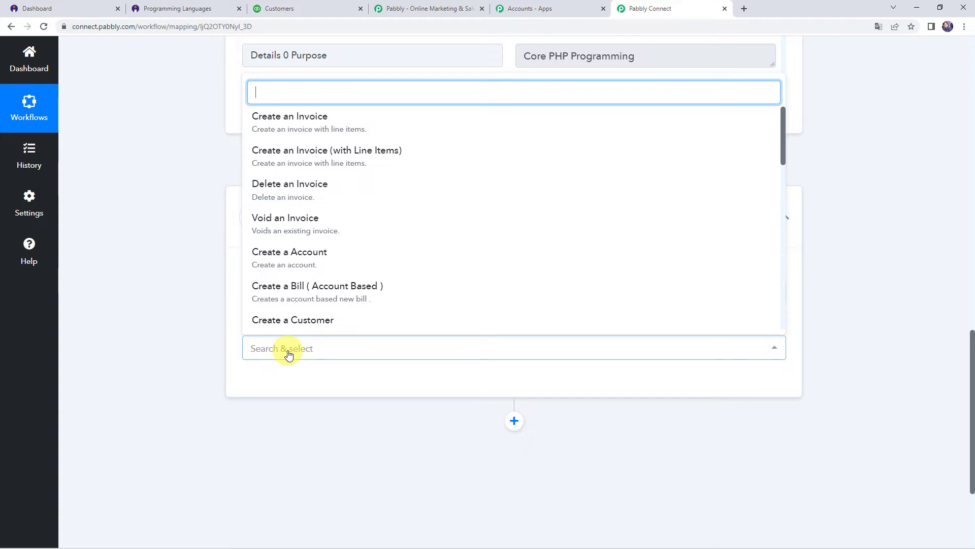
pyautogui.write('fin')
pyautogui.click(298, 274)
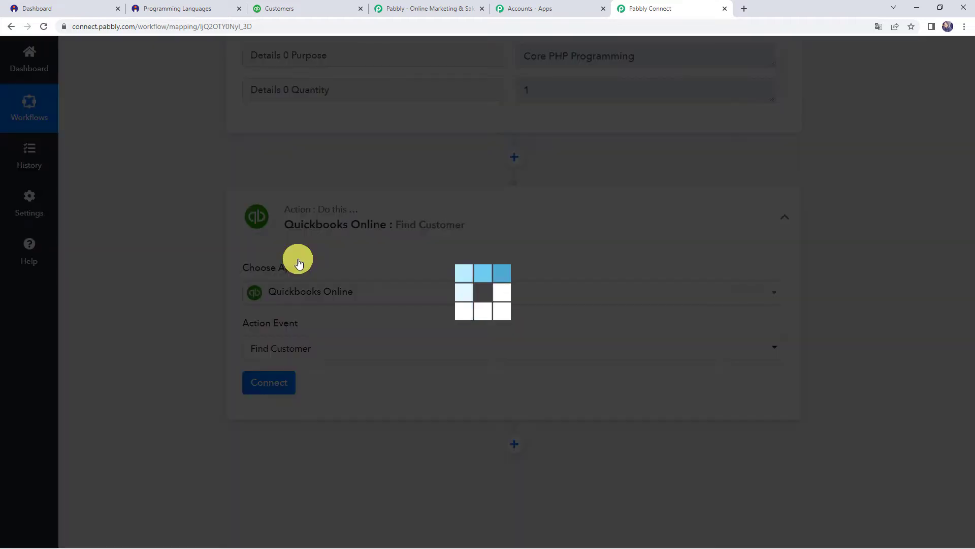
# Add and authenticate a new QuickBooks Online connection.
pyautogui.click(270, 385)
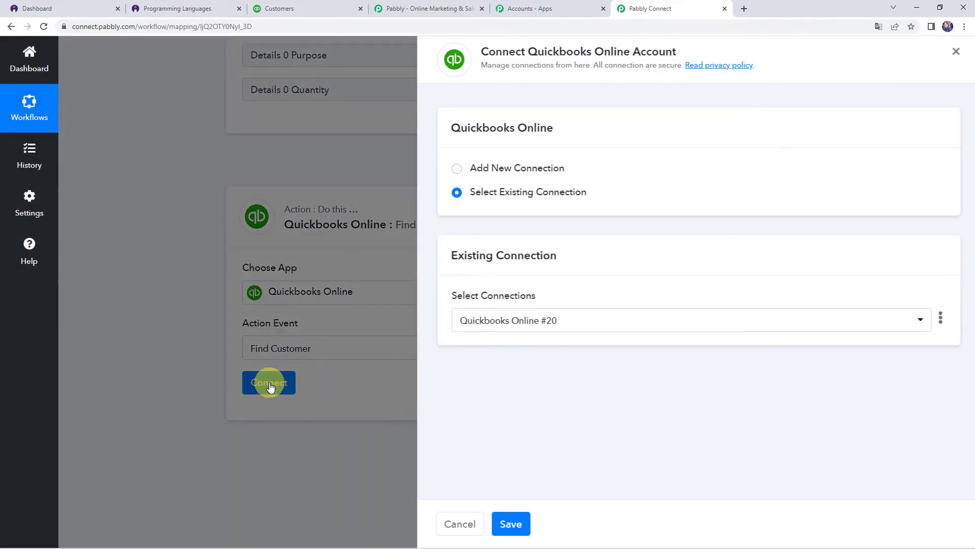
pyautogui.click(502, 169)
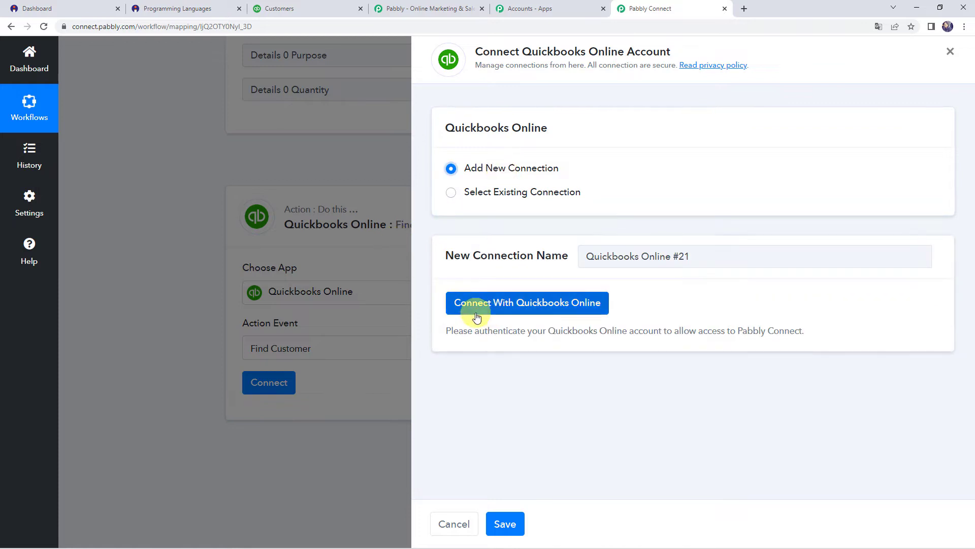
pyautogui.click(559, 309)
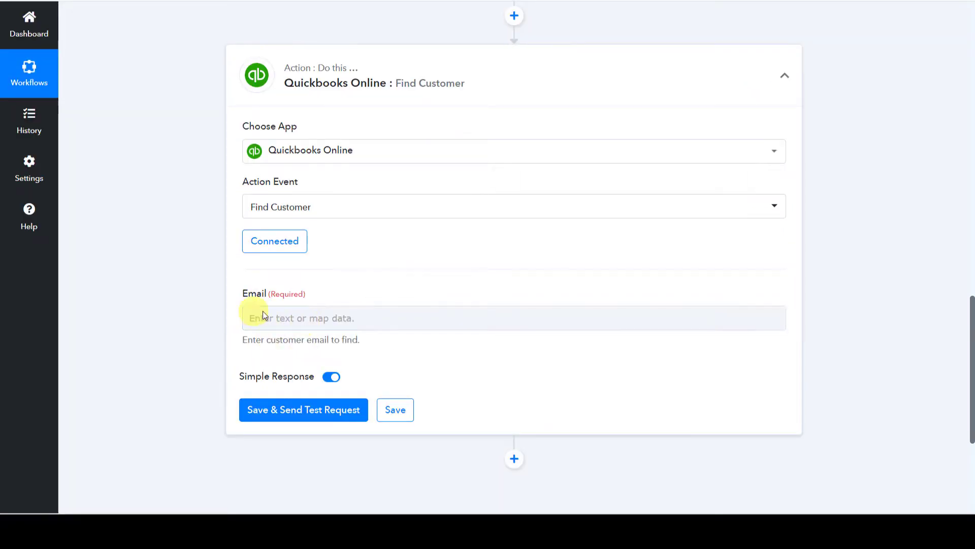
# Map Instamojo's Buyer Email into the Find Customer Email field and send a test request.
pyautogui.click(249, 315)
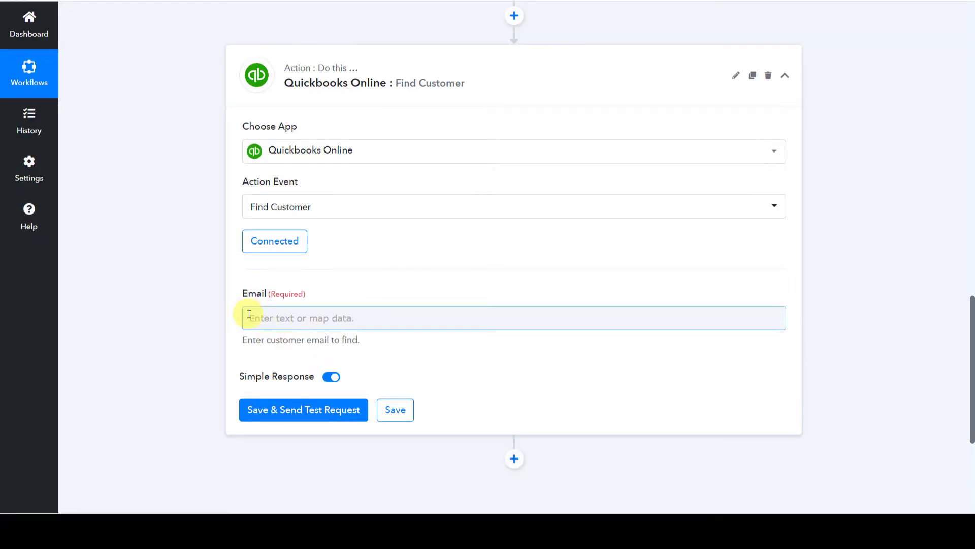
pyautogui.scroll(8, 188, 318)
pyautogui.scroll(2, 188, 318)
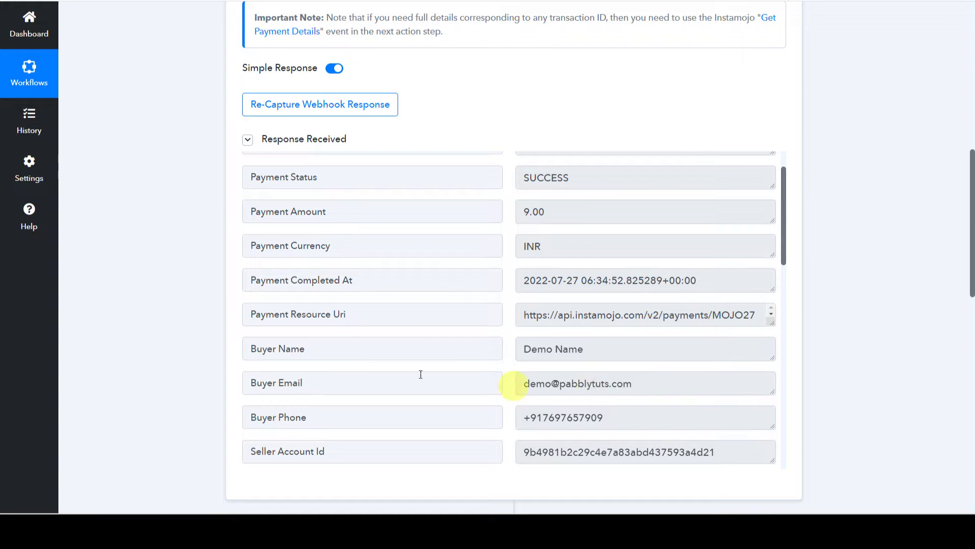
pyautogui.scroll(-10, 157, 322)
pyautogui.scroll(-2, 157, 321)
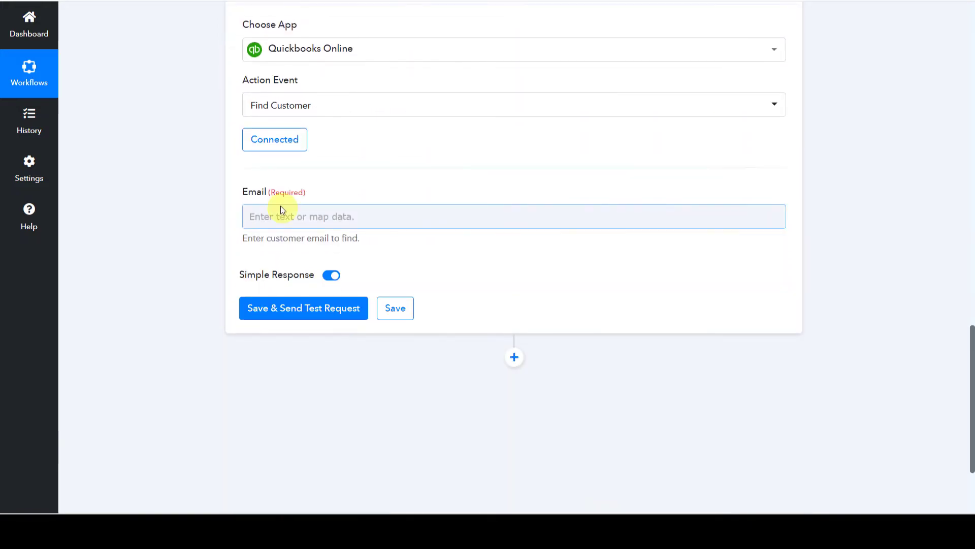
pyautogui.click(279, 217)
pyautogui.click(366, 311)
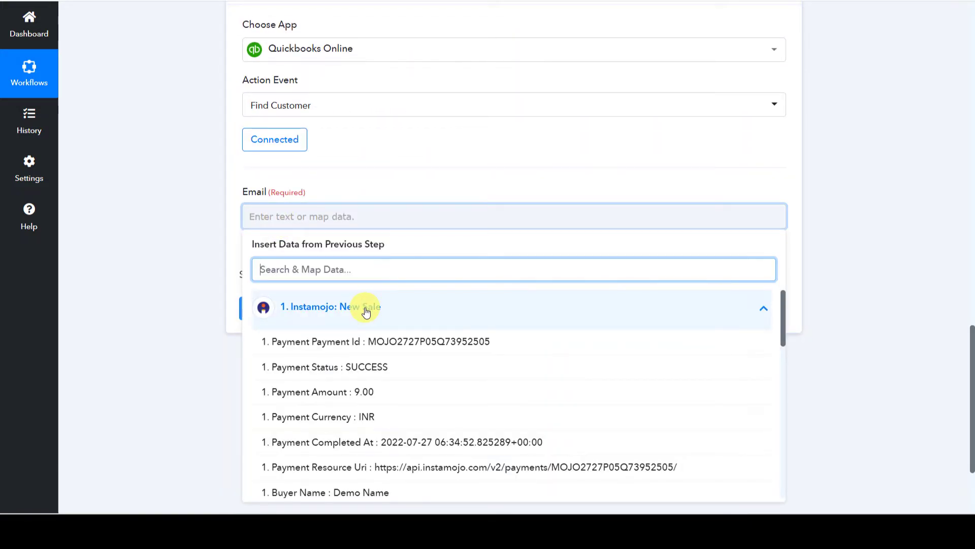
pyautogui.write('@')
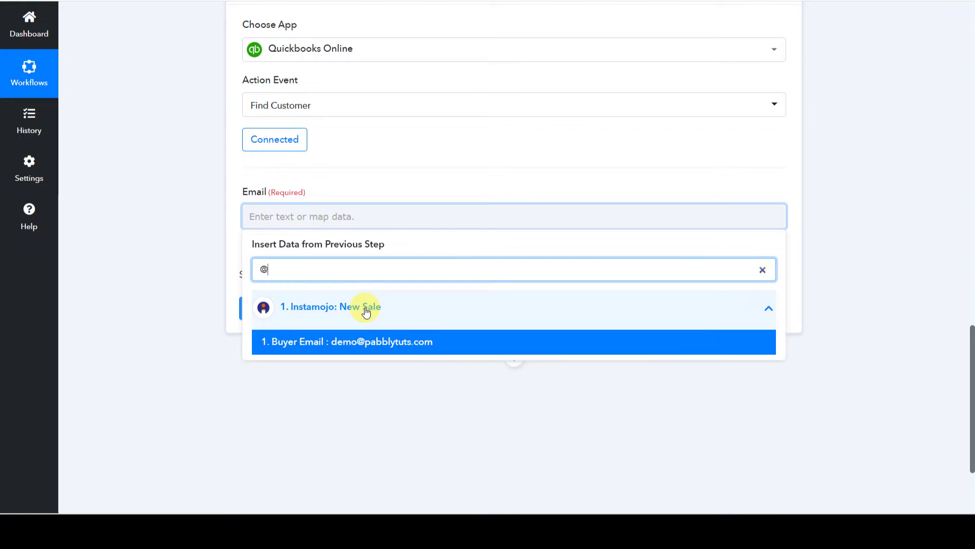
pyautogui.click(359, 335)
pyautogui.click(191, 280)
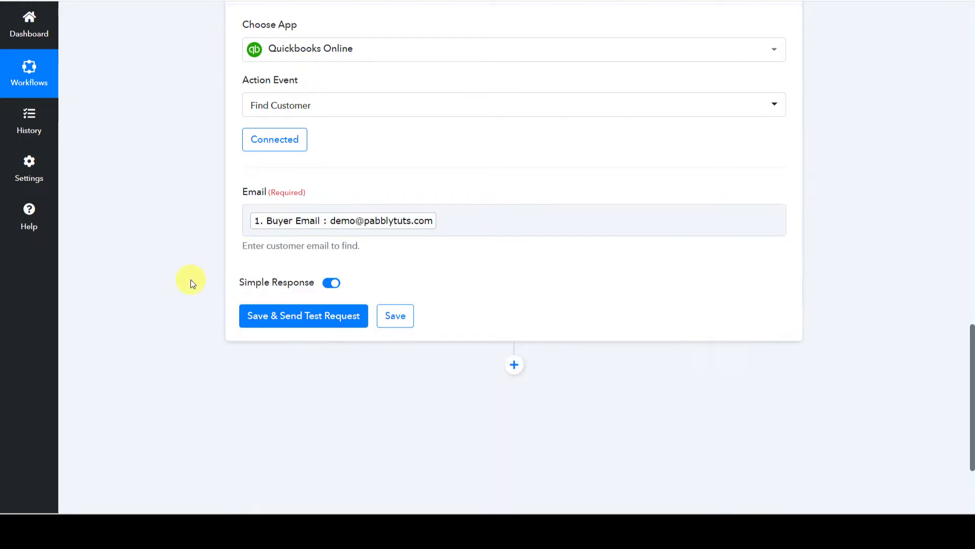
pyautogui.click(325, 317)
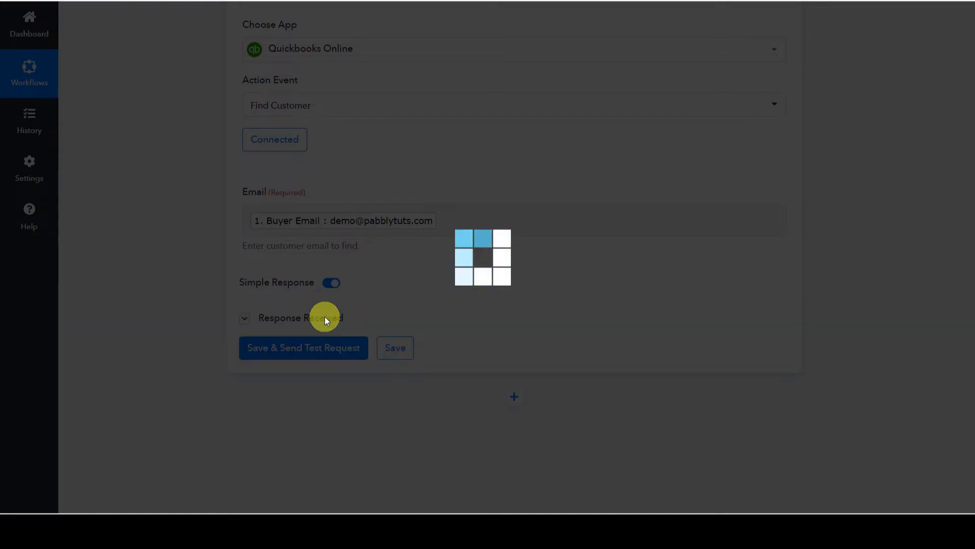
# Review the returned QuickBooks customer (Id 3, Domain QBO, USD) and add another action step.
pyautogui.scroll(-3, 176, 346)
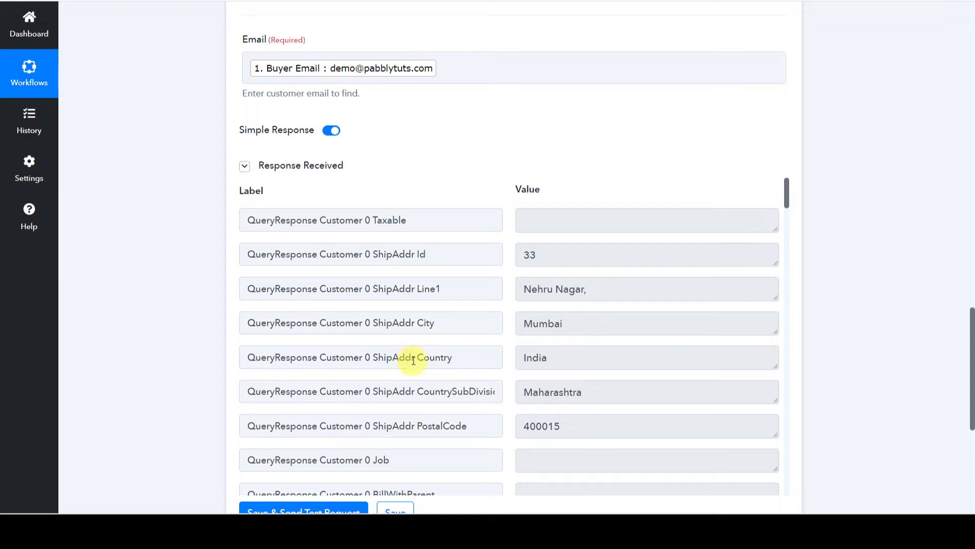
pyautogui.scroll(4, 446, 320)
pyautogui.scroll(-4, 446, 320)
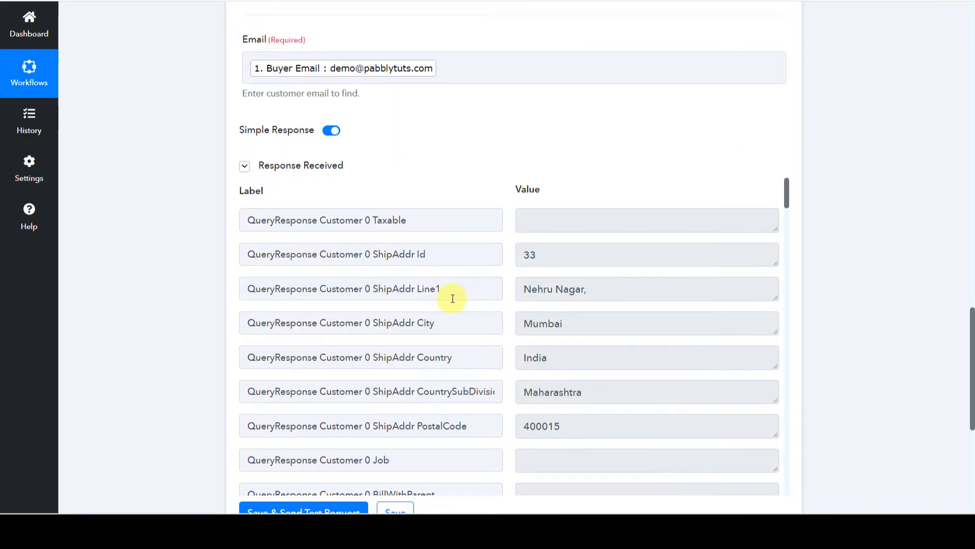
pyautogui.scroll(-10, 451, 312)
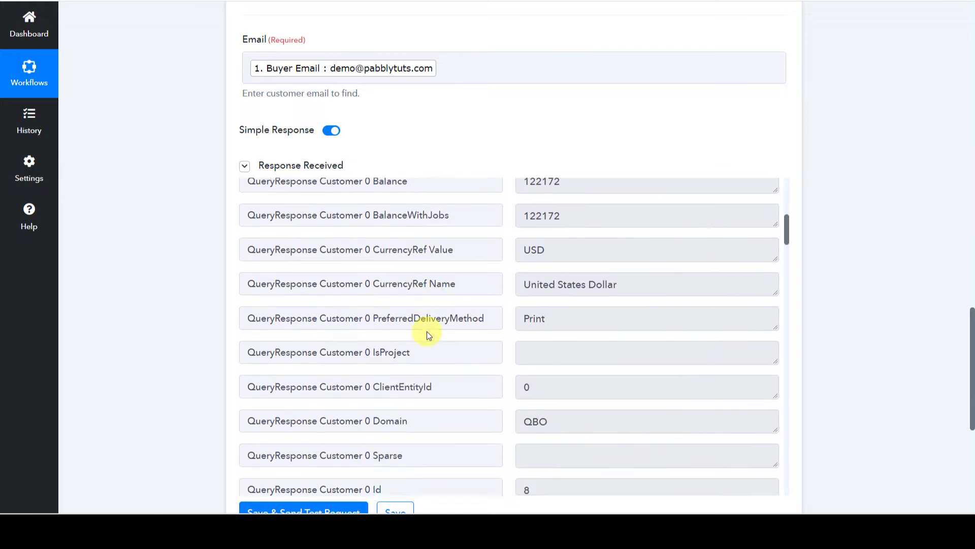
pyautogui.scroll(-1, 427, 331)
pyautogui.scroll(-4, 471, 340)
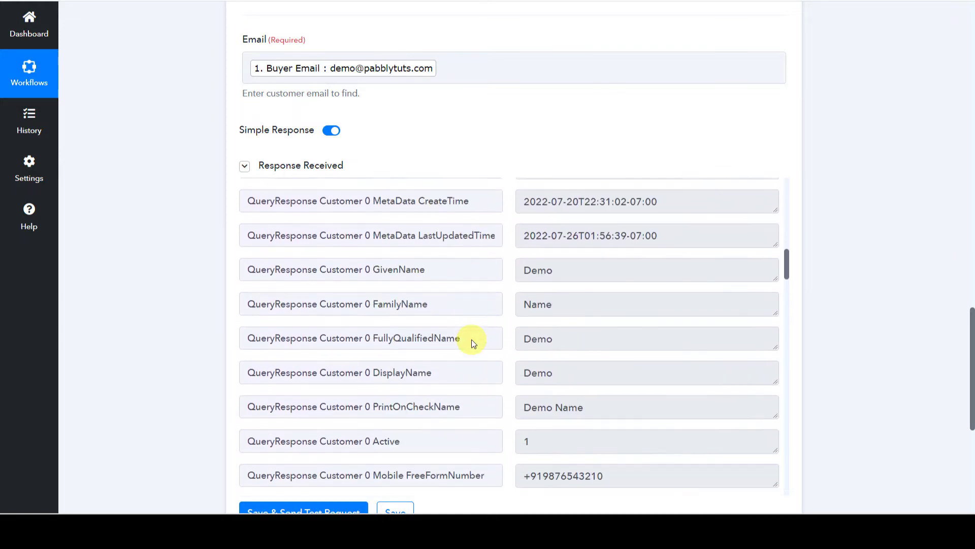
pyautogui.scroll(-3, 433, 333)
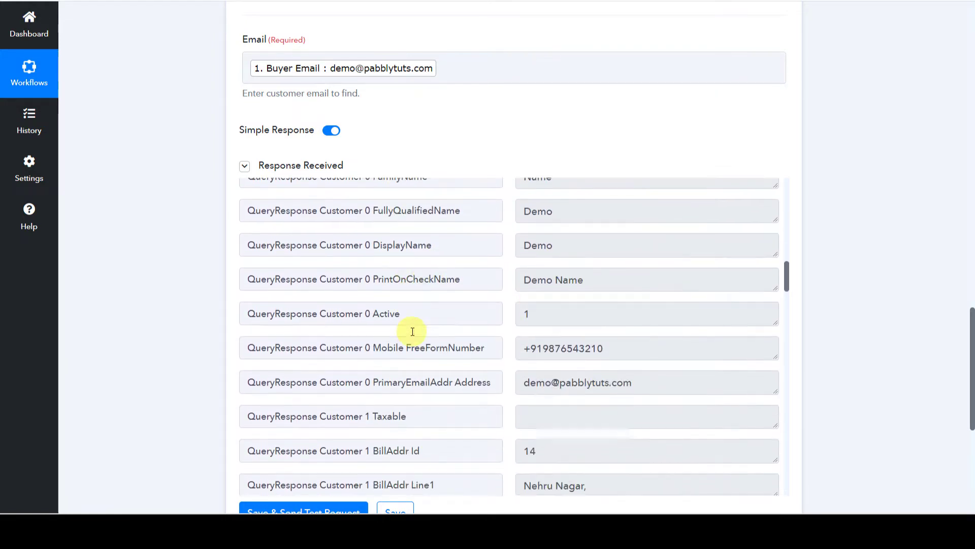
pyautogui.scroll(-5, 508, 339)
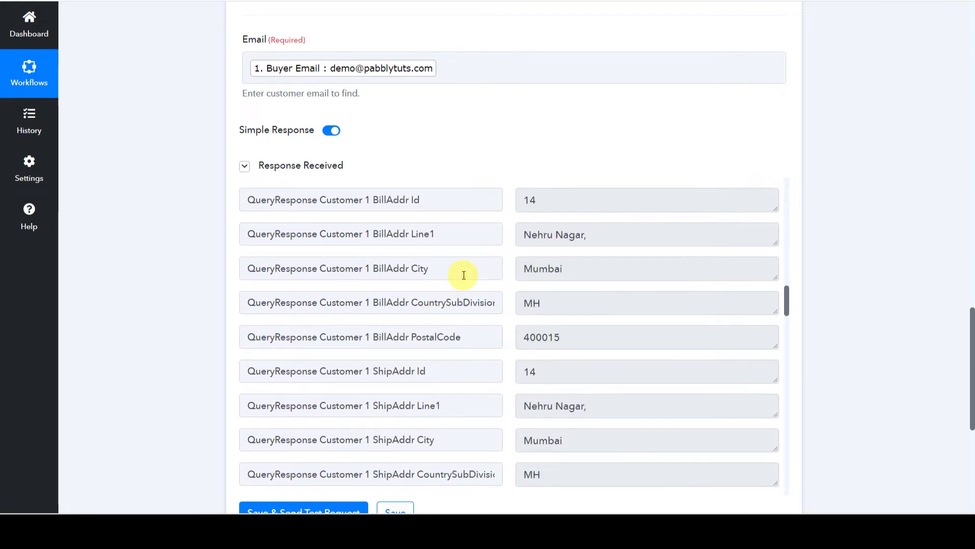
pyautogui.scroll(-3, 463, 275)
pyautogui.scroll(-10, 464, 275)
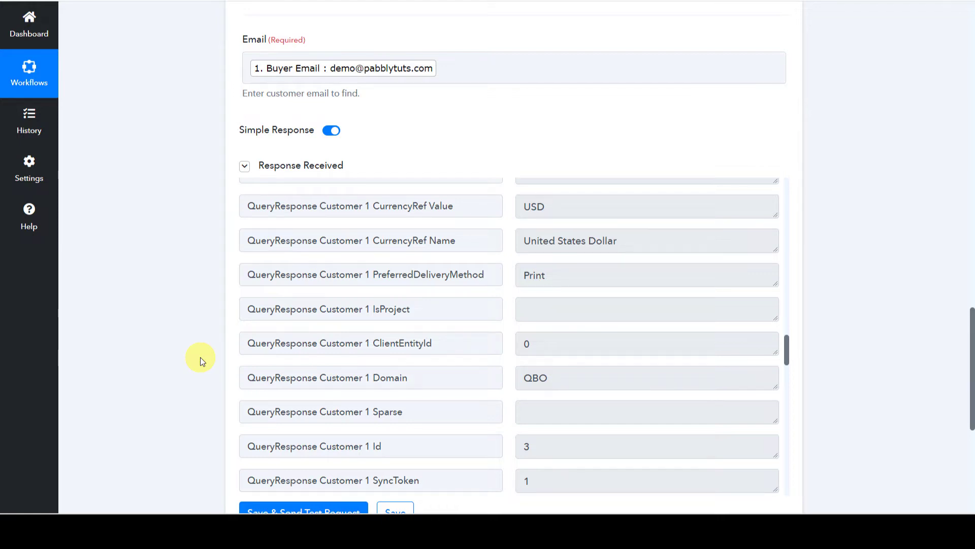
pyautogui.scroll(-7, 200, 358)
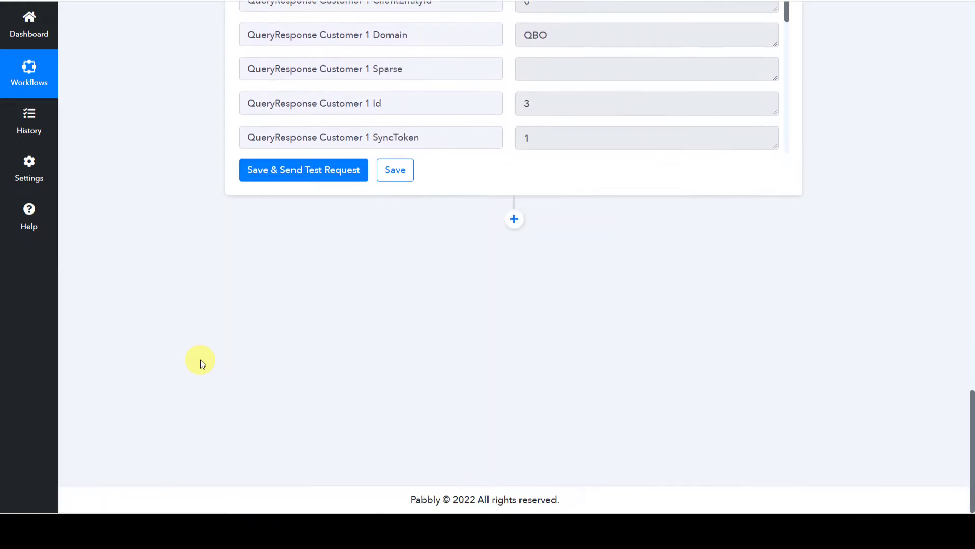
pyautogui.click(516, 224)
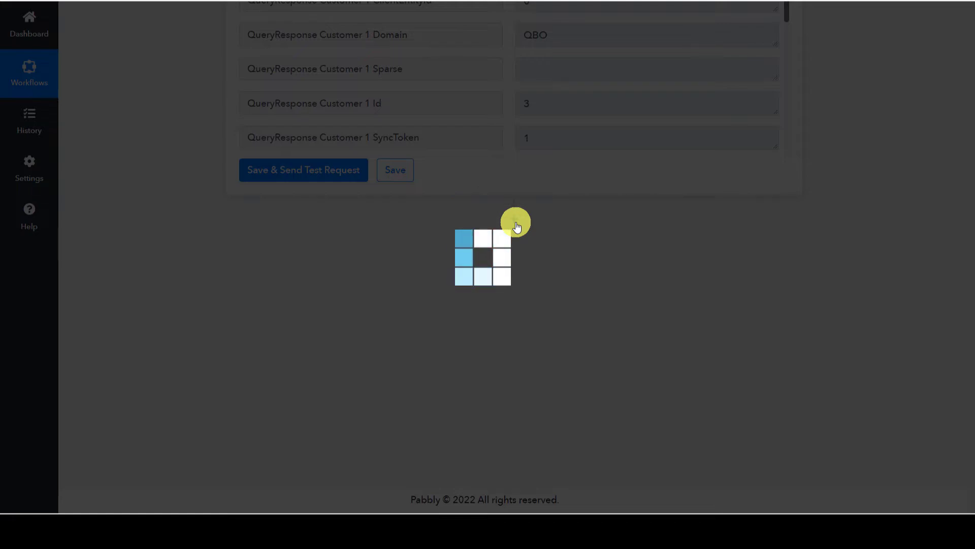
# Add a Router by Pabbly step after Find Customer, giving empty Route 1 and Route 2.
pyautogui.scroll(-2, 223, 225)
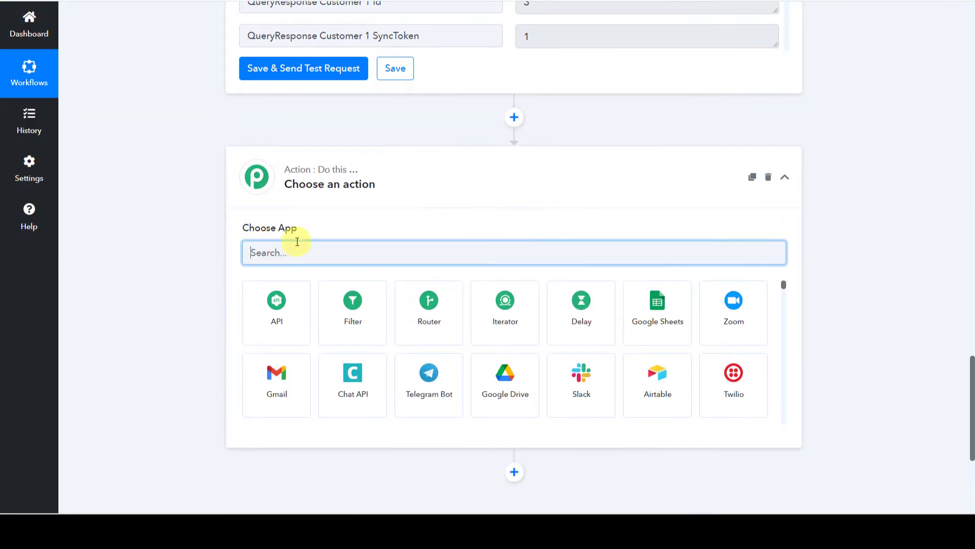
pyautogui.click(437, 338)
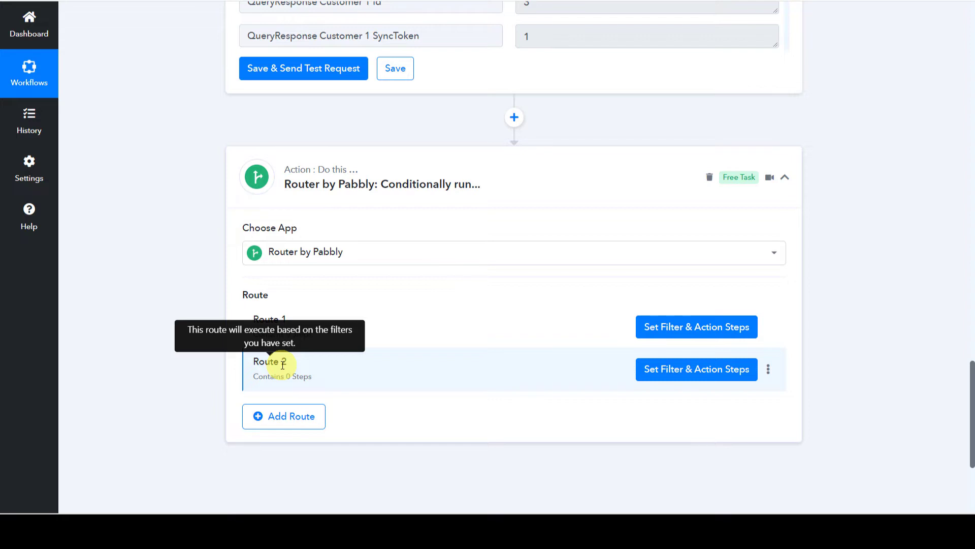
pyautogui.moveTo(767, 329)
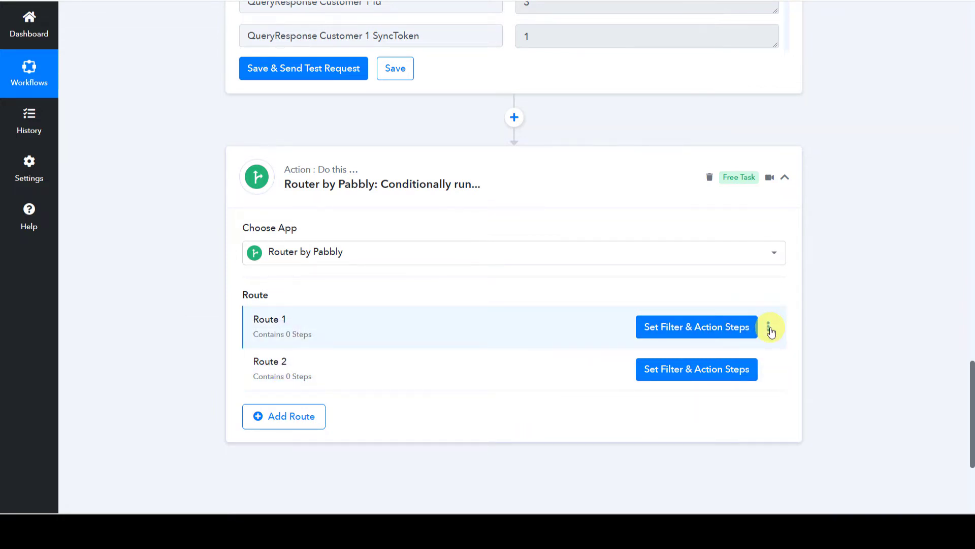
# Rename Route 1 to 'If Customer Exist'.
pyautogui.click(770, 331)
pyautogui.click(710, 346)
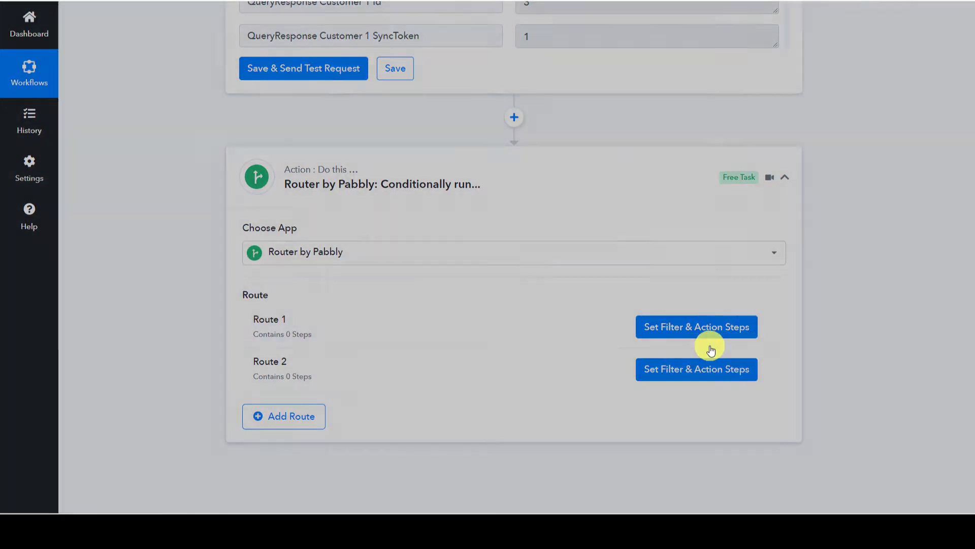
pyautogui.tripleClick(348, 265)
pyautogui.press('BackSpace')
pyautogui.write('If V')
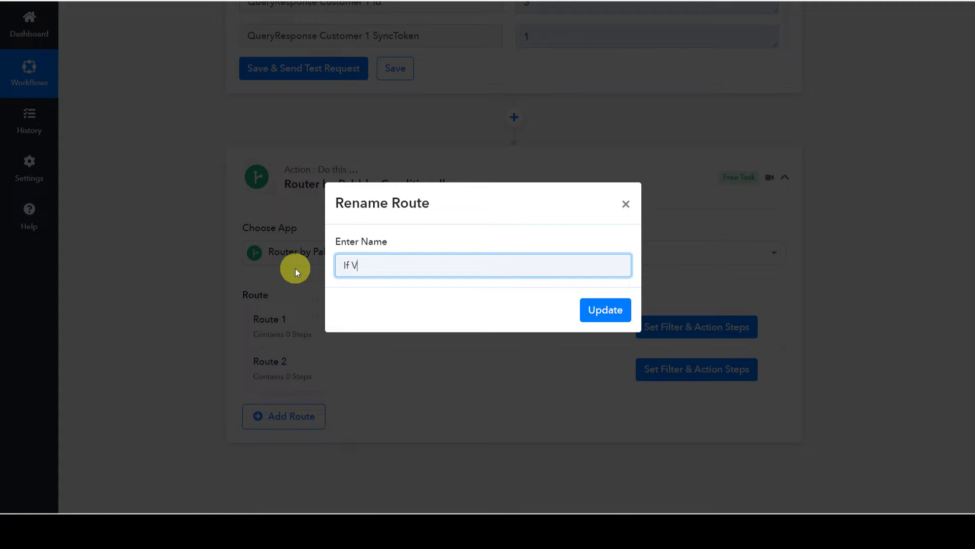
pyautogui.press('BackSpace')
pyautogui.write('Customer Exist')
pyautogui.hotkey('ctrl', 'a')
pyautogui.hotkey('ctrl', 'c')
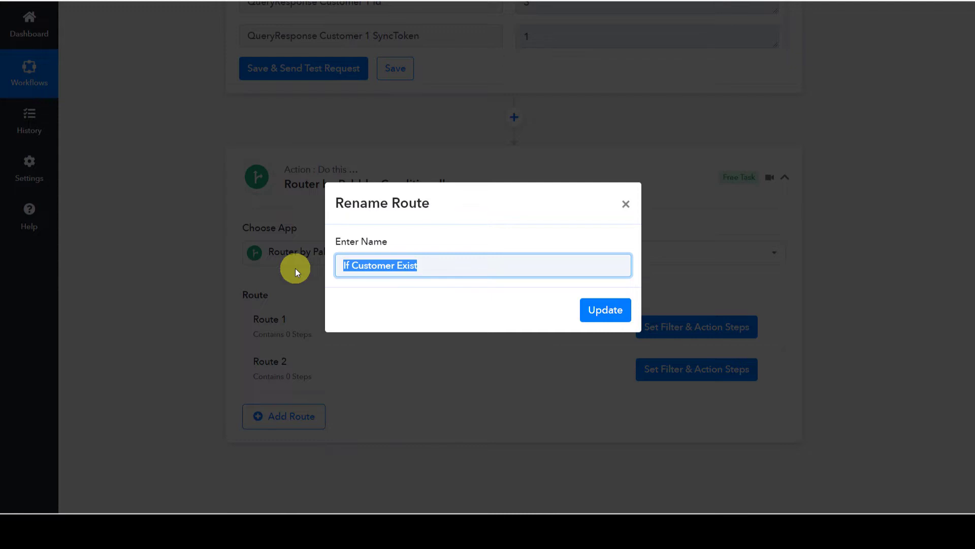
pyautogui.click(620, 309)
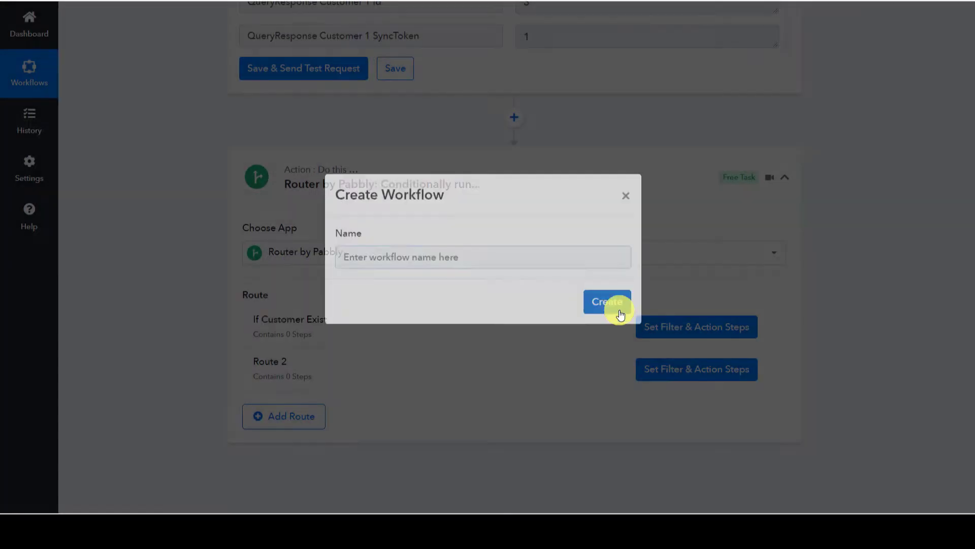
# Rename Route 2 to 'If Customer Does Not Exist'.
pyautogui.click(768, 369)
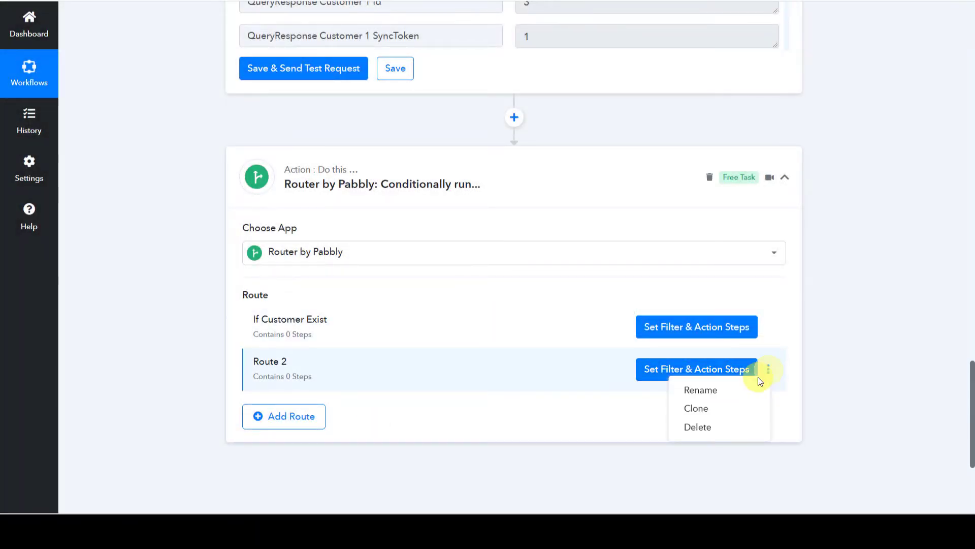
pyautogui.click(727, 392)
pyautogui.click(533, 259)
pyautogui.hotkey('ctrl', 'a')
pyautogui.press('BackSpace')
pyautogui.hotkey('ctrl', 'v')
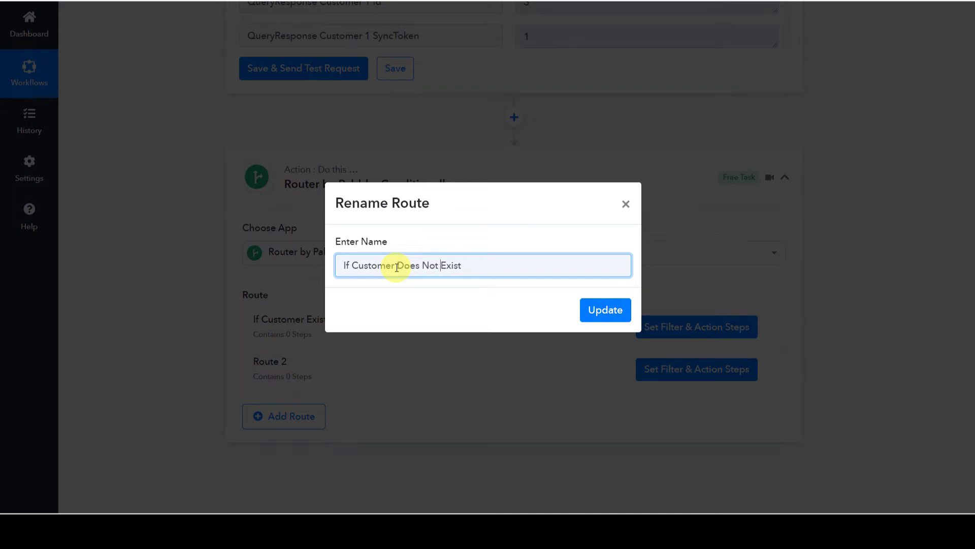
pyautogui.click(607, 306)
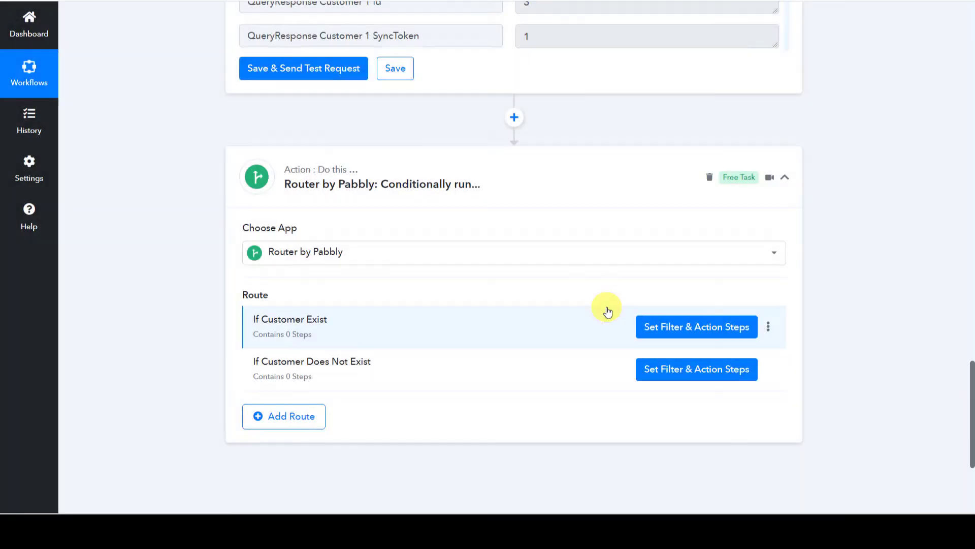
pyautogui.click(690, 330)
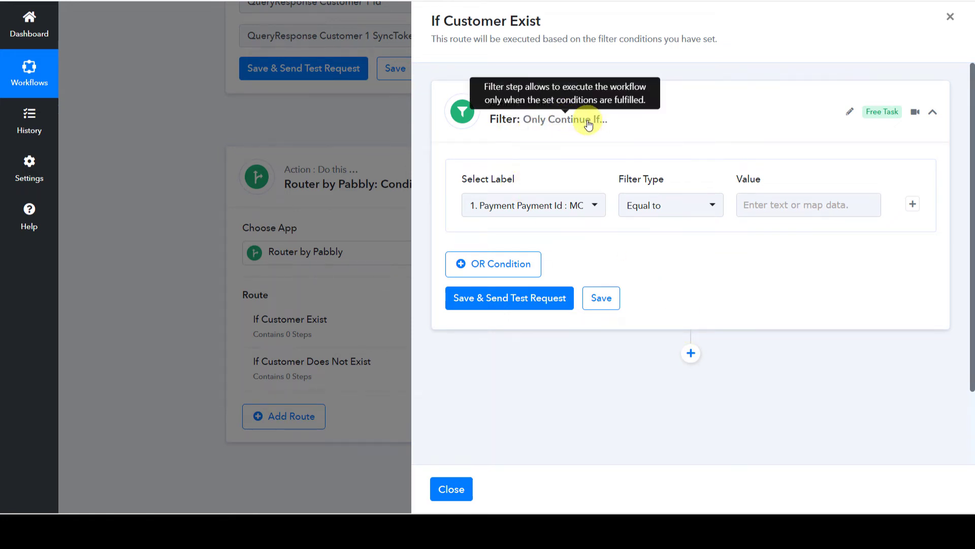
# Make the If Customer Exist filter check that QueryResponse Customer 0 Id Exists.
pyautogui.click(498, 205)
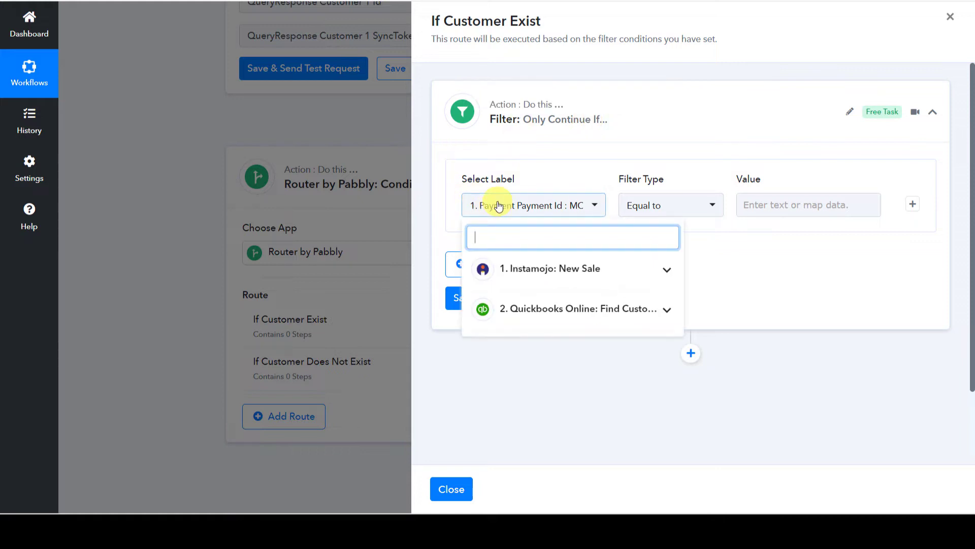
pyautogui.click(551, 312)
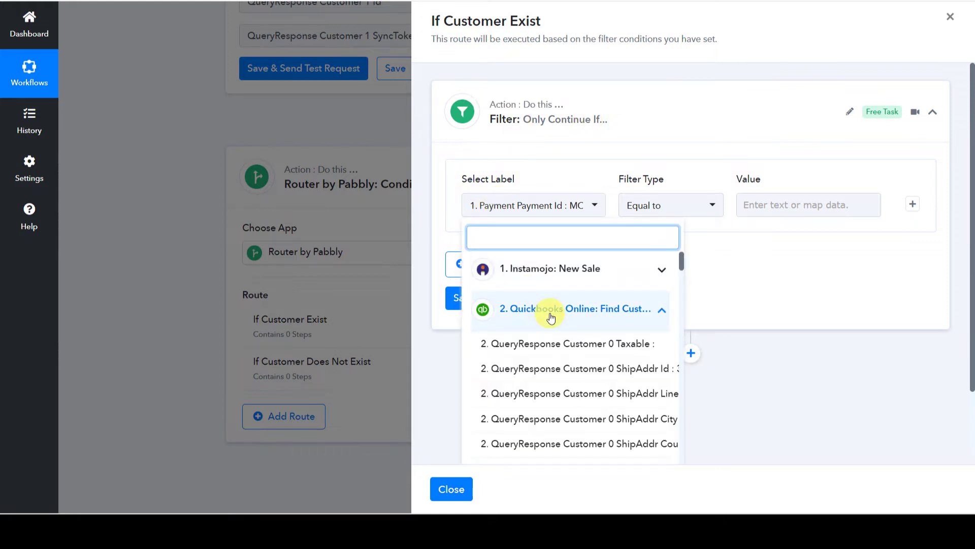
pyautogui.write('Cus')
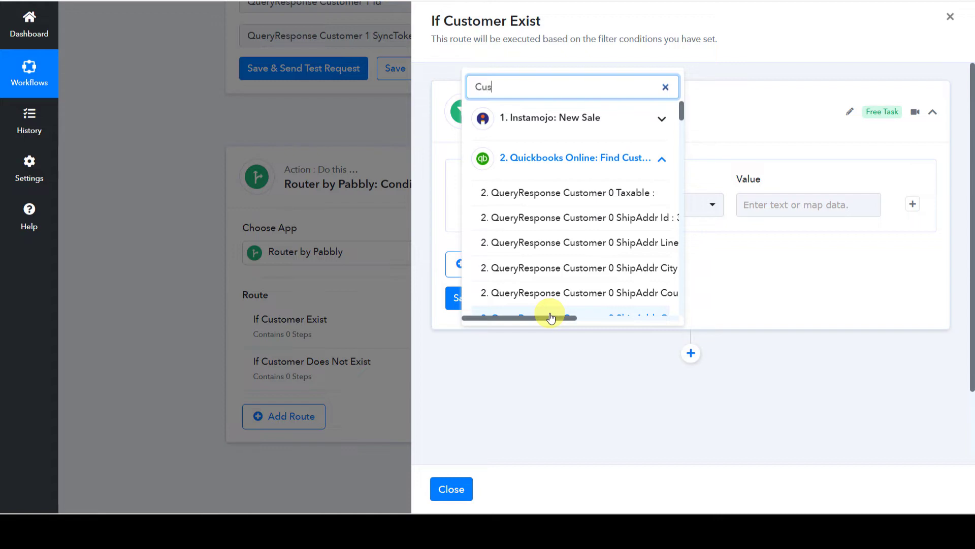
pyautogui.scroll(-5, 560, 267)
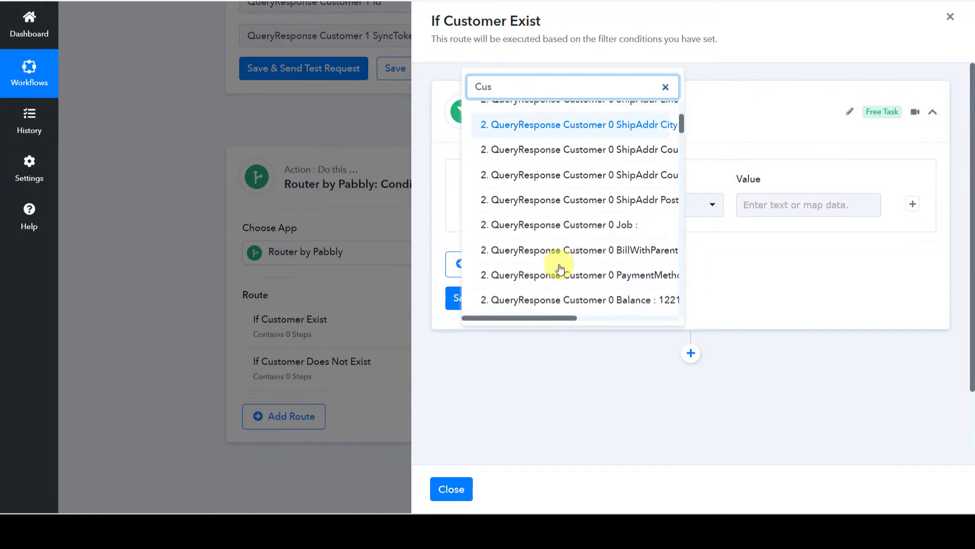
pyautogui.scroll(-3, 560, 266)
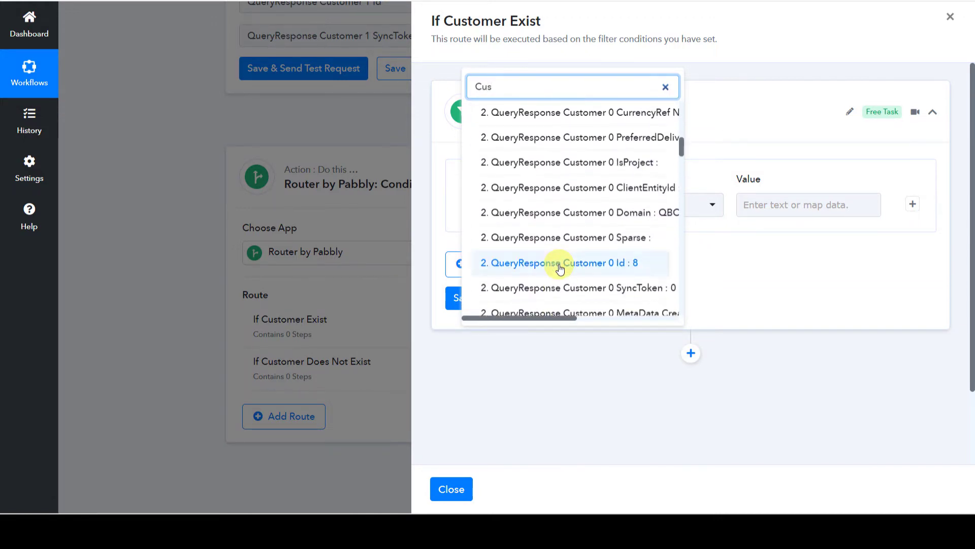
pyautogui.click(580, 267)
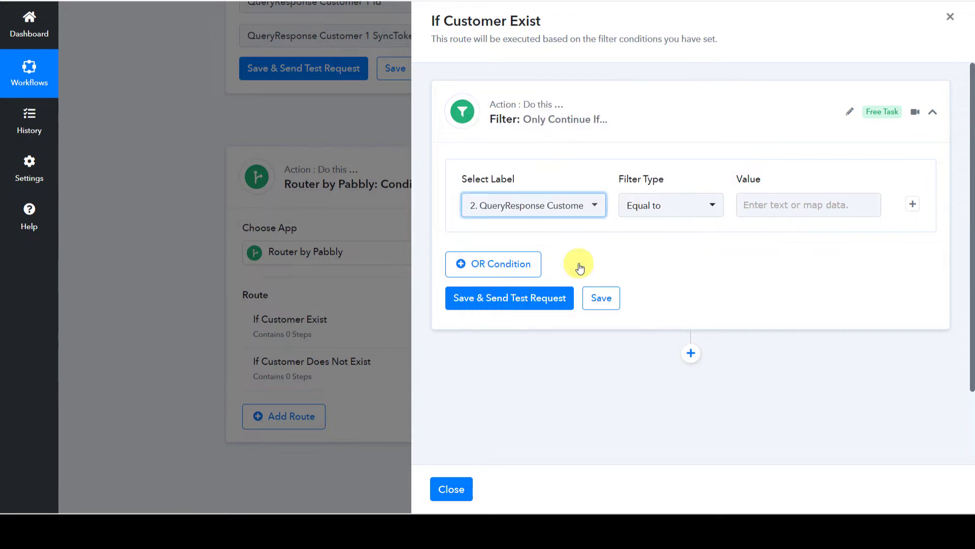
pyautogui.click(650, 206)
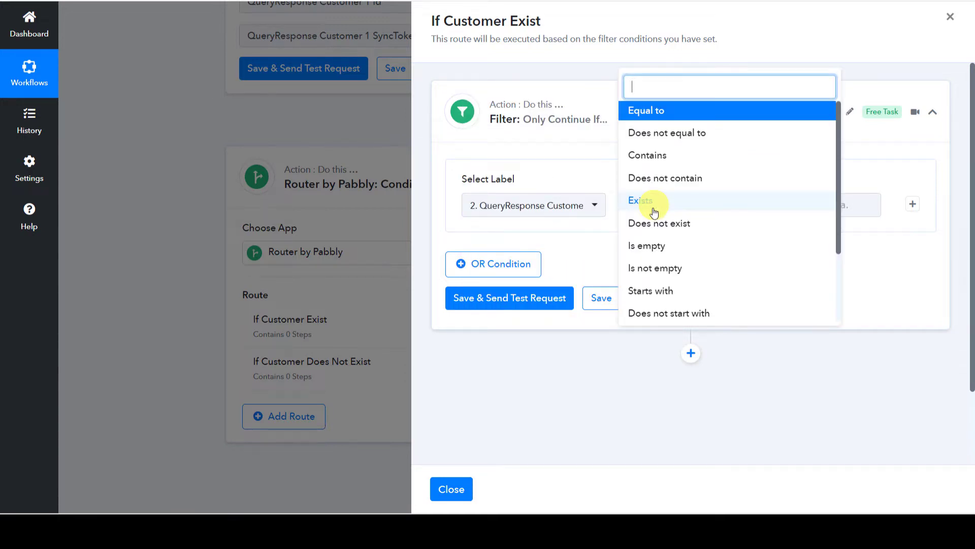
pyautogui.click(649, 202)
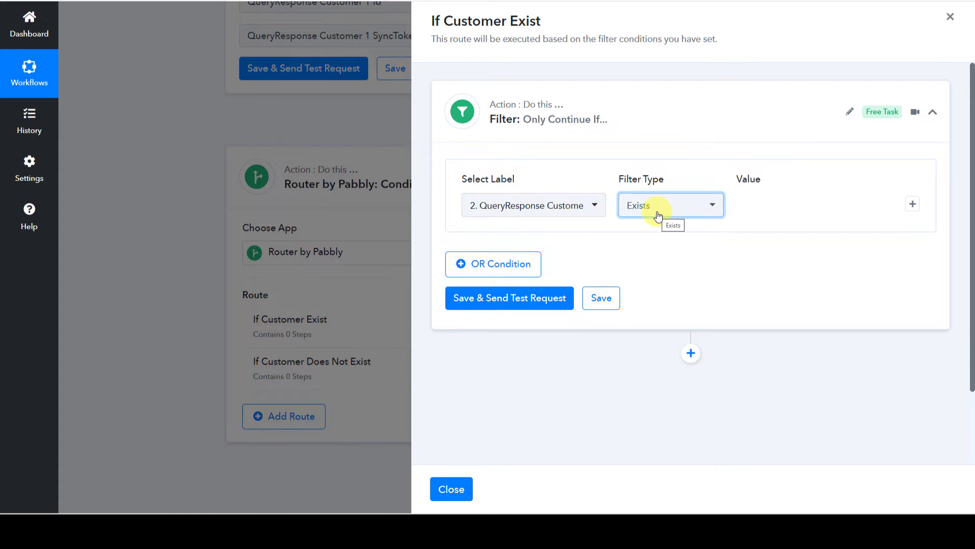
# Save the filter and run a test request, which returns Condition is true.
pyautogui.click(504, 303)
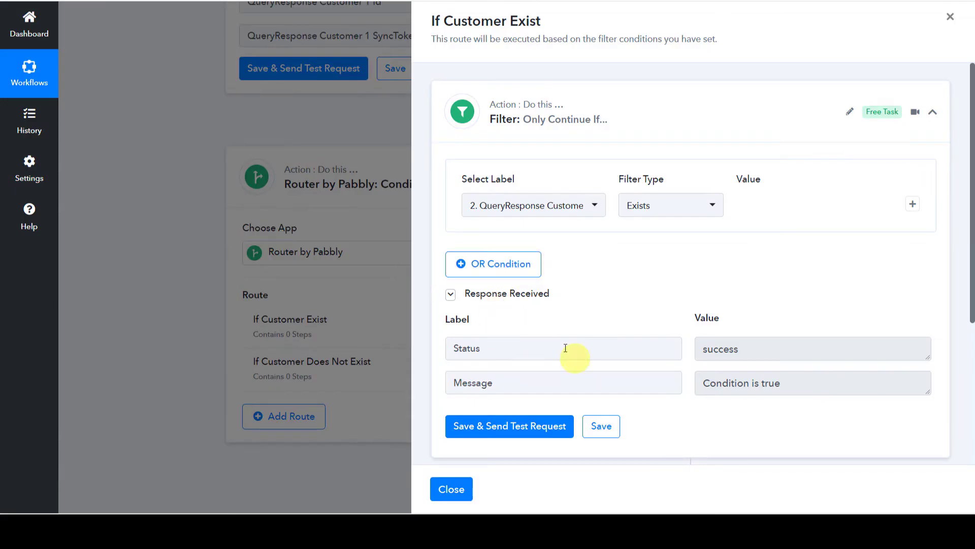
pyautogui.moveTo(452, 348); pyautogui.dragTo(483, 349)
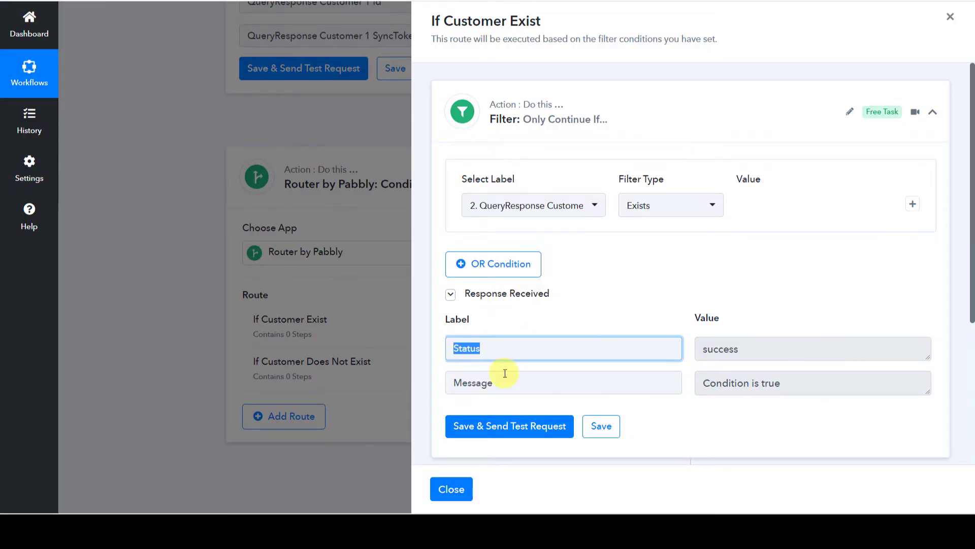
pyautogui.moveTo(788, 383); pyautogui.dragTo(693, 387)
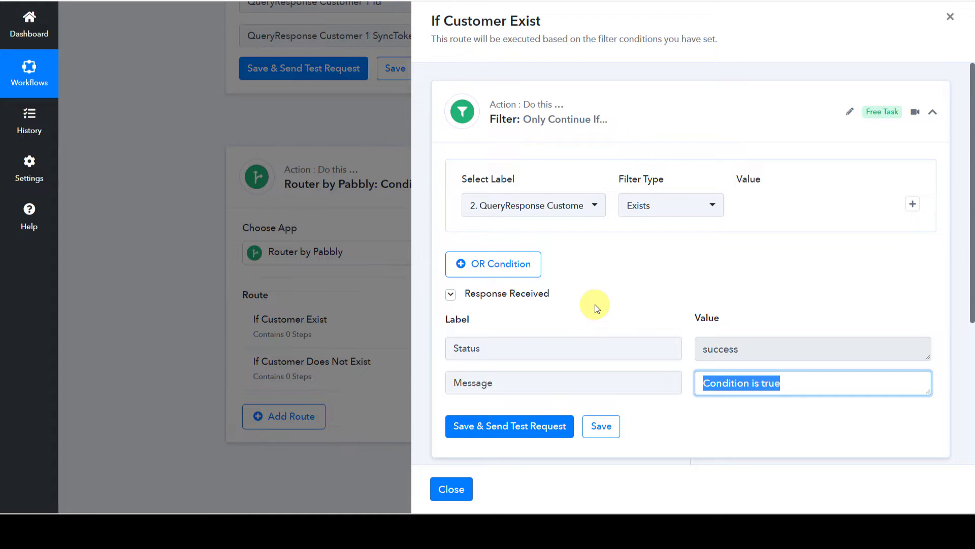
pyautogui.scroll(-4, 595, 304)
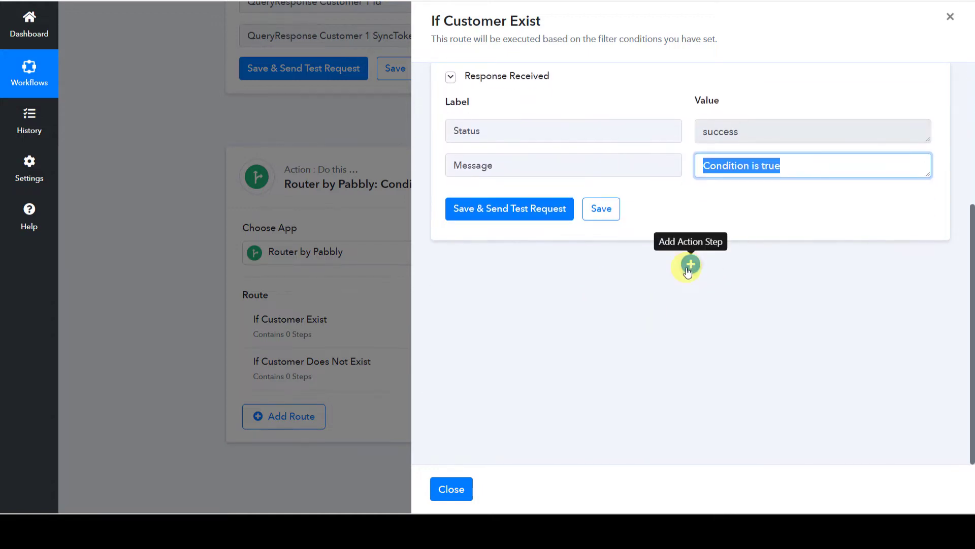
# Add a QuickBooks Online Create an Invoice action to the route, keeping the existing connection.
pyautogui.click(690, 268)
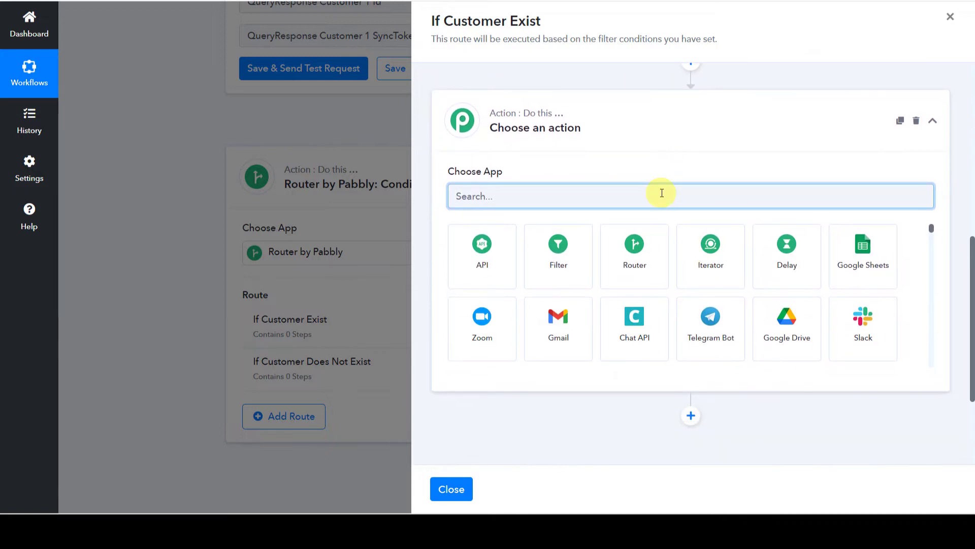
pyautogui.write('Qui')
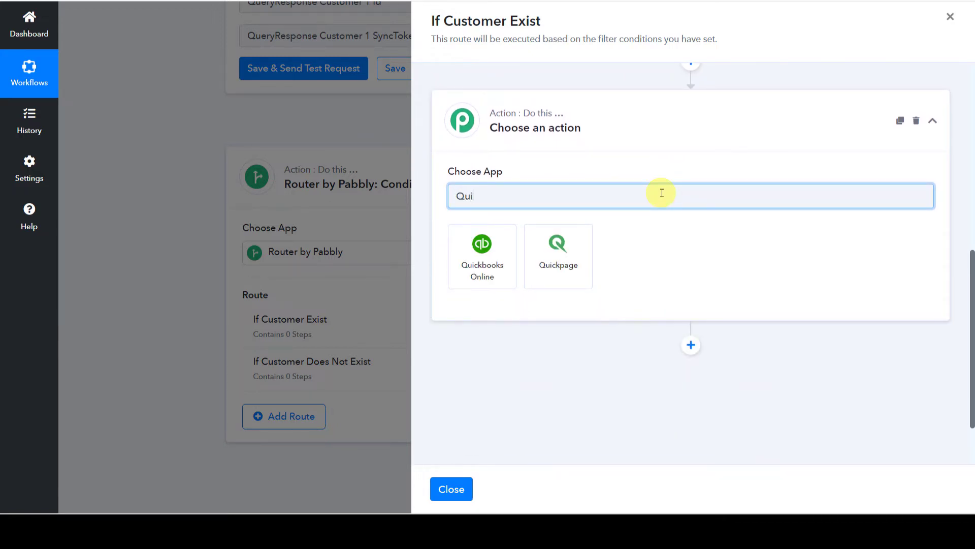
pyautogui.click(483, 269)
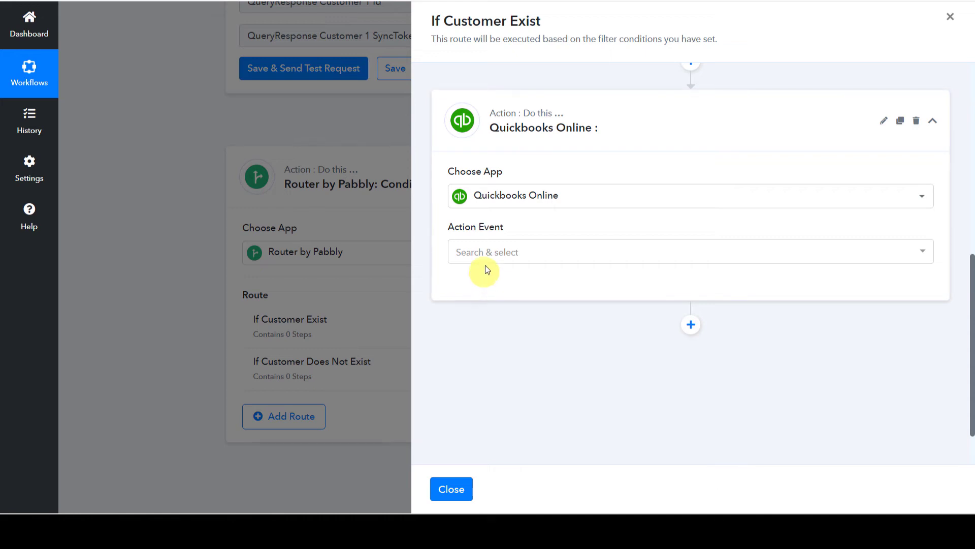
pyautogui.click(483, 252)
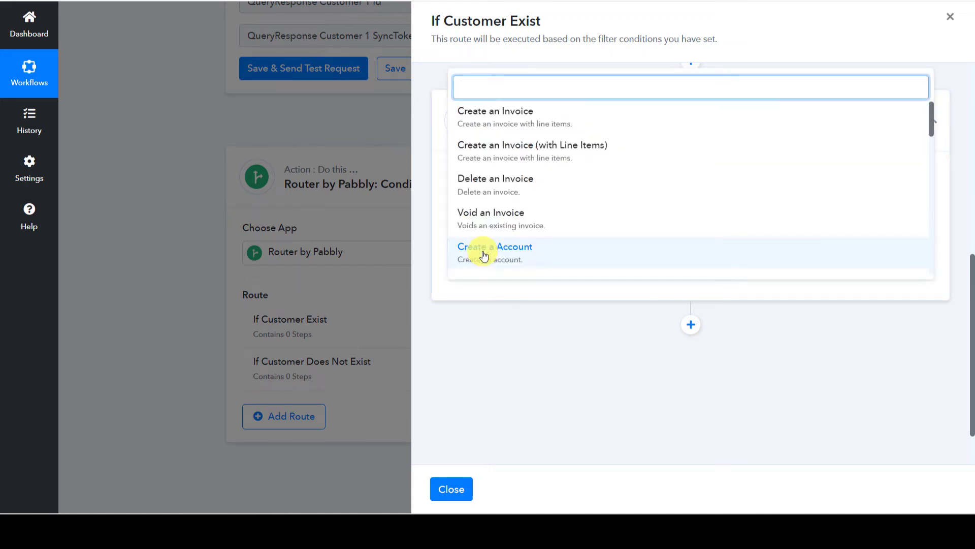
pyautogui.click(505, 128)
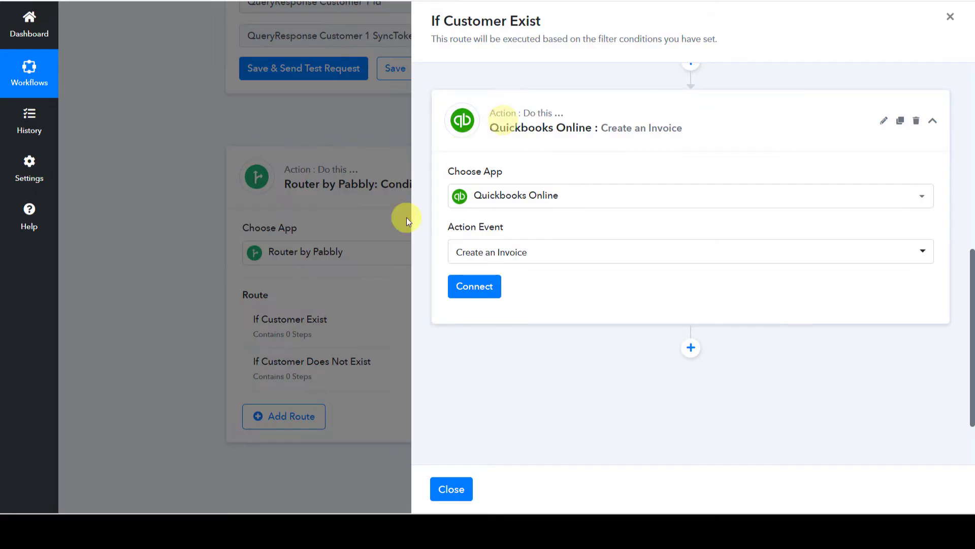
pyautogui.click(474, 287)
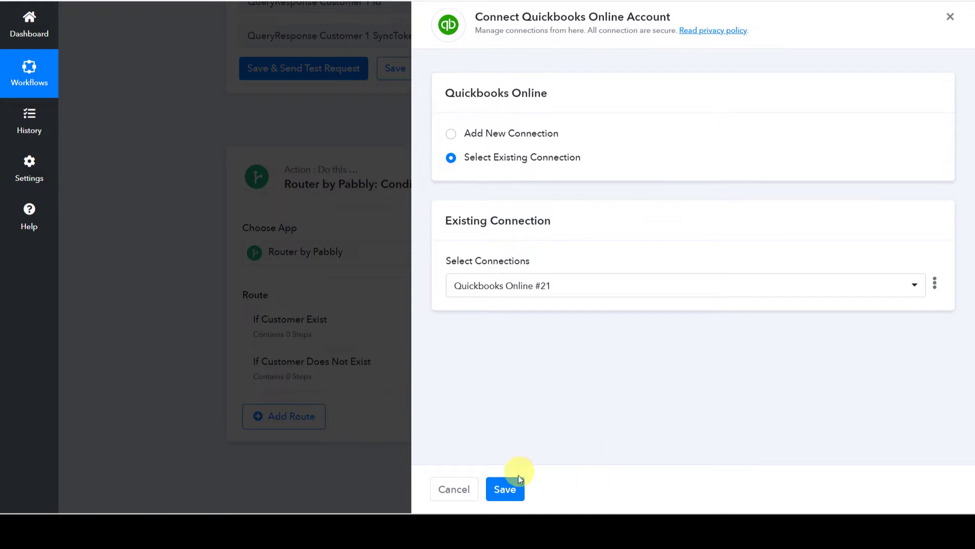
pyautogui.click(503, 493)
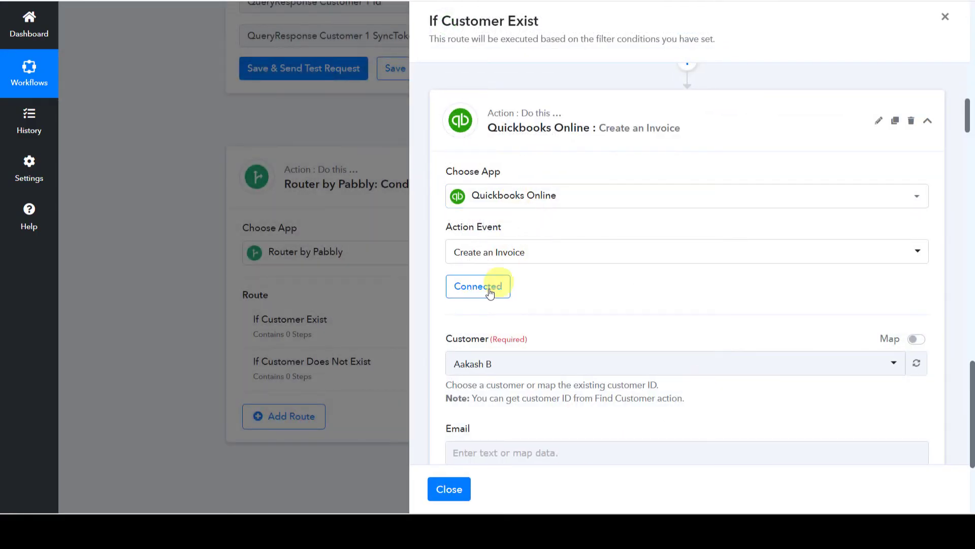
# Map the Find Customer step's customer Id into the invoice's Customer field.
pyautogui.scroll(-2, 664, 298)
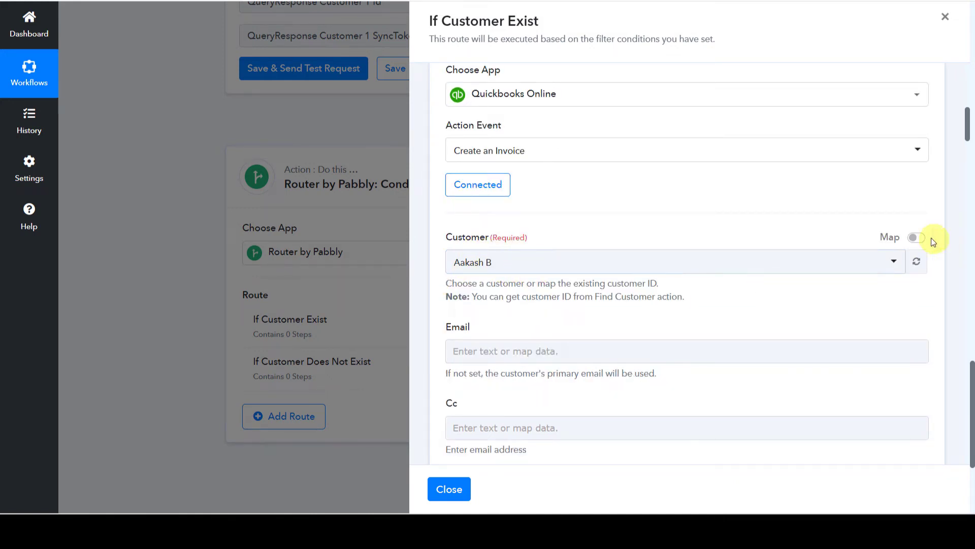
pyautogui.click(917, 240)
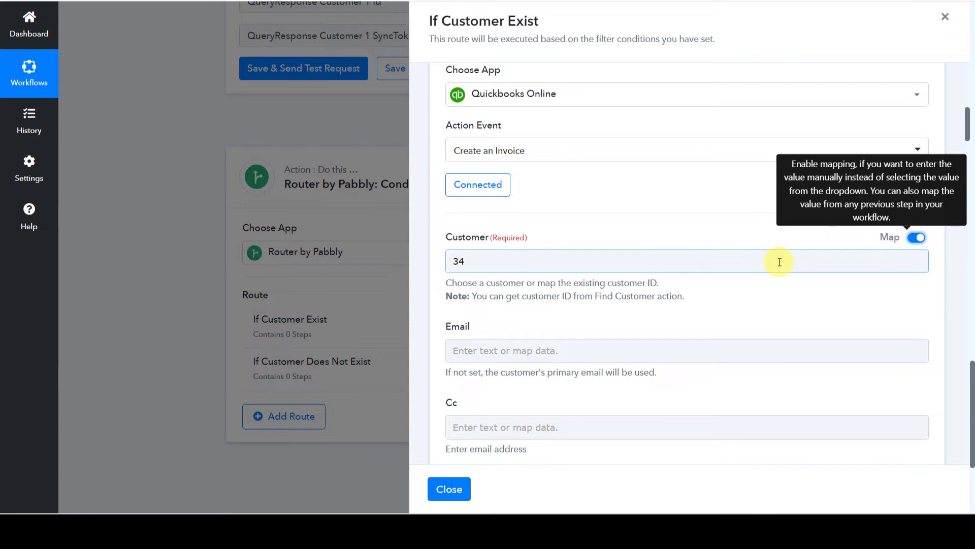
pyautogui.click(778, 261)
pyautogui.press('BackSpace')
pyautogui.press('BackSpace')
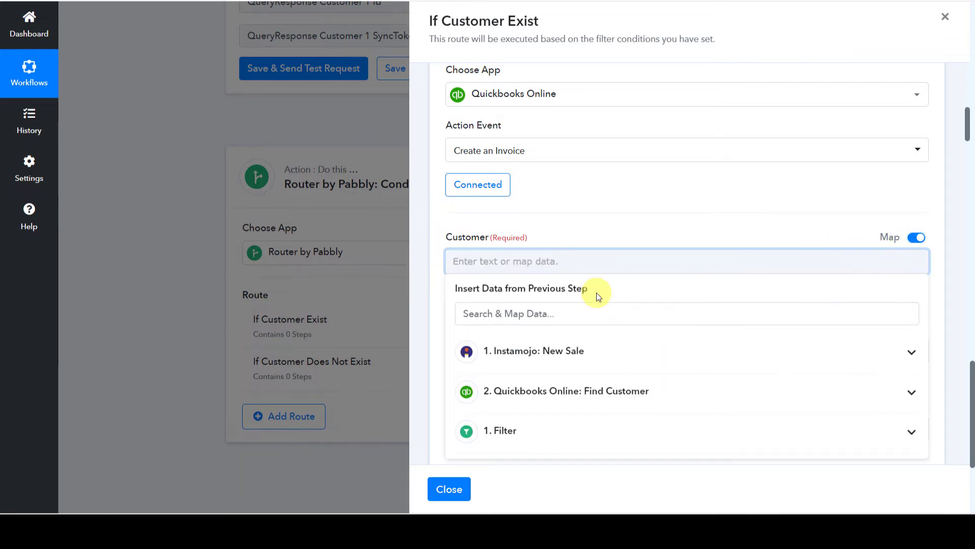
pyautogui.click(603, 396)
pyautogui.scroll(-8, 603, 397)
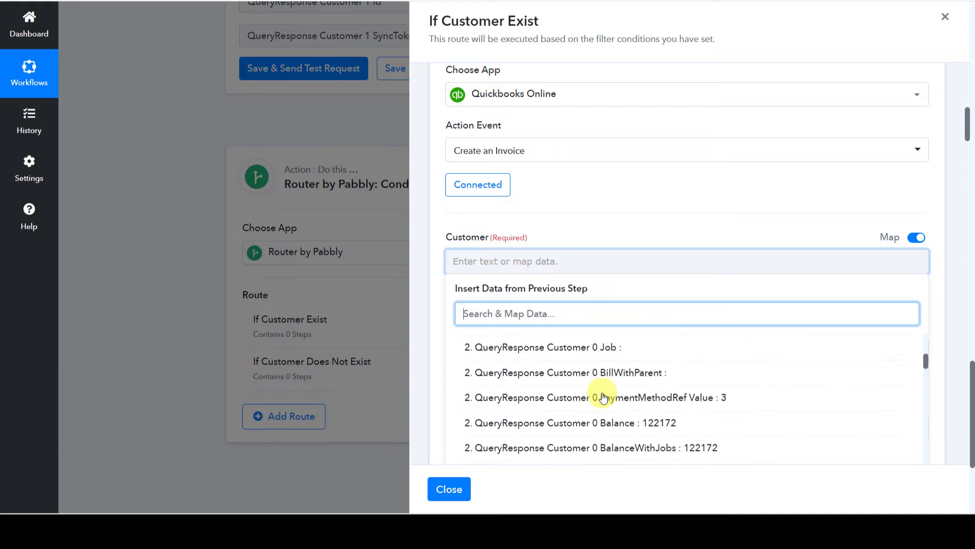
pyautogui.scroll(-3, 603, 396)
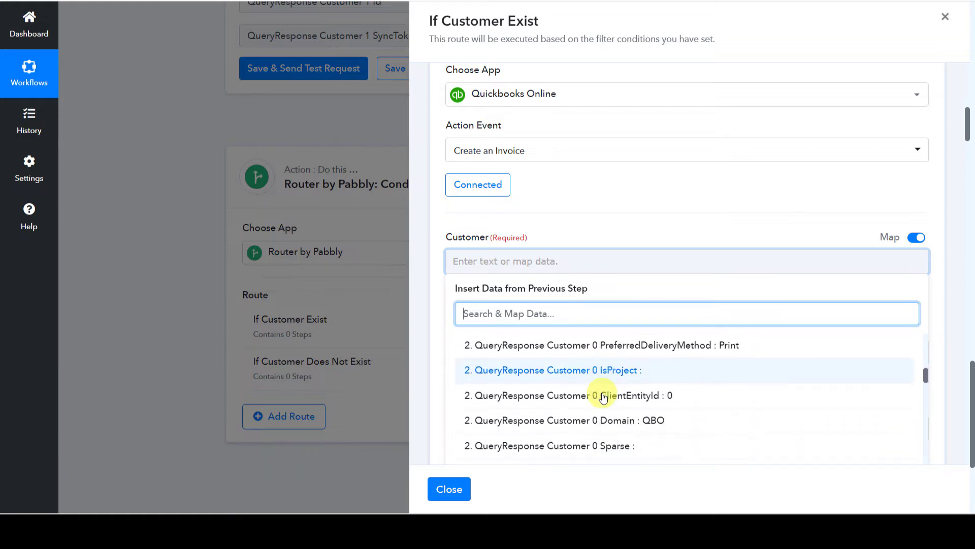
pyautogui.click(603, 395)
pyautogui.click(609, 205)
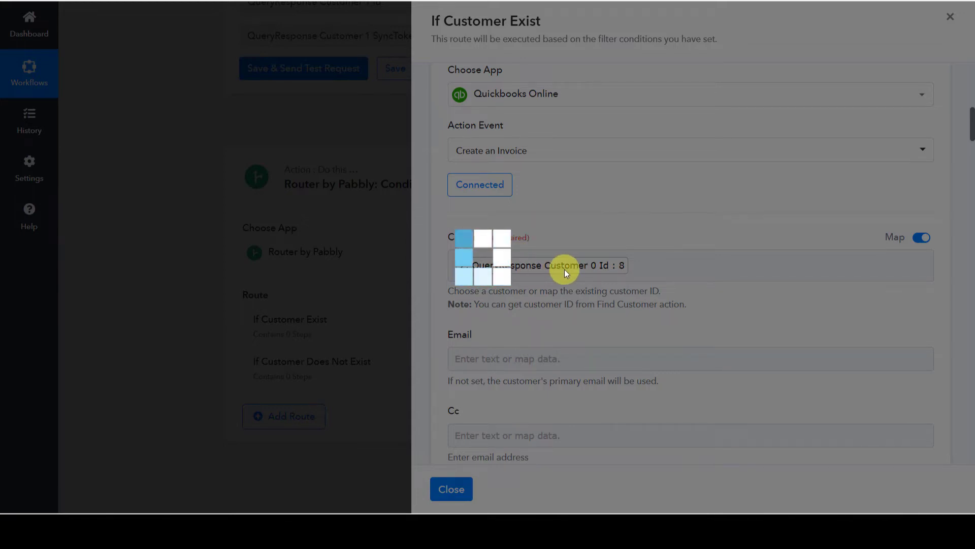
# Leave the address fields blank and keep Sales Term at Due on receipt.
pyautogui.scroll(-1, 613, 272)
pyautogui.scroll(2, 614, 273)
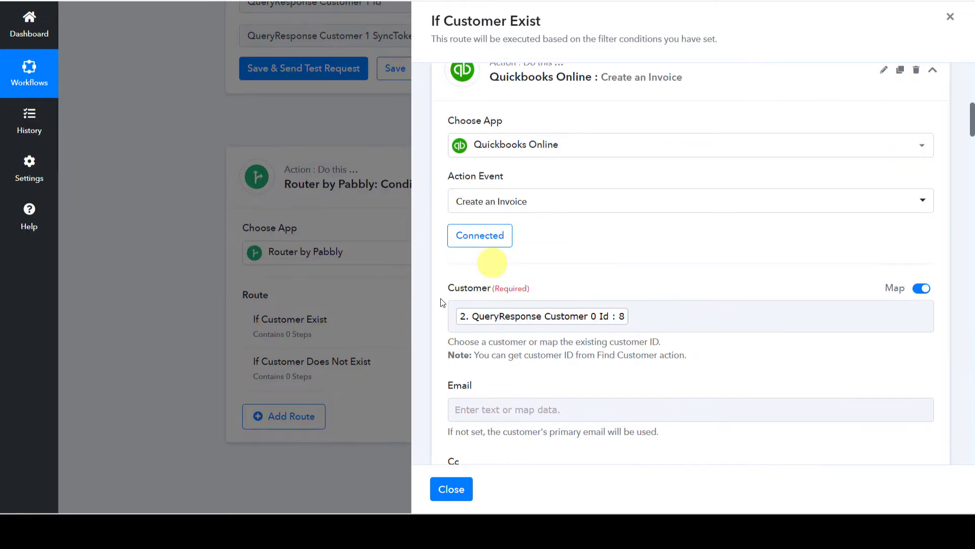
pyautogui.scroll(-5, 601, 316)
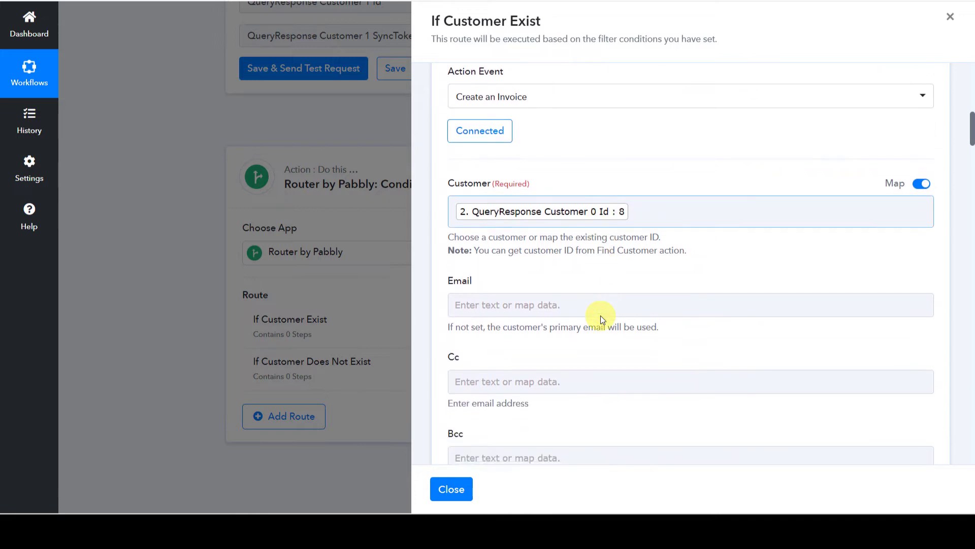
pyautogui.scroll(-3, 600, 316)
pyautogui.click(506, 256)
pyautogui.scroll(-10, 566, 258)
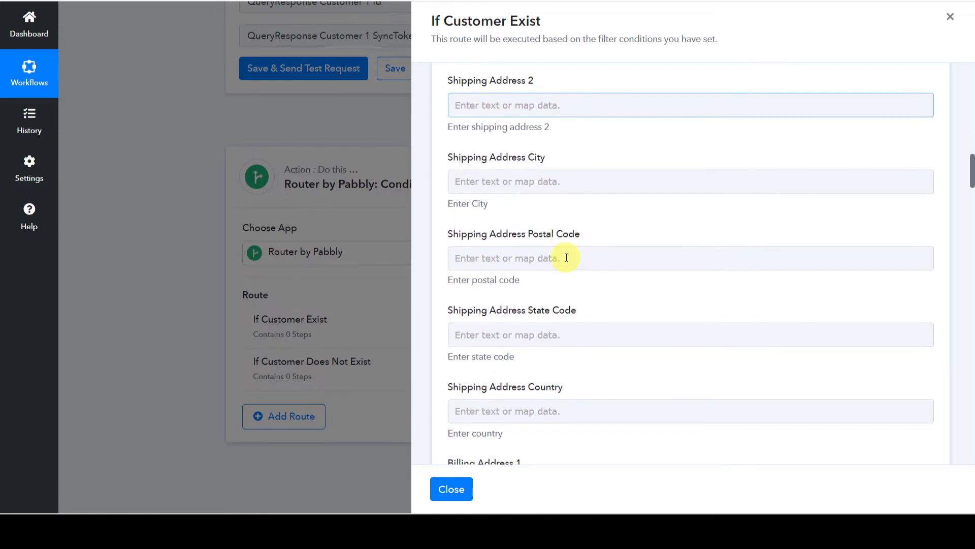
pyautogui.click(566, 257)
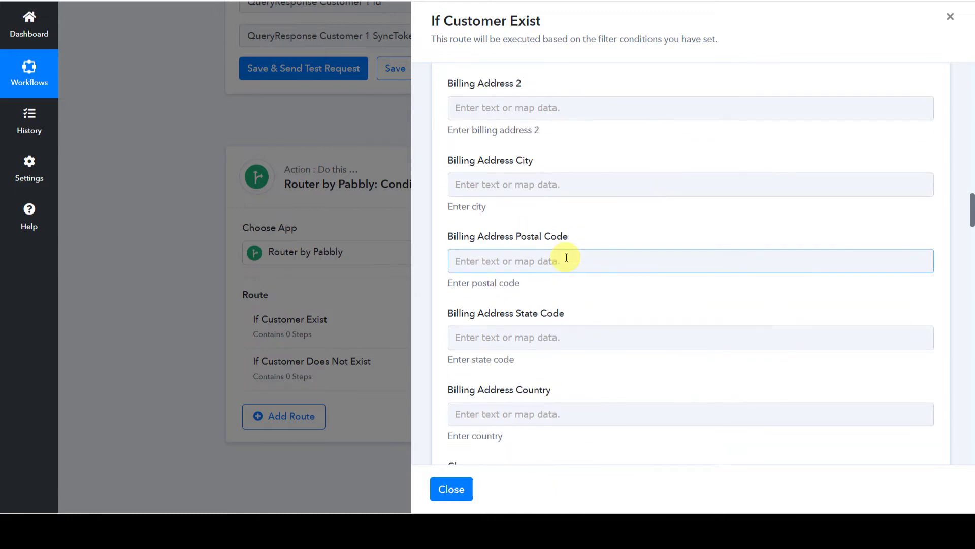
pyautogui.scroll(-5, 545, 267)
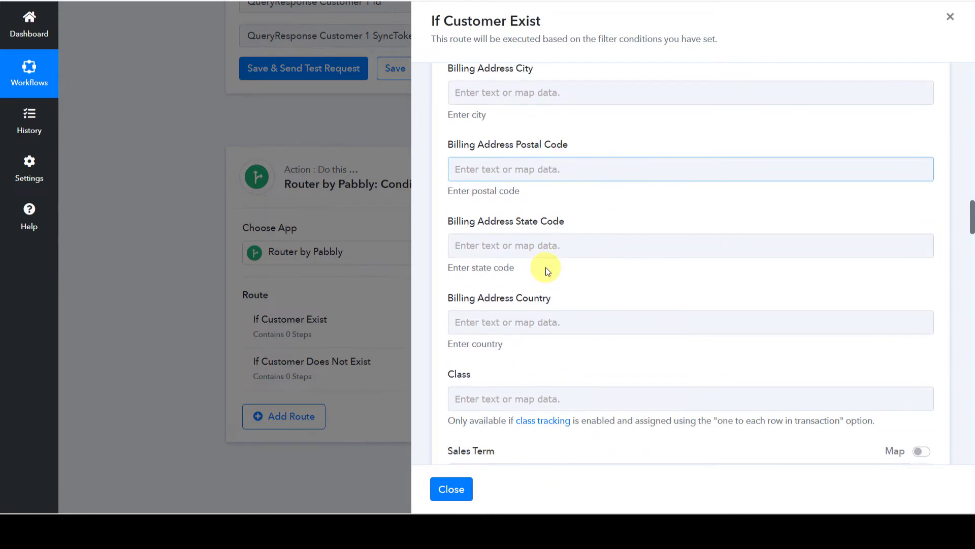
pyautogui.scroll(-2, 546, 267)
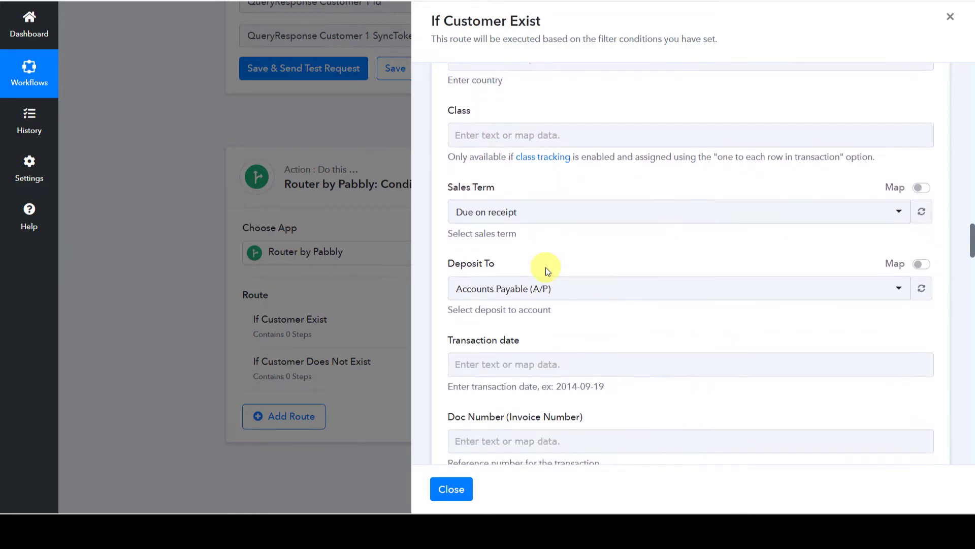
pyautogui.click(524, 213)
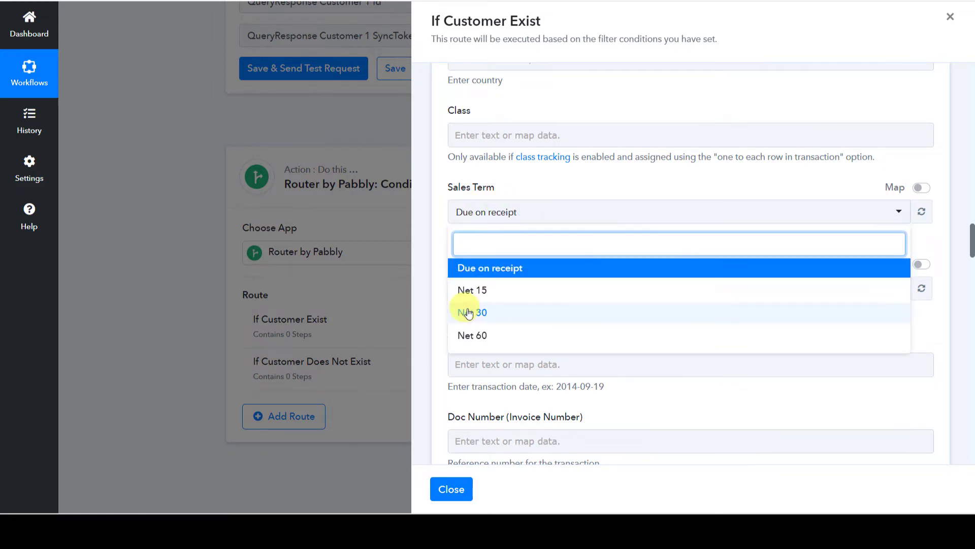
pyautogui.click(525, 275)
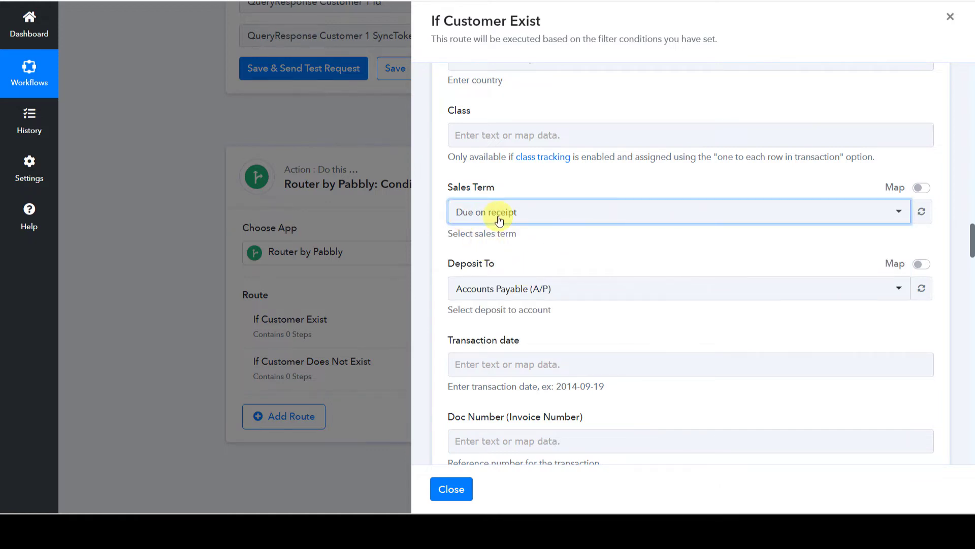
# Set the invoice's Deposit To account to Social media.
pyautogui.scroll(-2, 500, 216)
pyautogui.click(511, 190)
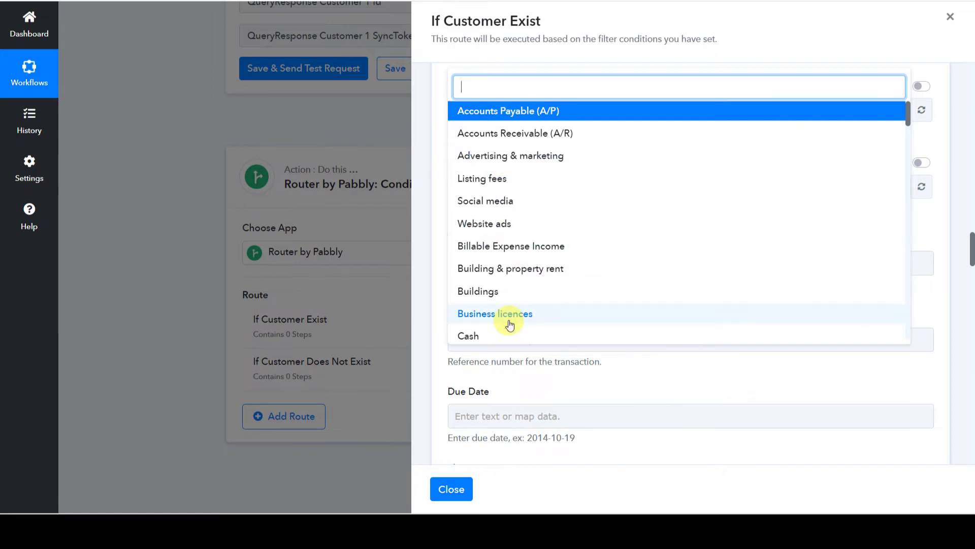
pyautogui.click(483, 201)
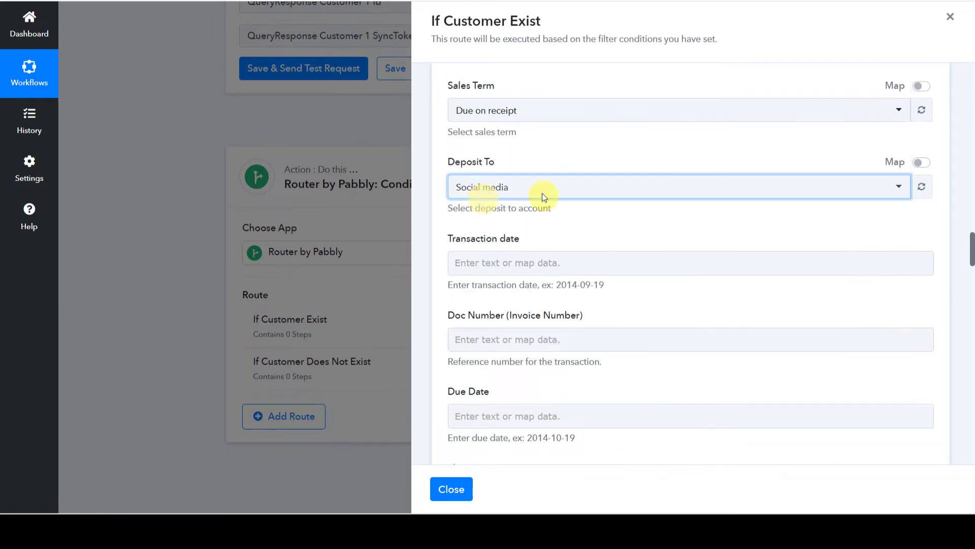
pyautogui.scroll(-4, 563, 253)
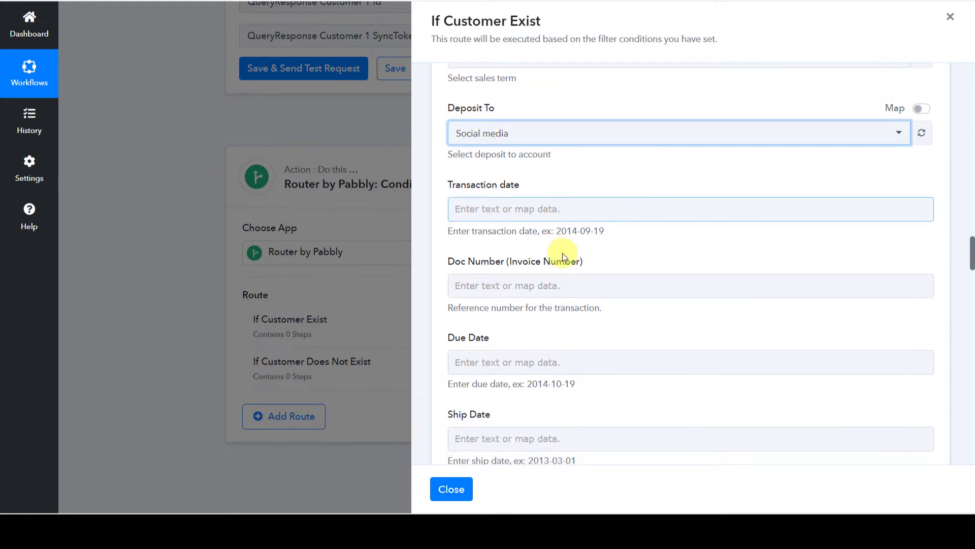
pyautogui.click(490, 137)
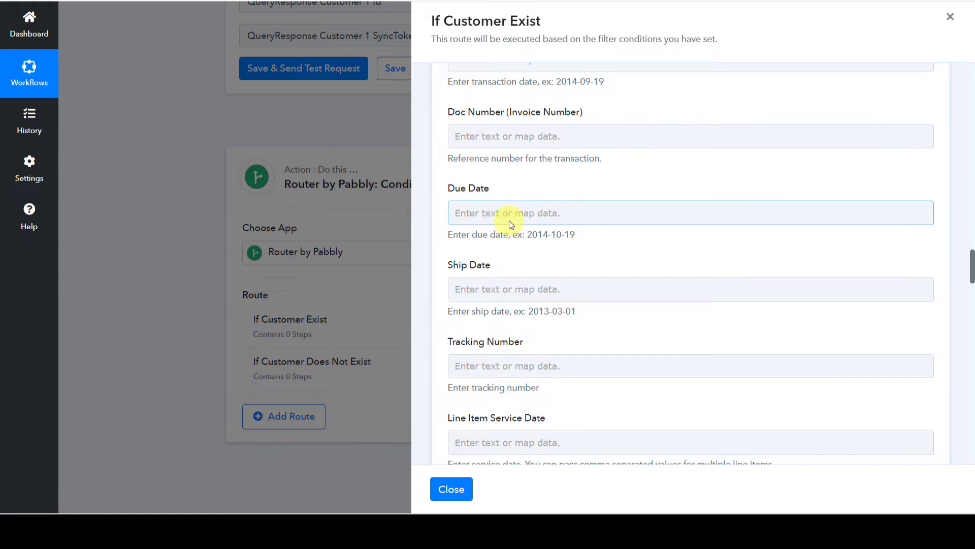
pyautogui.scroll(-4, 509, 220)
pyautogui.scroll(-4, 509, 220)
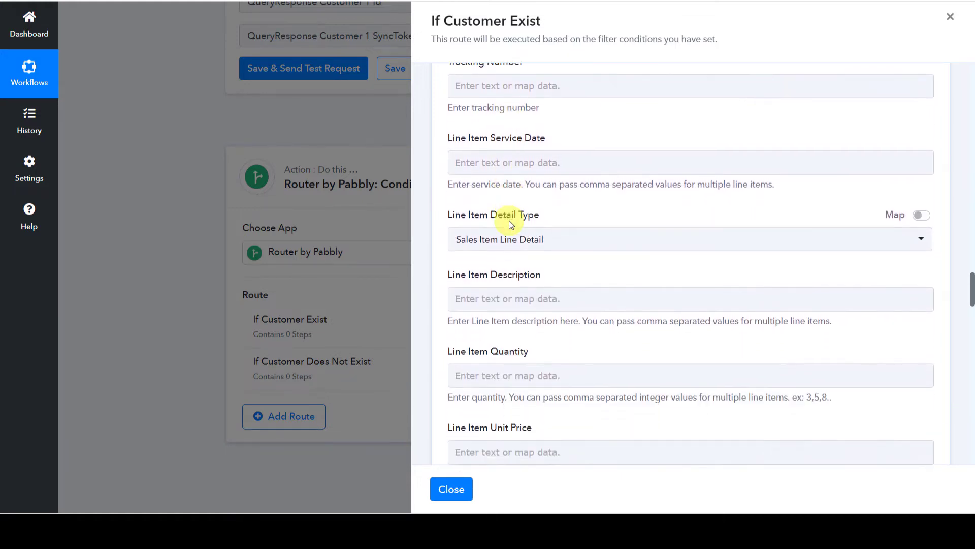
pyautogui.click(478, 174)
pyautogui.click(477, 175)
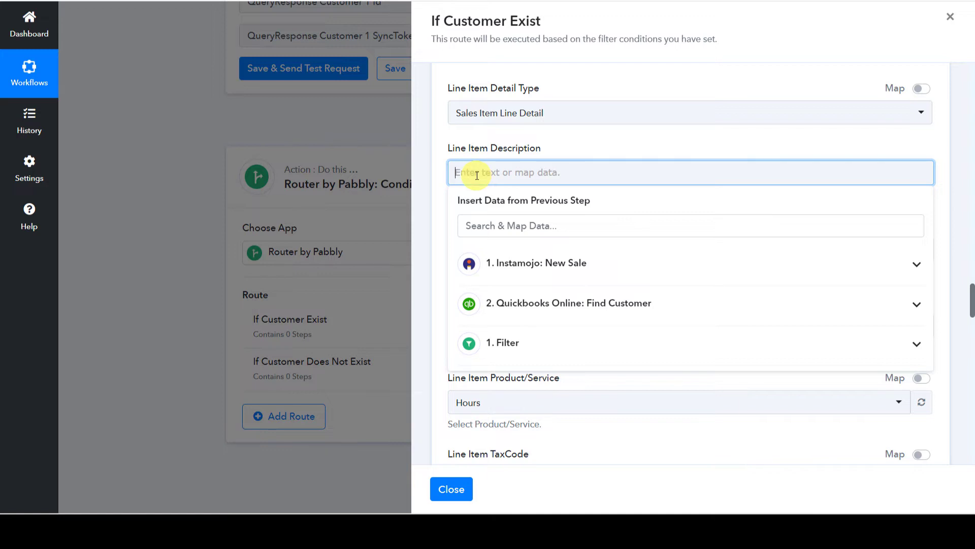
# Map Instamojo's Purpose into the line item description and Quantity into the line item quantity.
pyautogui.click(527, 275)
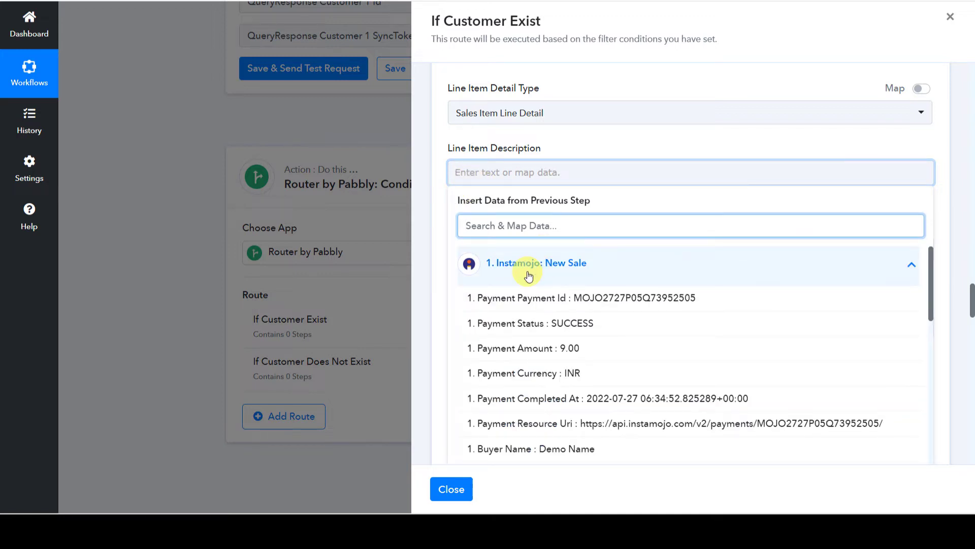
pyautogui.write('pro')
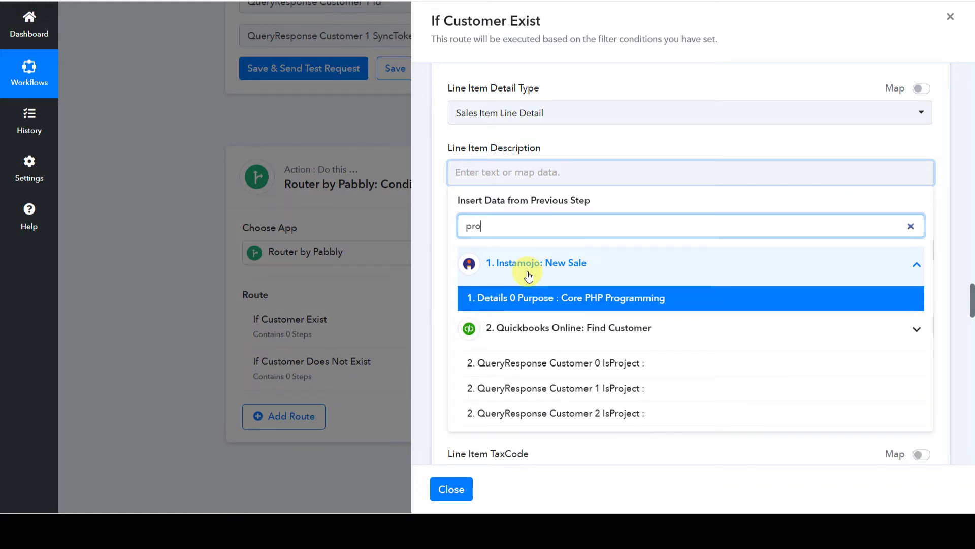
pyautogui.click(536, 300)
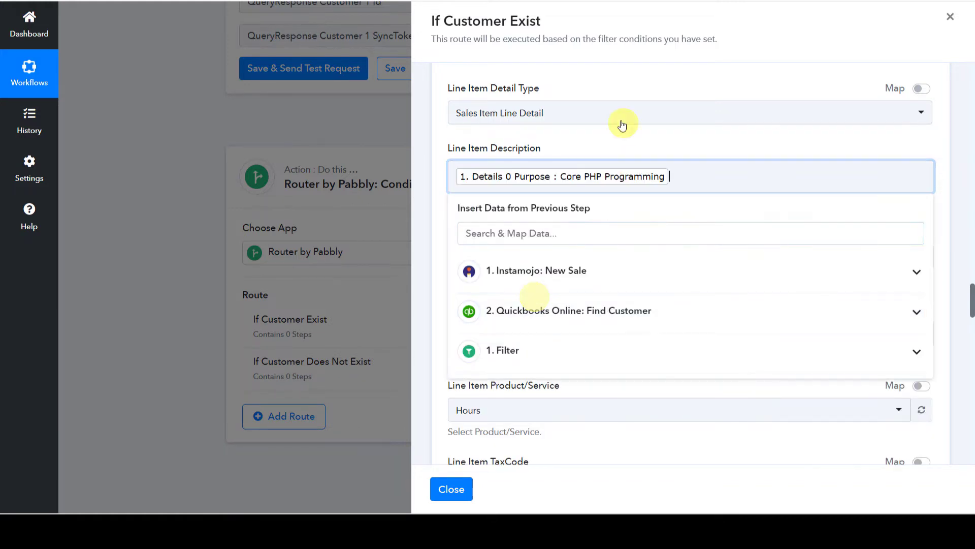
pyautogui.click(587, 134)
pyautogui.click(540, 249)
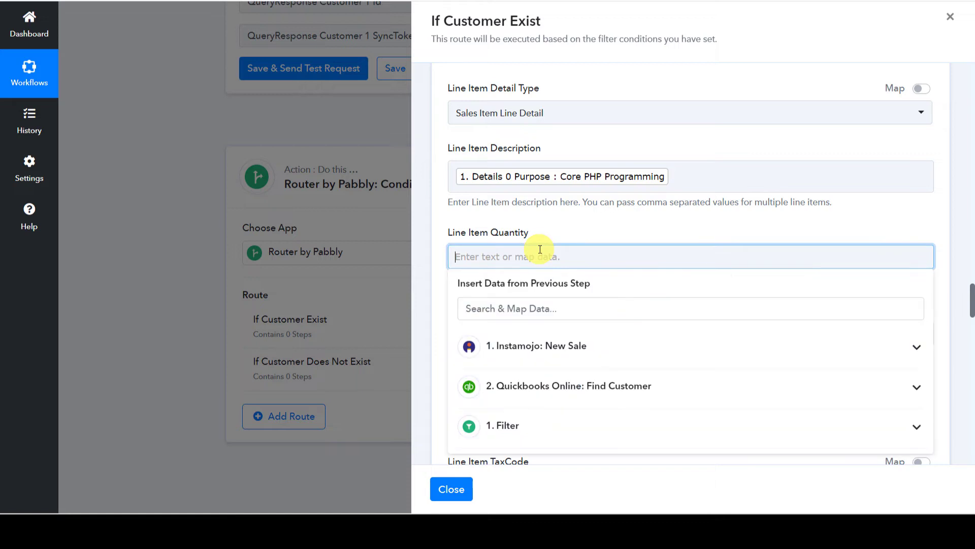
pyautogui.click(540, 251)
pyautogui.write('Qu')
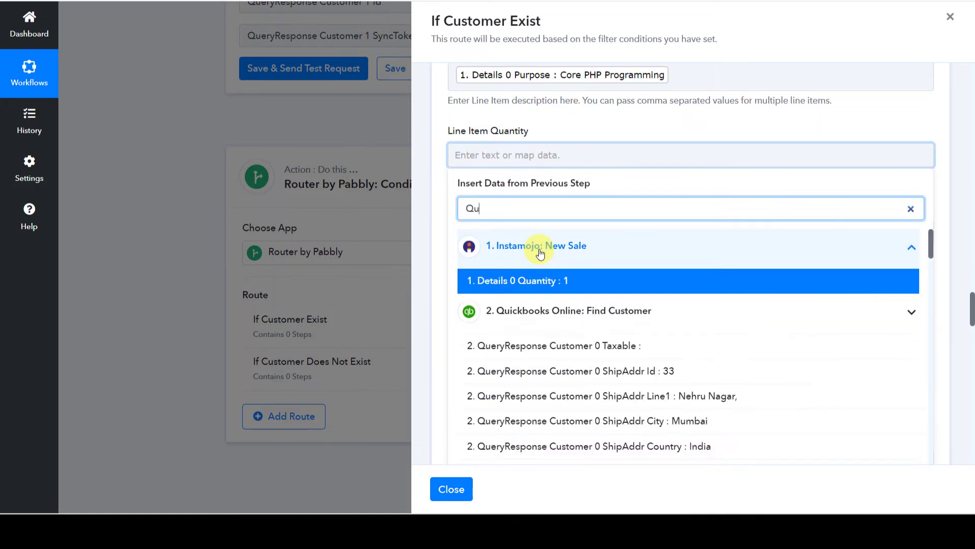
pyautogui.click(533, 279)
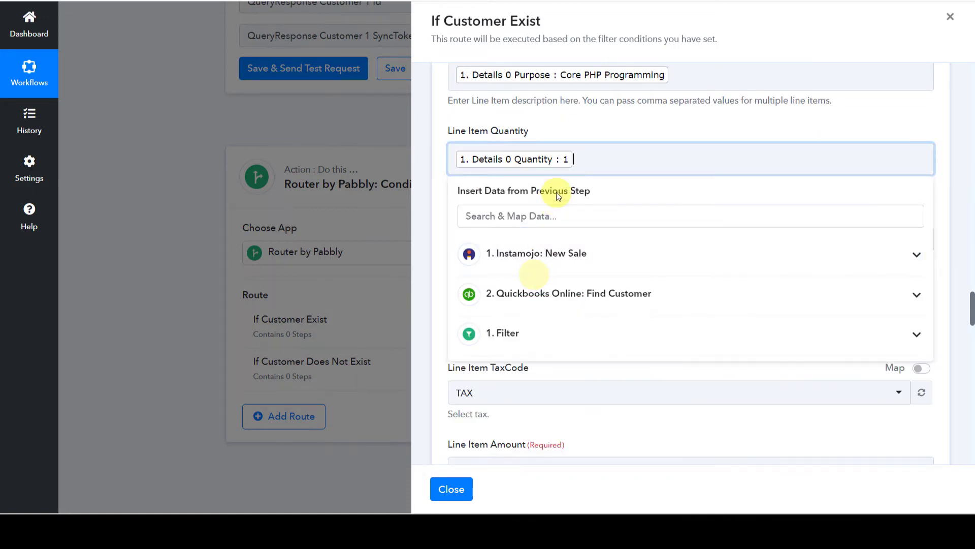
pyautogui.click(564, 178)
# Map Payment Amount into the line item unit price and set the product to Services.
pyautogui.click(481, 239)
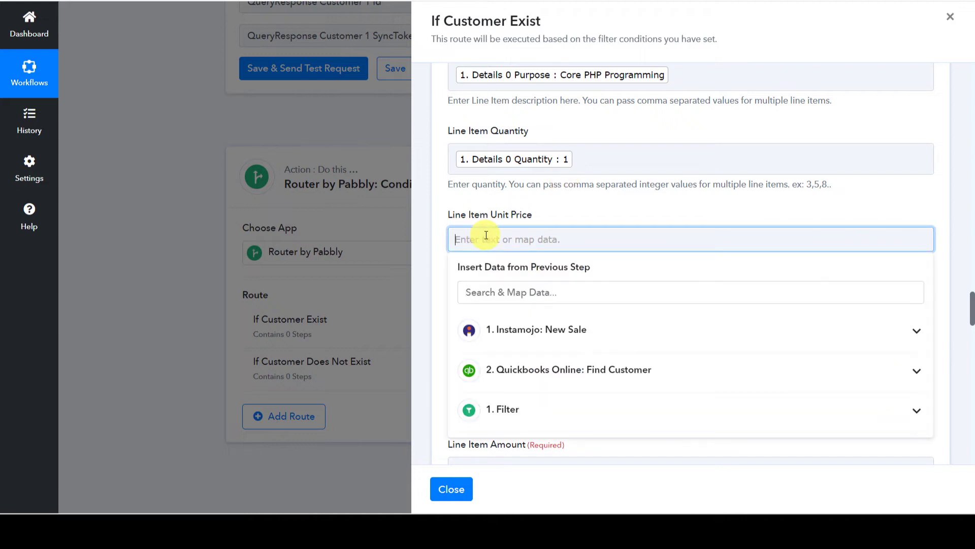
pyautogui.scroll(-1, 486, 235)
pyautogui.click(496, 279)
pyautogui.write('9')
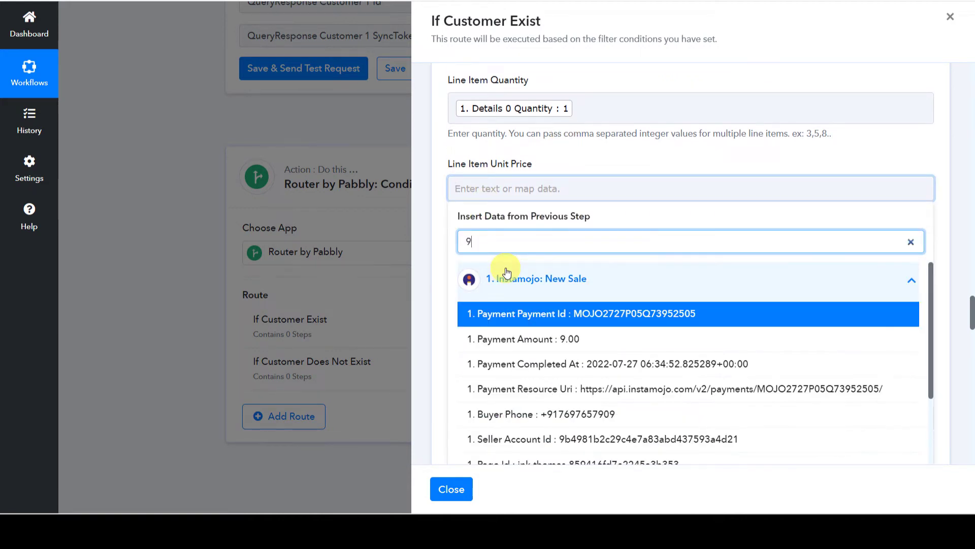
pyautogui.click(518, 338)
pyautogui.click(602, 162)
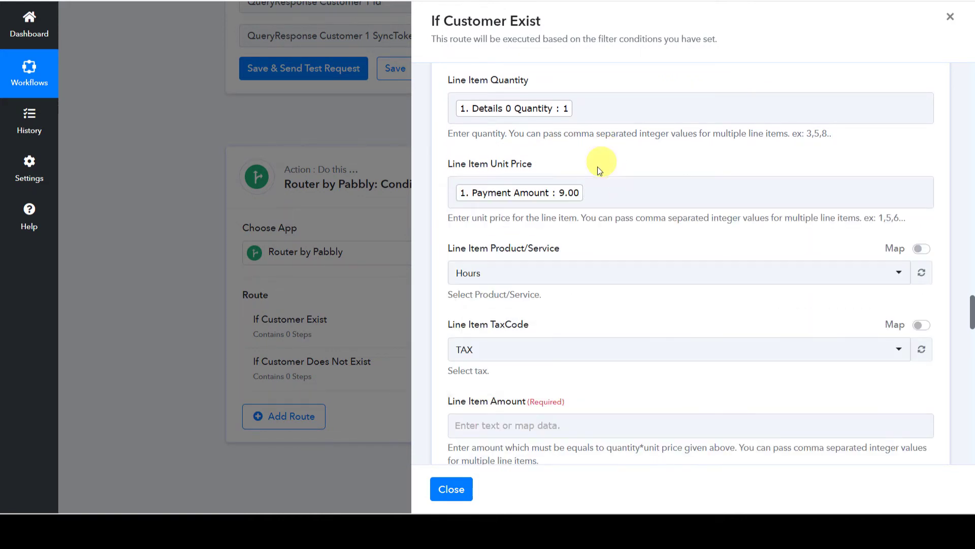
pyautogui.scroll(-1, 585, 217)
pyautogui.scroll(-1, 585, 217)
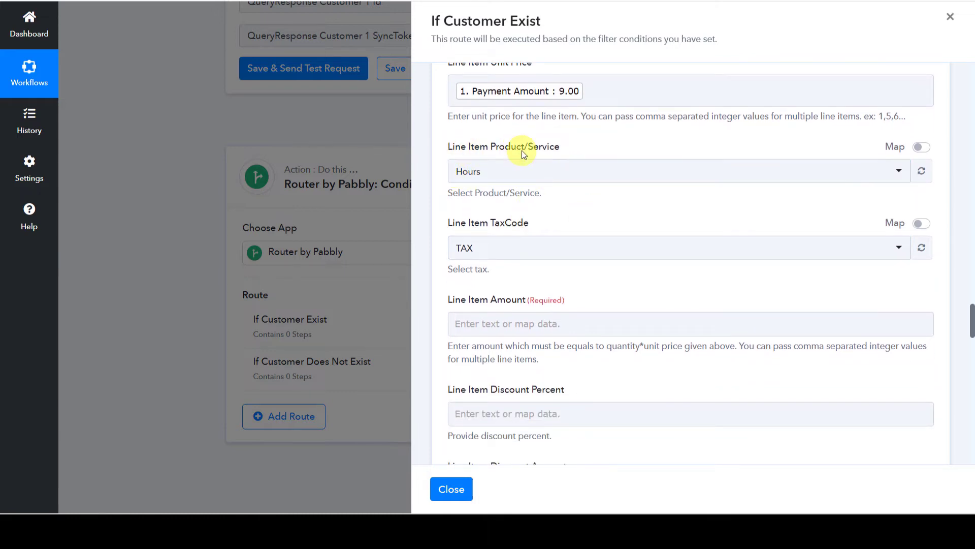
pyautogui.click(520, 172)
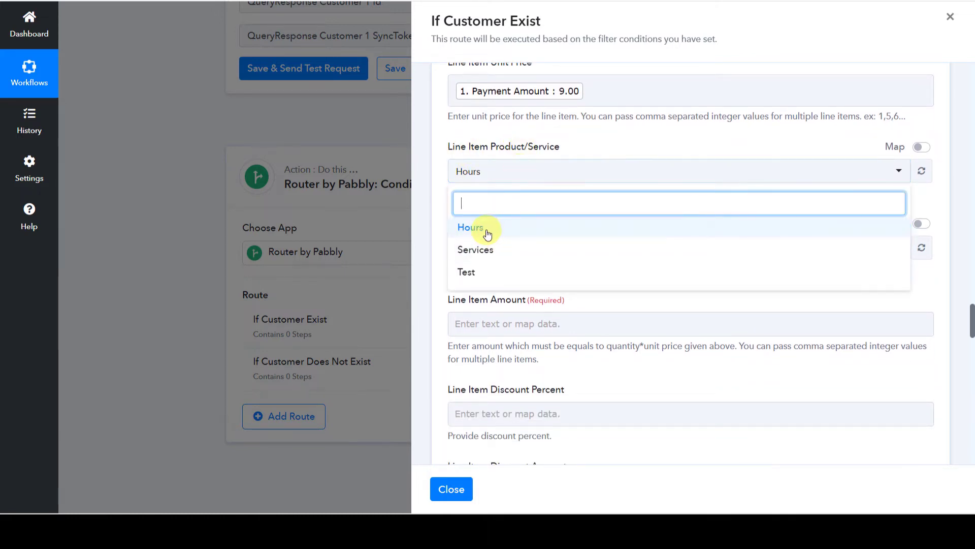
pyautogui.click(487, 250)
pyautogui.click(539, 138)
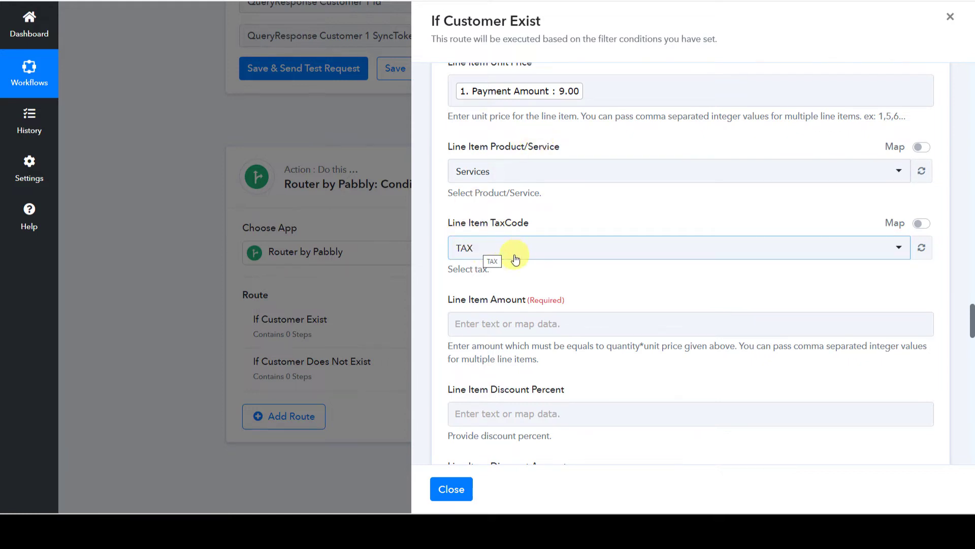
# Map Payment Amount (9.00) into the line item amount and send a test request.
pyautogui.scroll(-3, 515, 259)
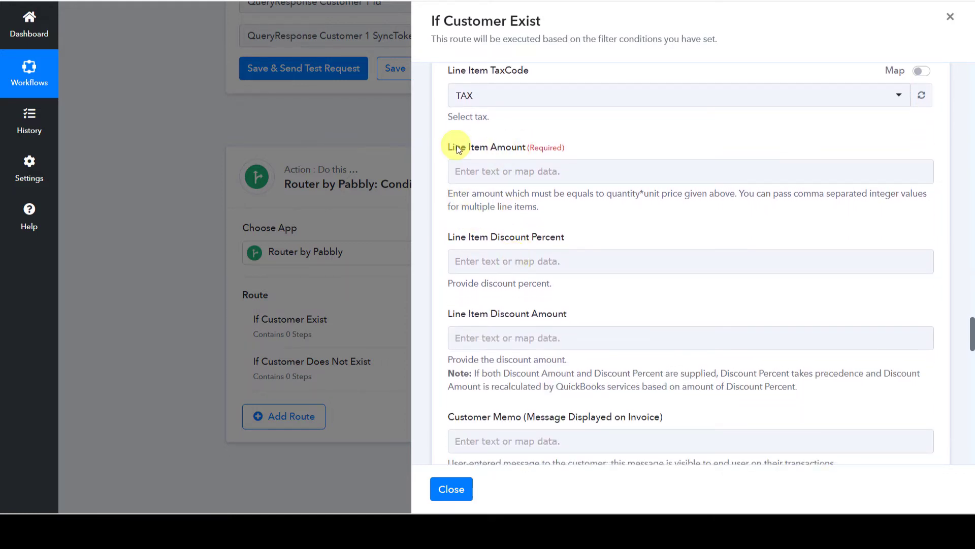
pyautogui.click(473, 171)
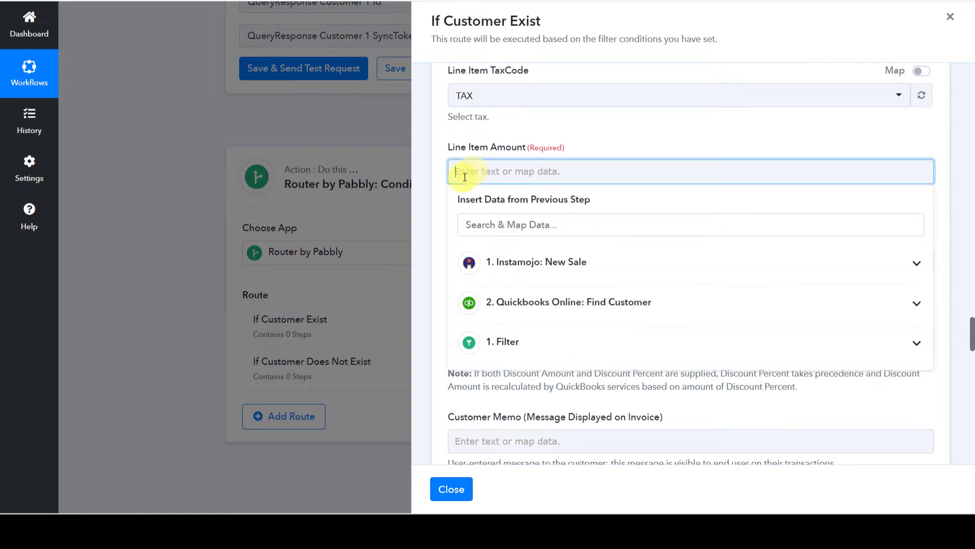
pyautogui.click(494, 261)
pyautogui.click(516, 350)
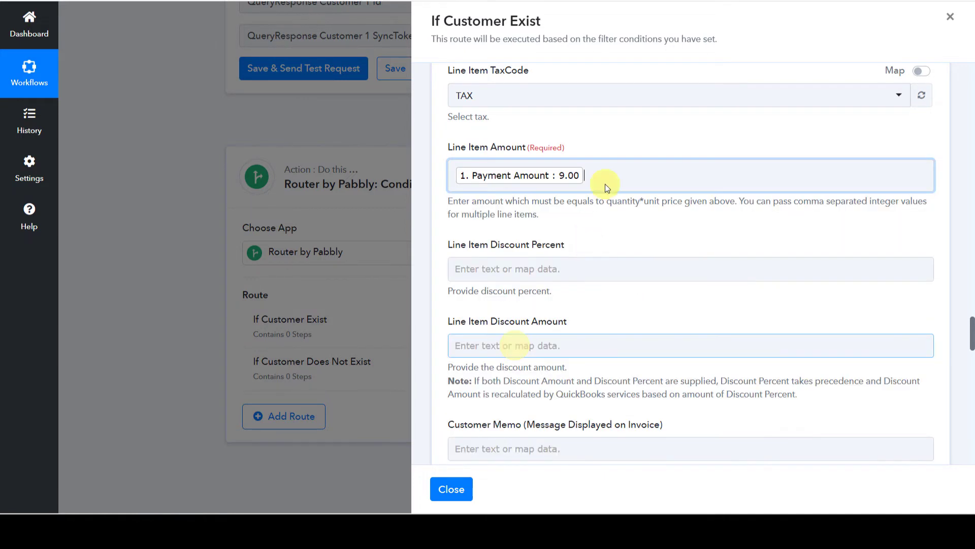
pyautogui.scroll(-1, 575, 142)
pyautogui.click(552, 217)
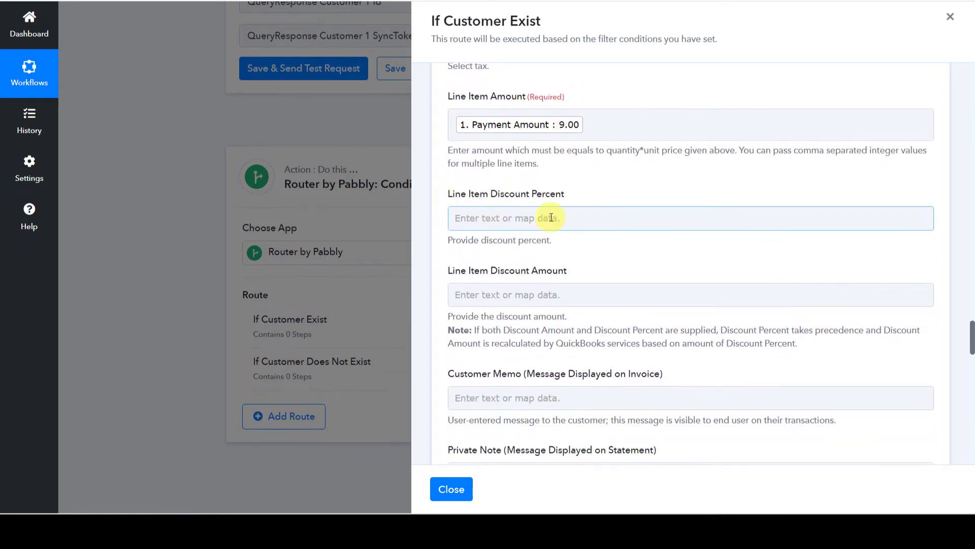
pyautogui.click(522, 295)
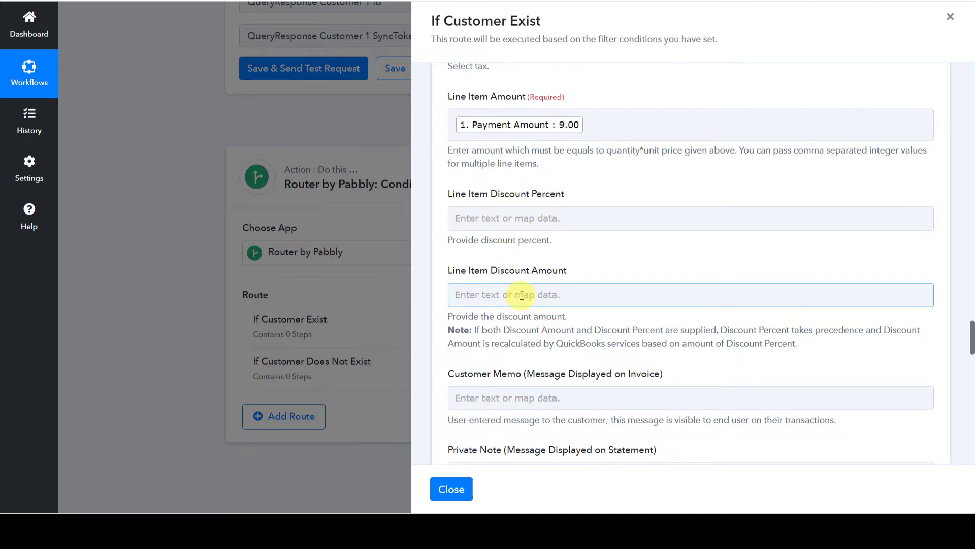
pyautogui.scroll(-5, 516, 318)
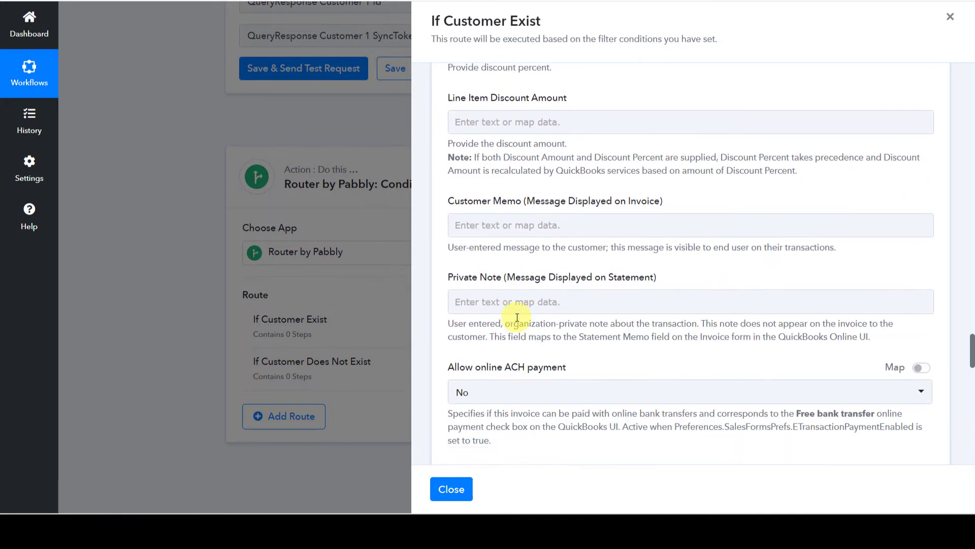
pyautogui.scroll(-8, 516, 317)
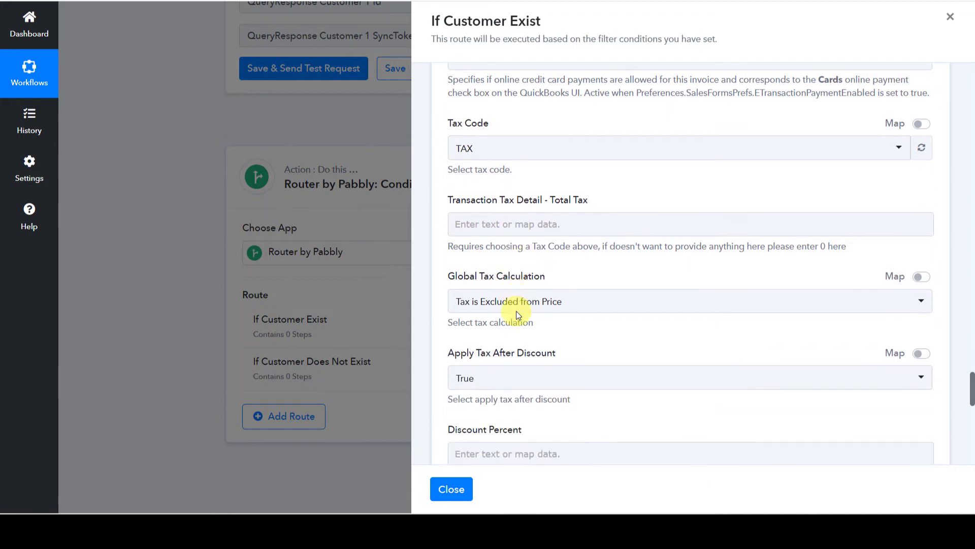
pyautogui.scroll(-6, 516, 311)
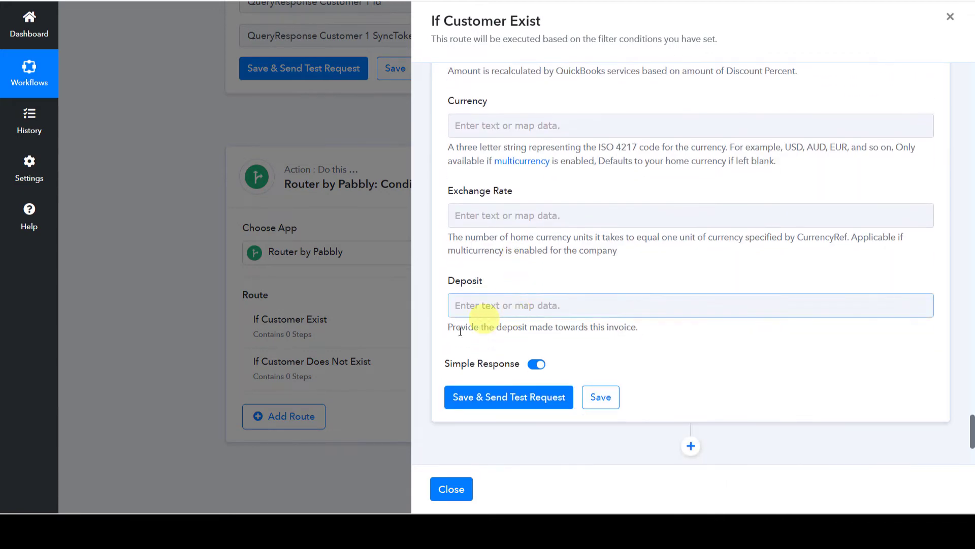
pyautogui.click(493, 396)
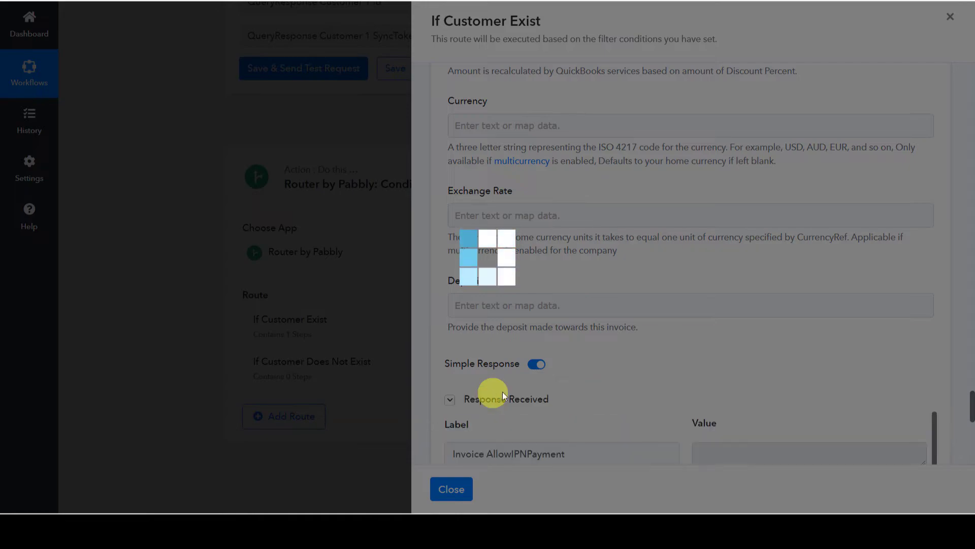
# Select the returned invoice Id 133 in the test response, then switch to the QuickBooks tab.
pyautogui.scroll(-5, 653, 359)
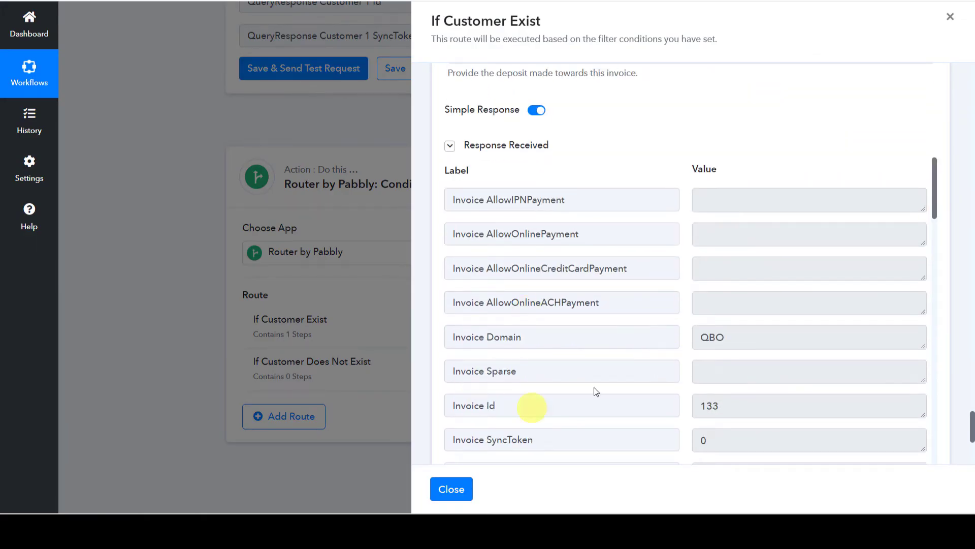
pyautogui.scroll(-1, 562, 358)
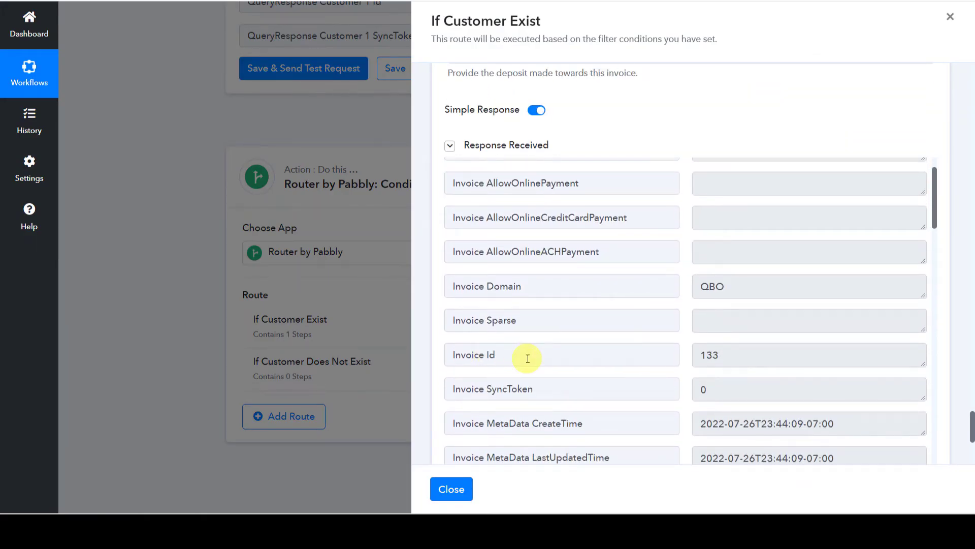
pyautogui.doubleClick(752, 358)
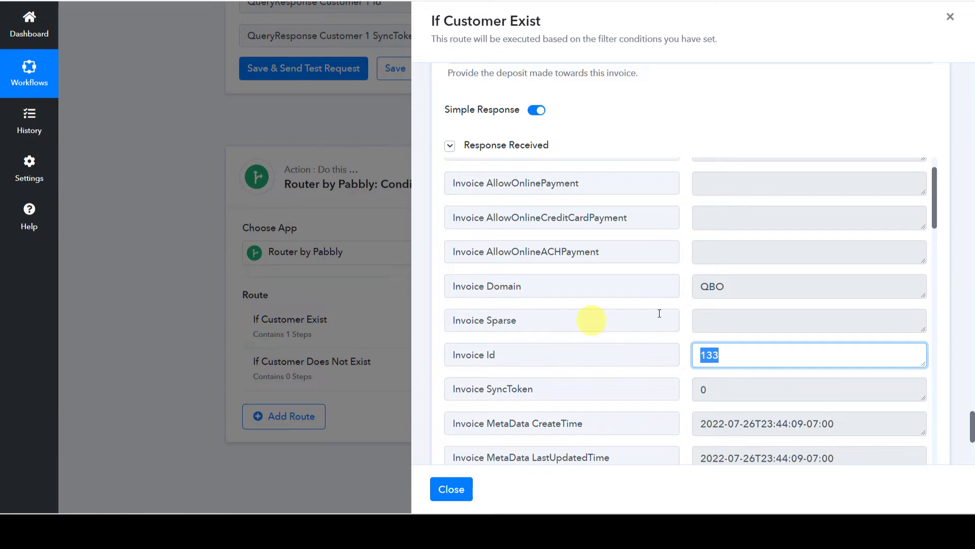
pyautogui.hotkey('ctrl', 'Tab')
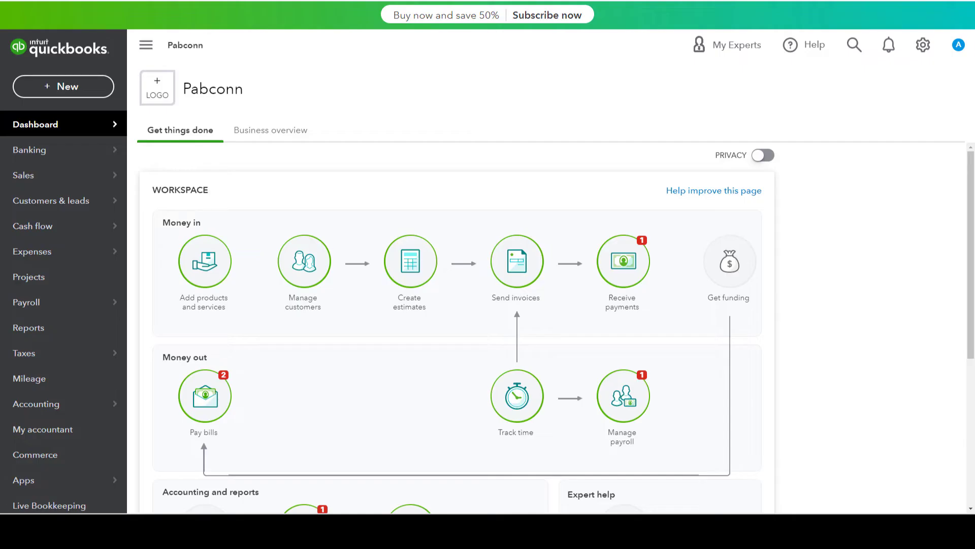
# Open the Demo $9.00 invoice under Sales > Invoices and check its Core PHP Programming line.
pyautogui.moveTo(39, 176)
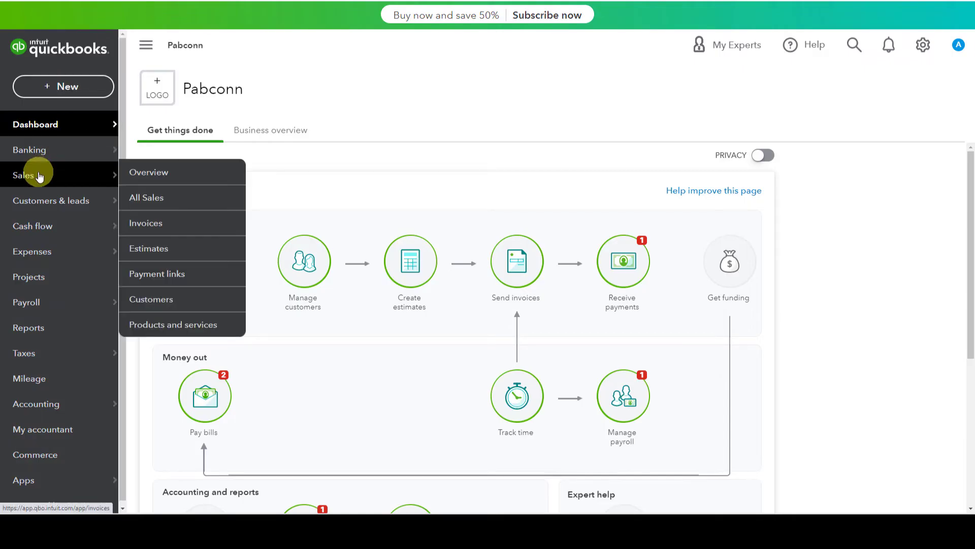
pyautogui.click(158, 223)
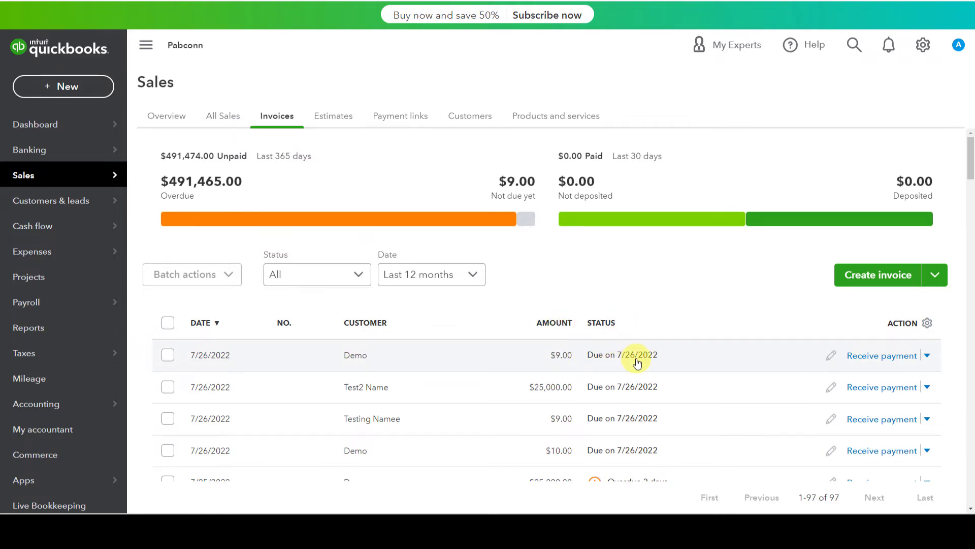
pyautogui.click(258, 360)
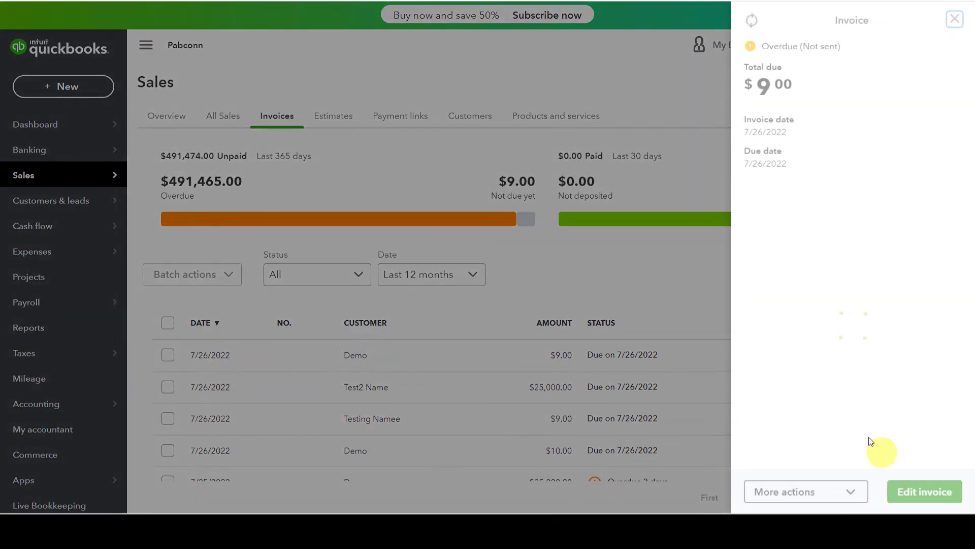
pyautogui.click(920, 491)
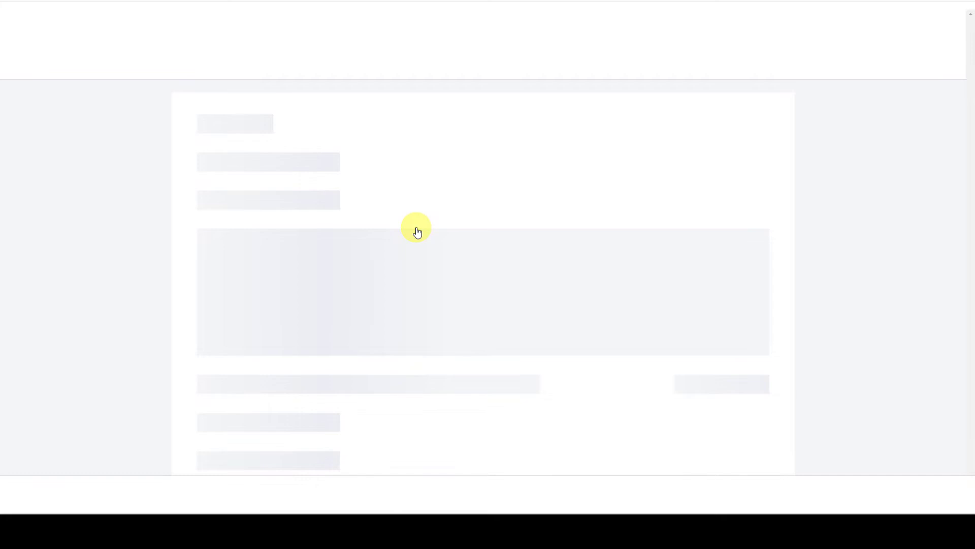
pyautogui.scroll(-3, 381, 227)
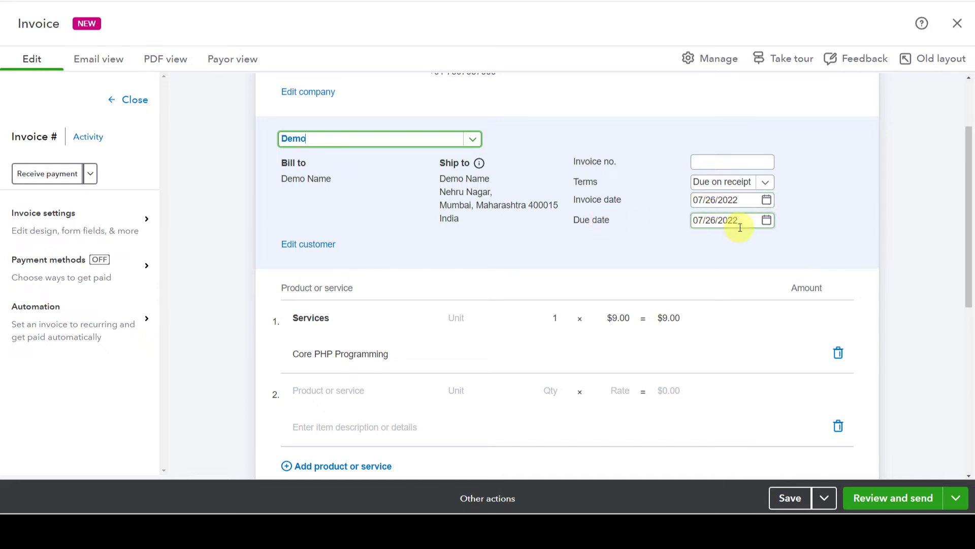
pyautogui.scroll(-2, 270, 239)
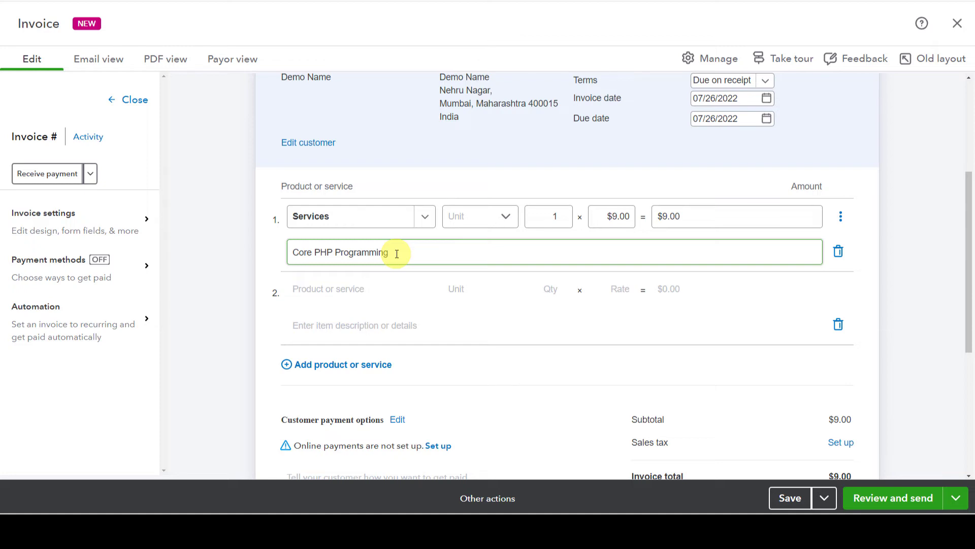
pyautogui.click(705, 221)
pyautogui.scroll(-5, 705, 221)
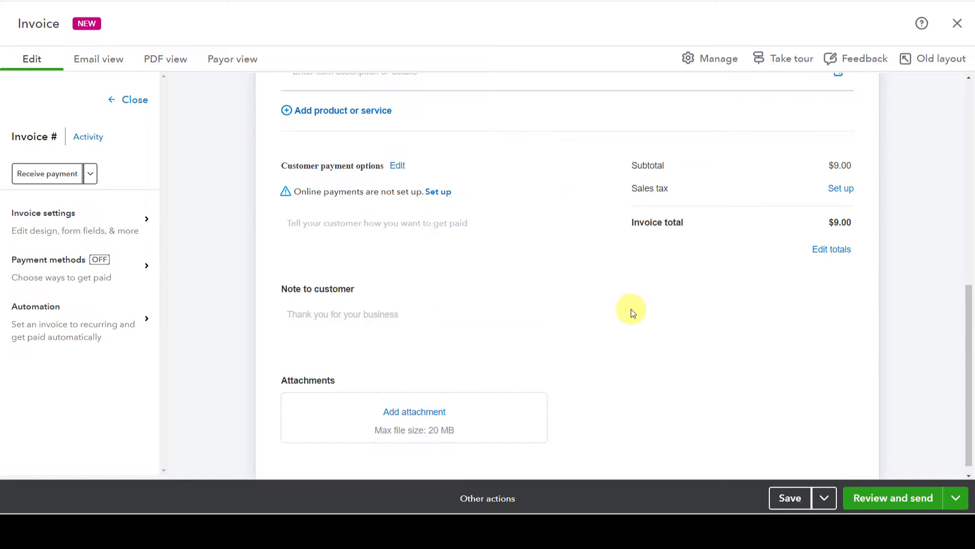
pyautogui.scroll(2, 631, 309)
pyautogui.scroll(2, 631, 309)
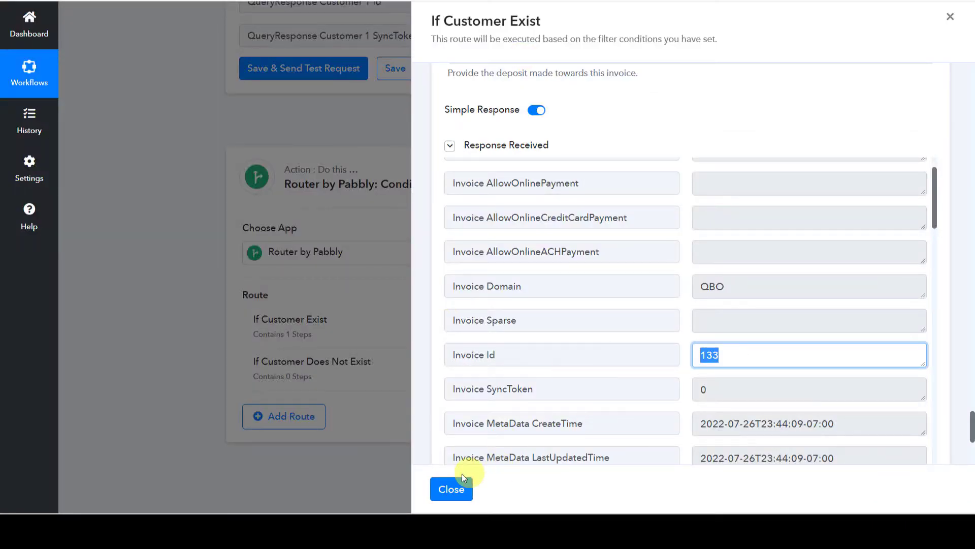
# Set the If Customer Does Not Exist filter to Customer 0 Id Does not exist.
pyautogui.click(450, 489)
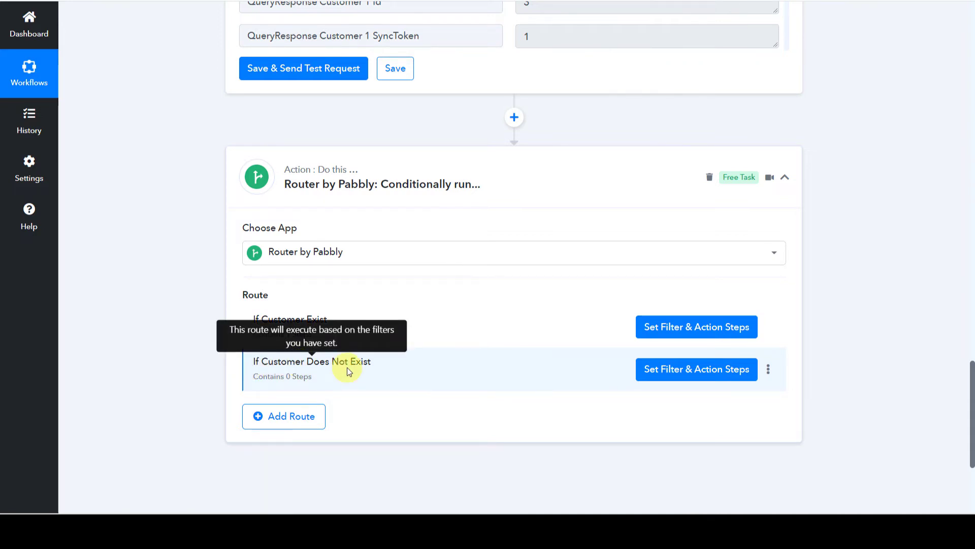
pyautogui.click(649, 375)
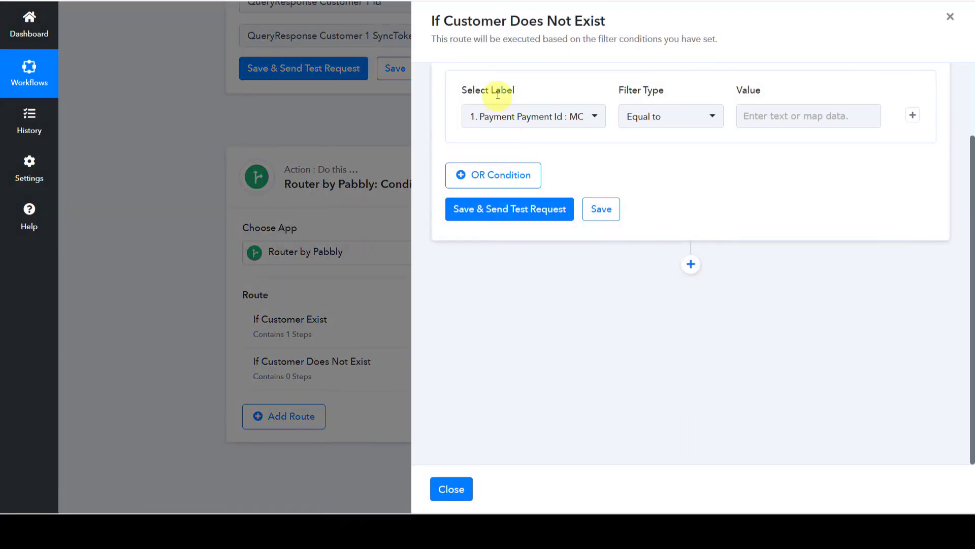
pyautogui.click(496, 118)
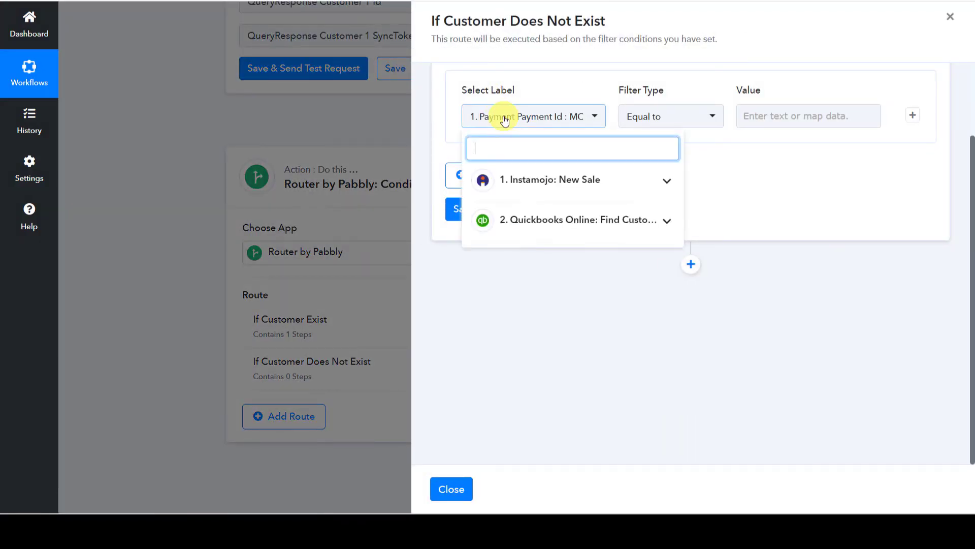
pyautogui.click(526, 216)
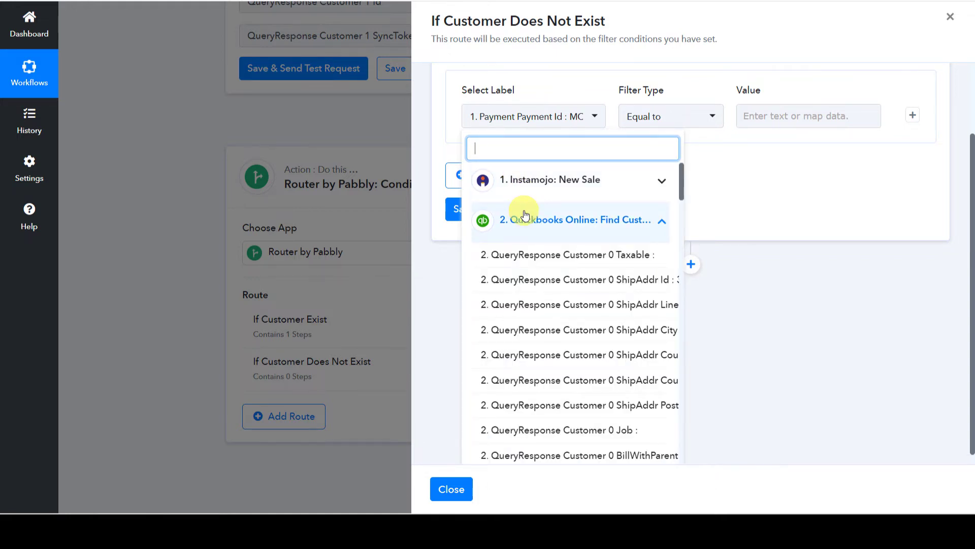
pyautogui.scroll(-7, 528, 270)
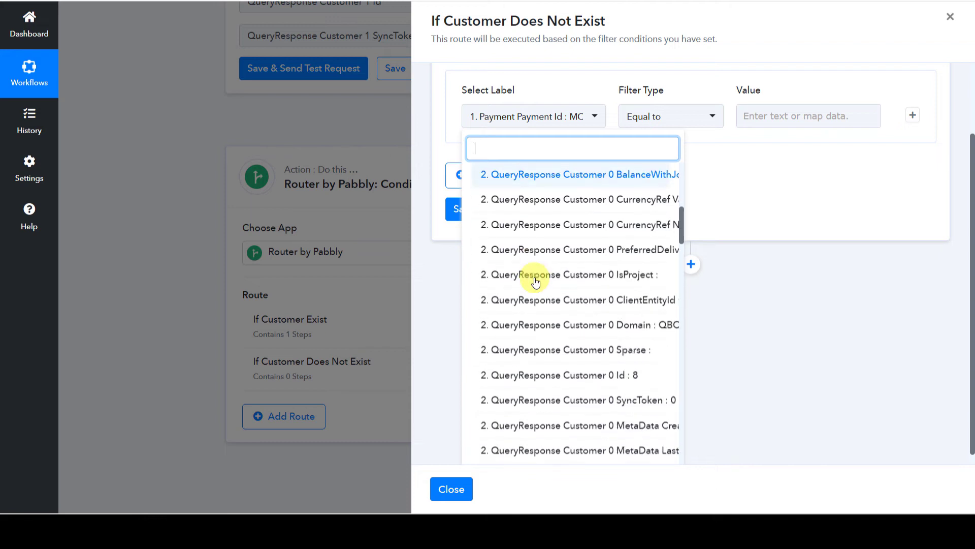
pyautogui.click(530, 376)
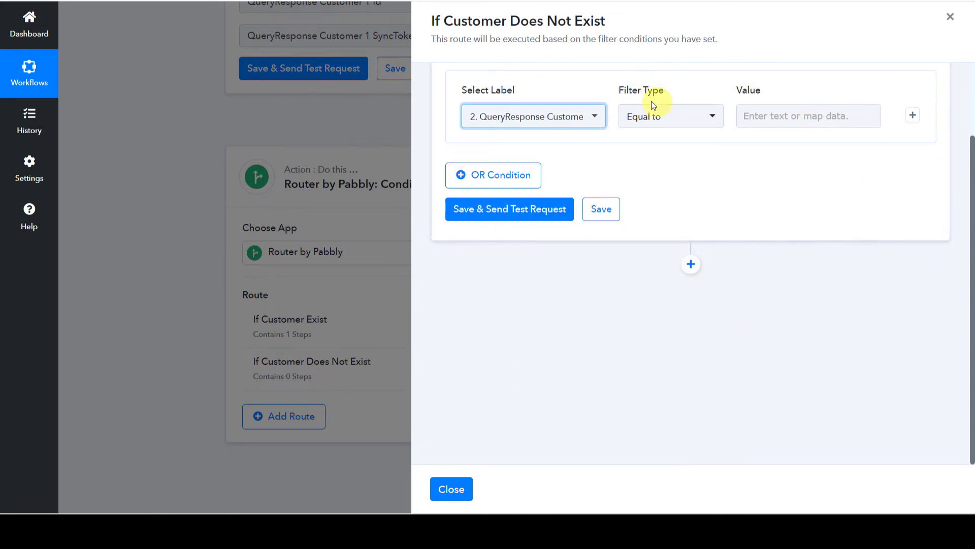
pyautogui.click(655, 119)
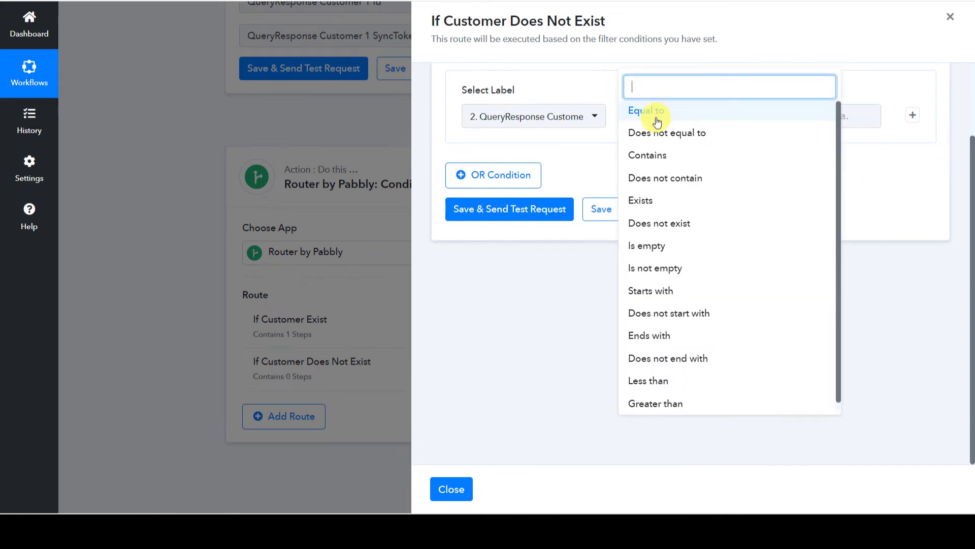
pyautogui.click(657, 228)
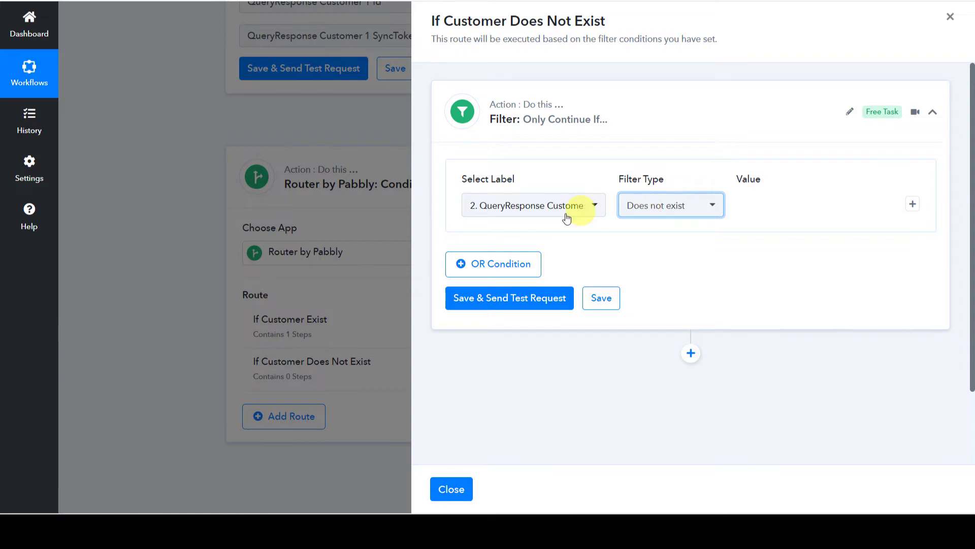
# Test the filter (Condition is false), save it and close the route panel.
pyautogui.click(500, 304)
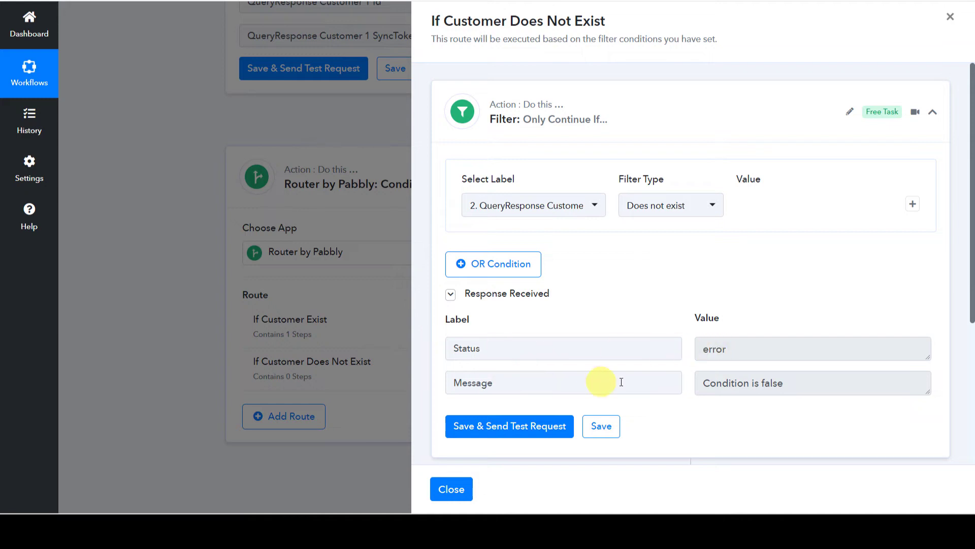
pyautogui.click(809, 384)
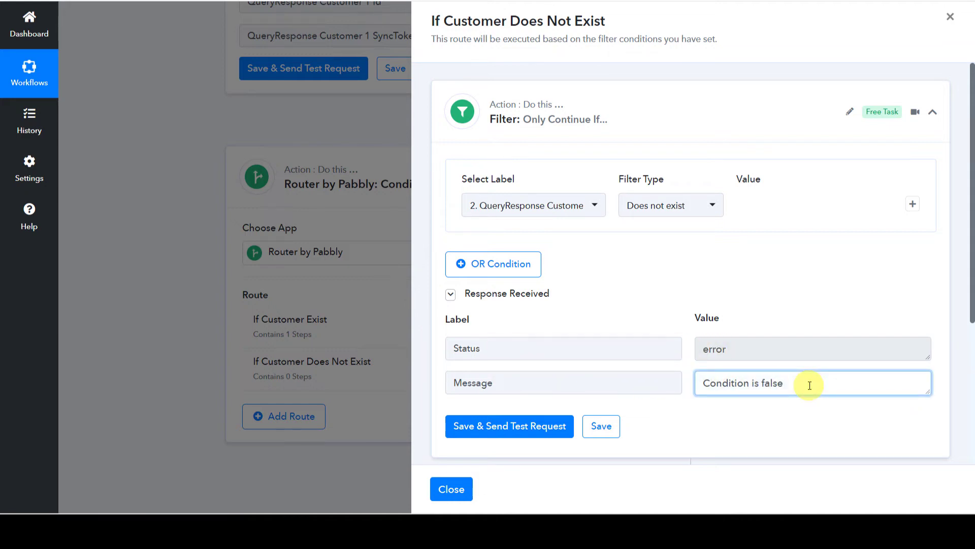
pyautogui.scroll(-1, 809, 385)
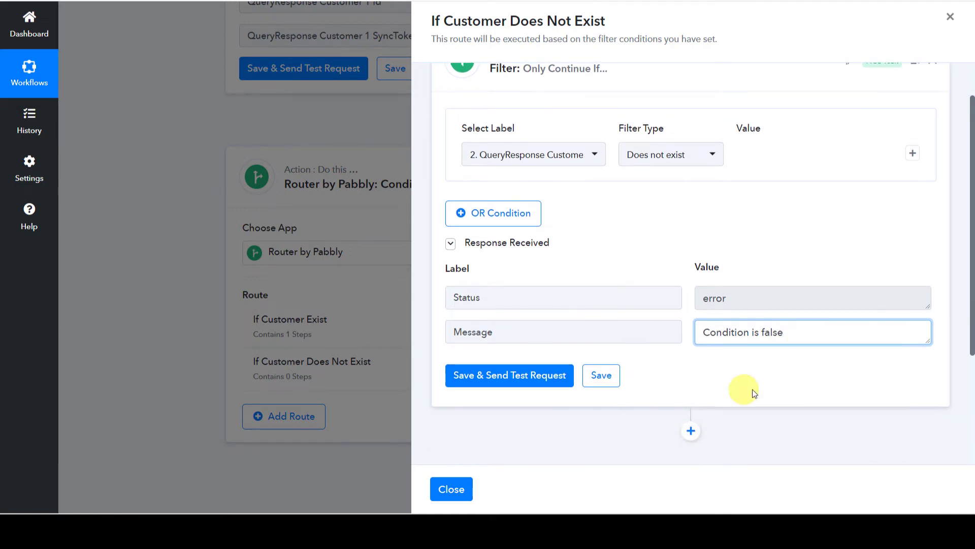
pyautogui.click(600, 377)
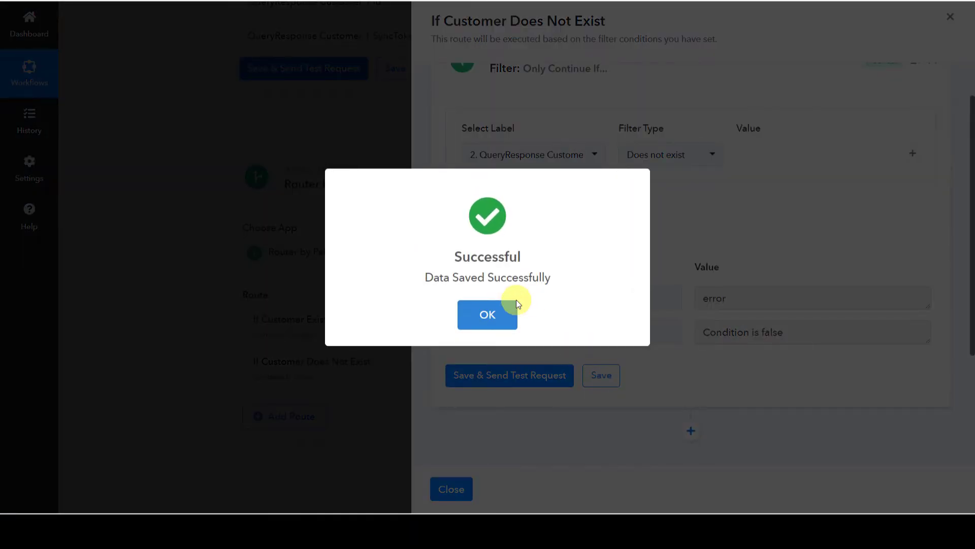
pyautogui.click(514, 306)
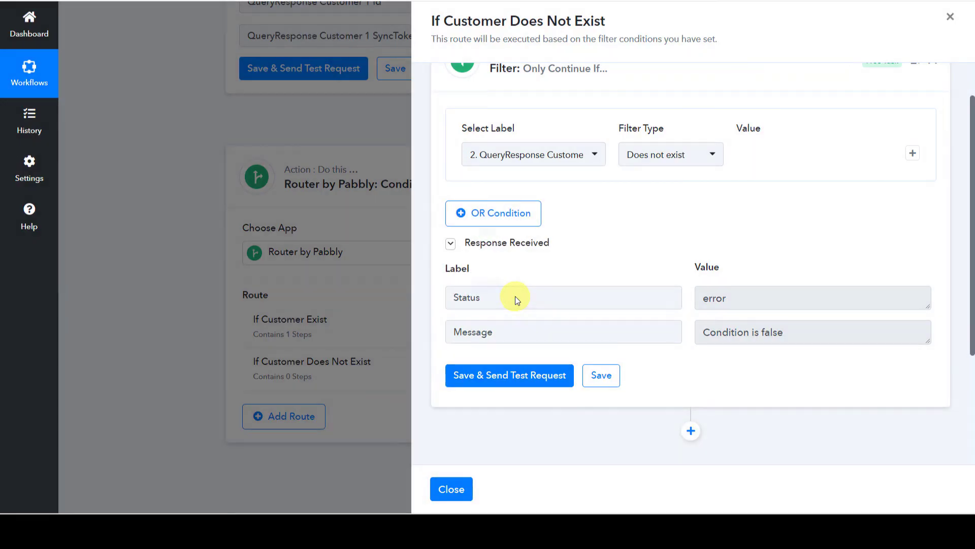
pyautogui.click(450, 493)
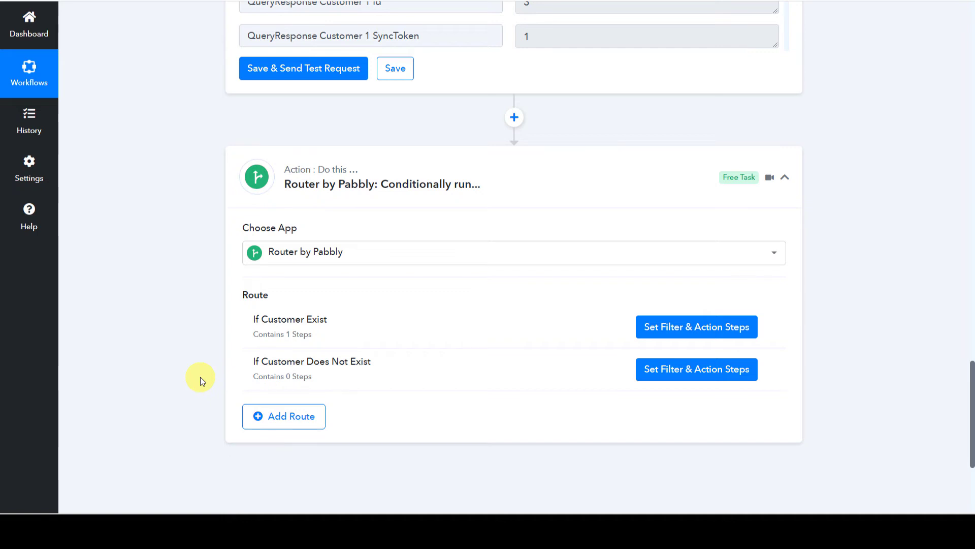
# Re-capture the Instamojo New Sale trigger's webhook response, confirming the new capture.
pyautogui.scroll(20, 180, 338)
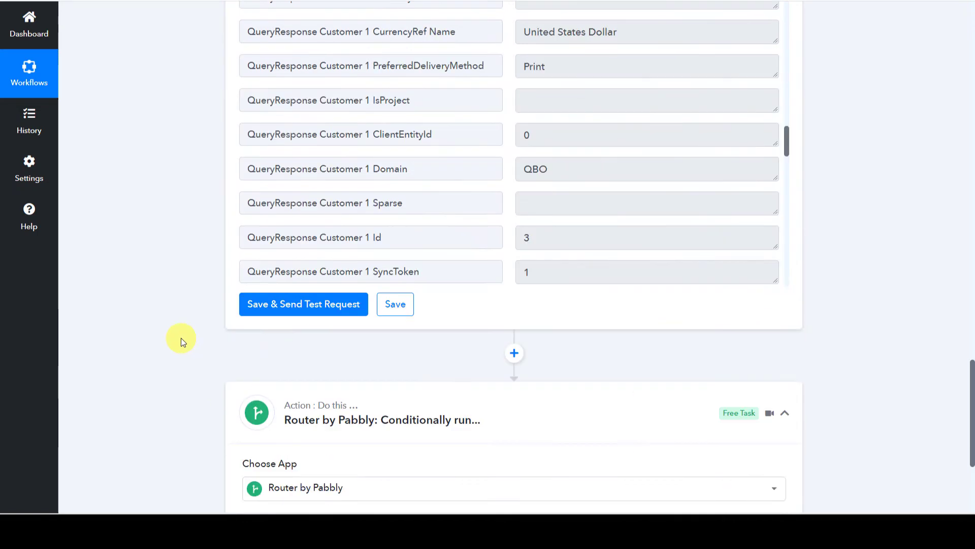
pyautogui.scroll(8, 181, 338)
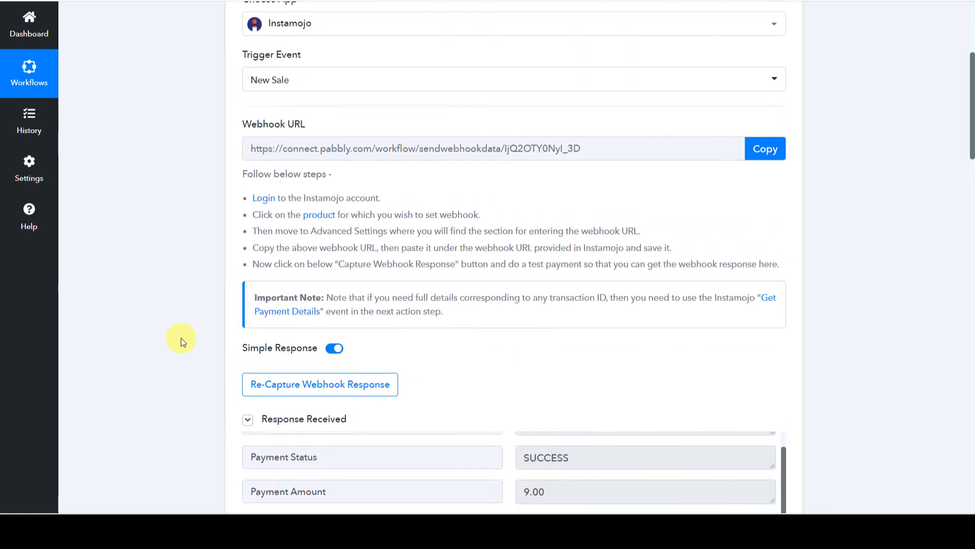
pyautogui.scroll(-4, 155, 325)
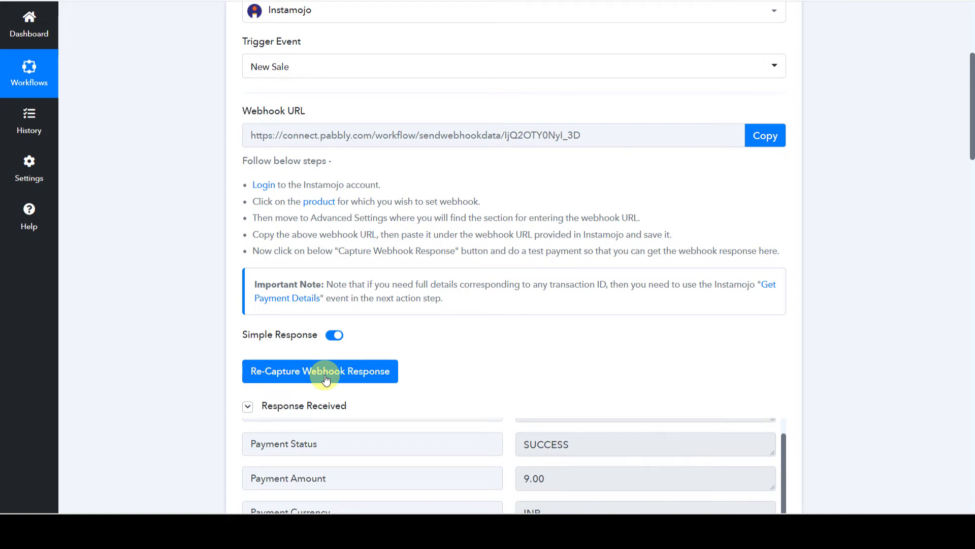
pyautogui.click(326, 380)
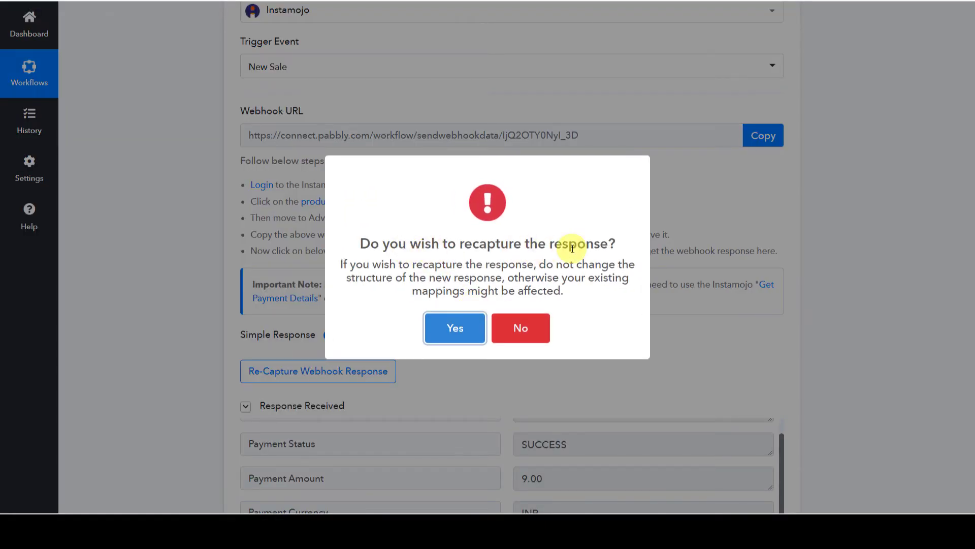
pyautogui.click(469, 336)
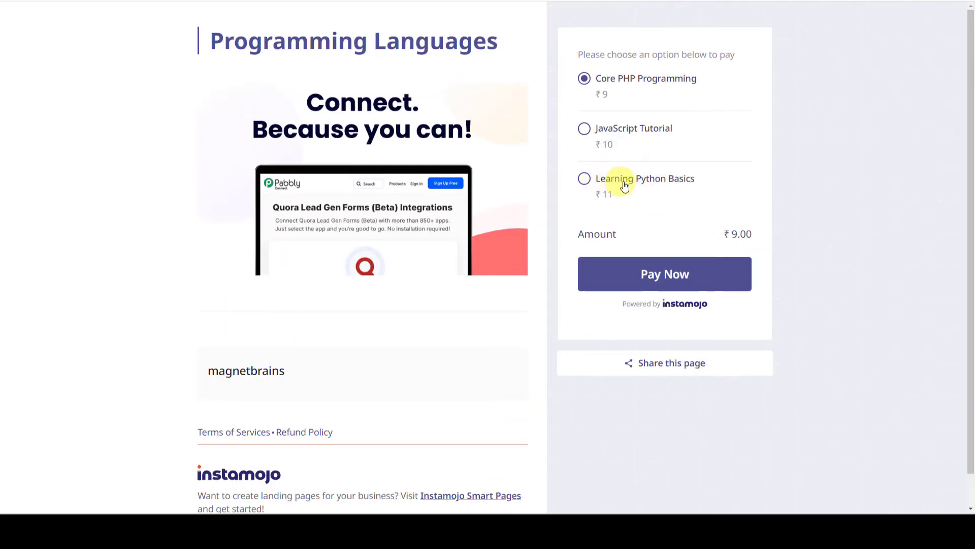
# Order the ₹11 Learning Python Basics course and pay, entering the buyer's name, e-mail and mobile number.
pyautogui.click(656, 186)
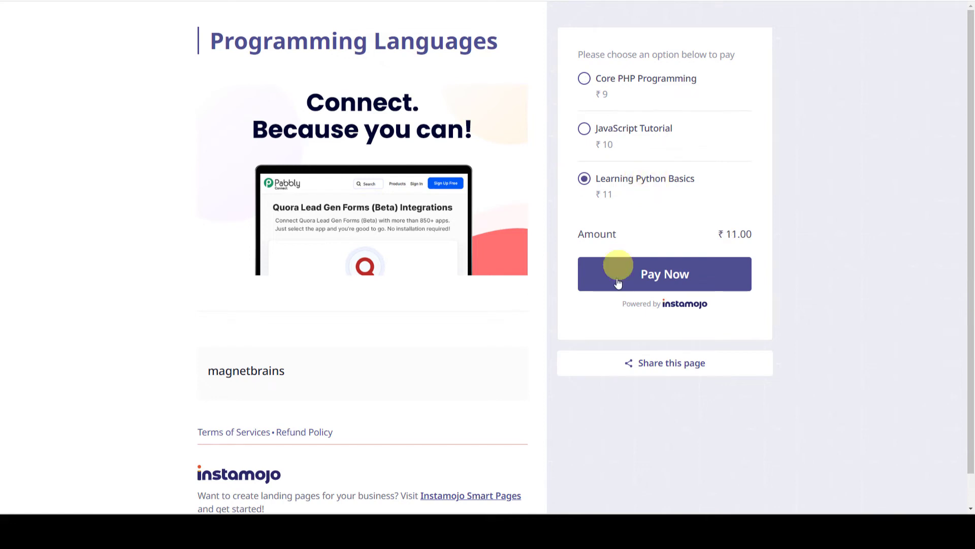
pyautogui.click(665, 275)
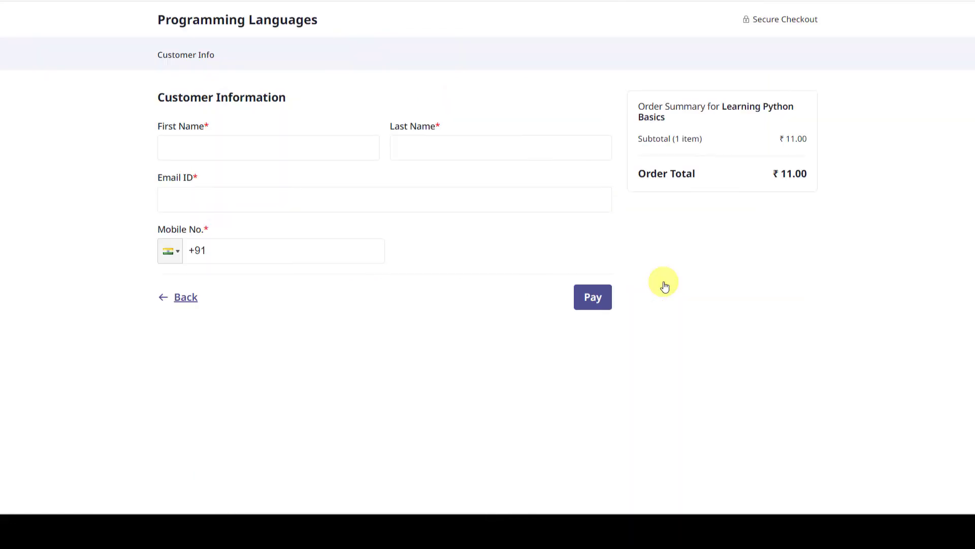
pyautogui.click(219, 148)
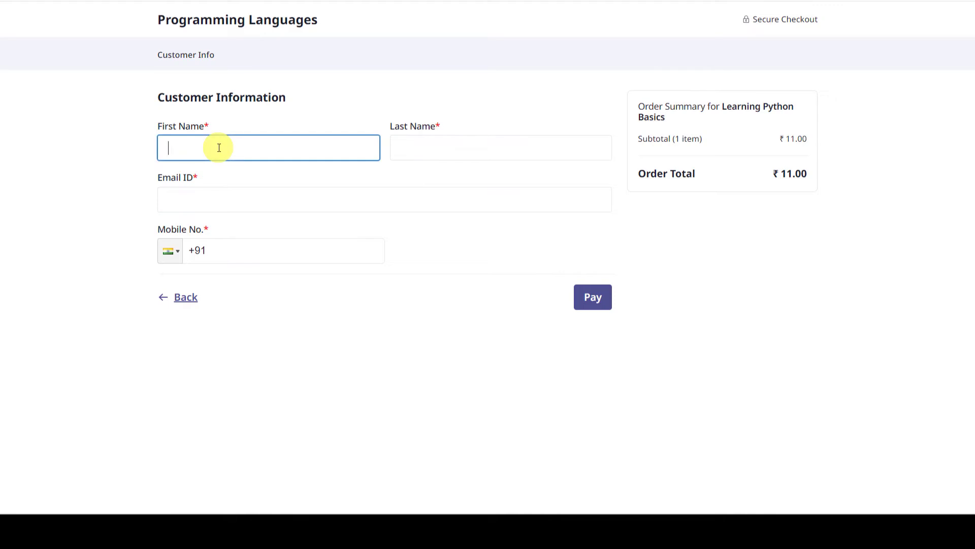
pyautogui.write('Ada')
pyautogui.press('Tab')
pyautogui.write('Name')
pyautogui.press('Tab')
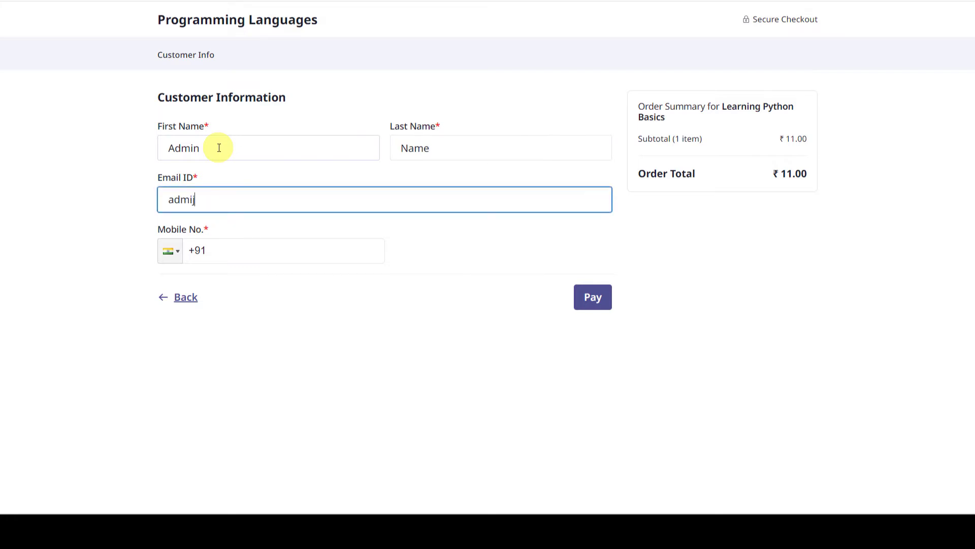
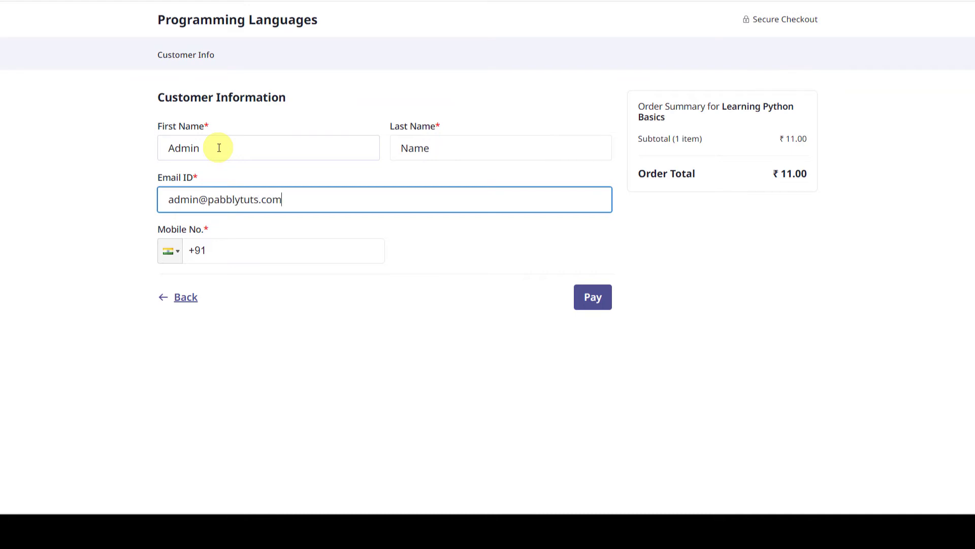
pyautogui.click(298, 257)
pyautogui.hotkey('ctrl', 'v')
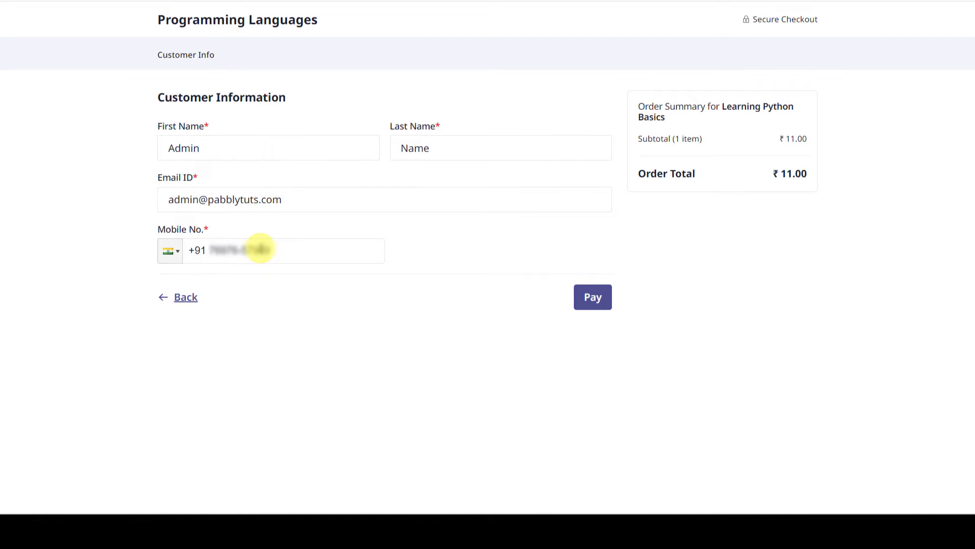
pyautogui.click(603, 307)
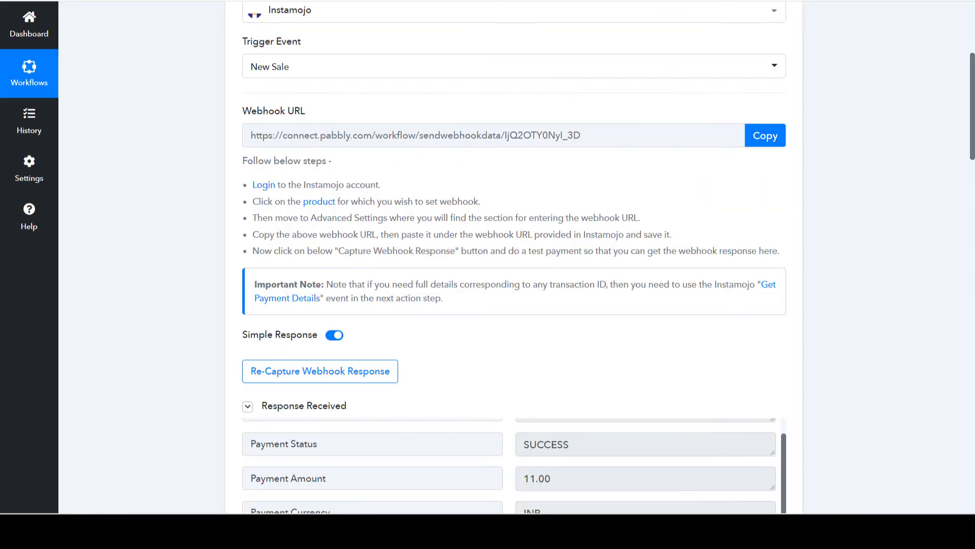
# Check the trigger response for the Learning Python Basics course name and the 11.00 payment amount.
pyautogui.scroll(-5, 145, 312)
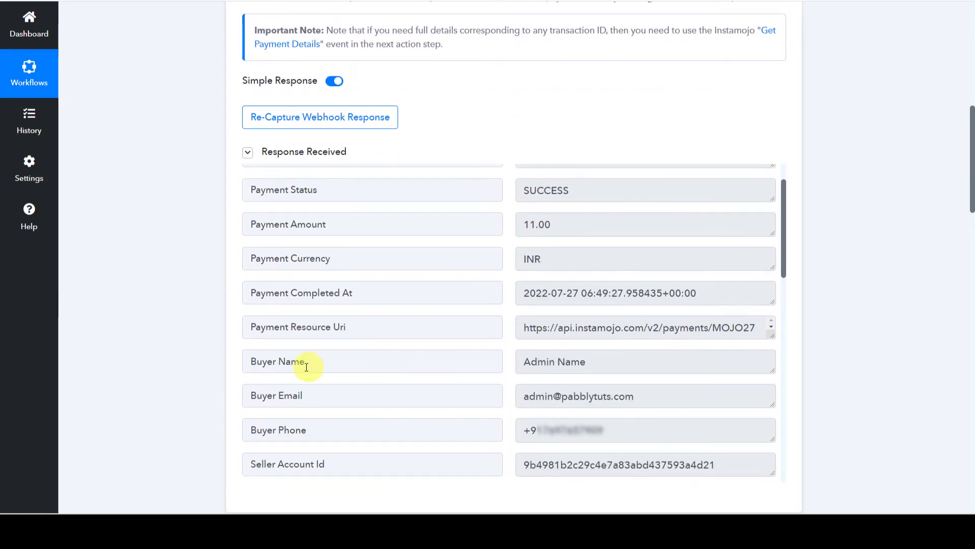
pyautogui.scroll(-2, 480, 334)
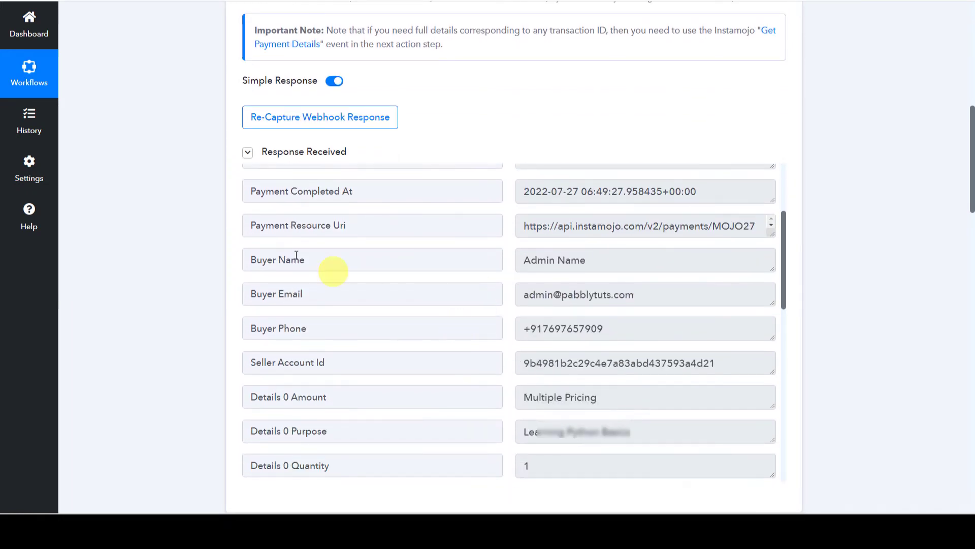
pyautogui.scroll(-4, 436, 312)
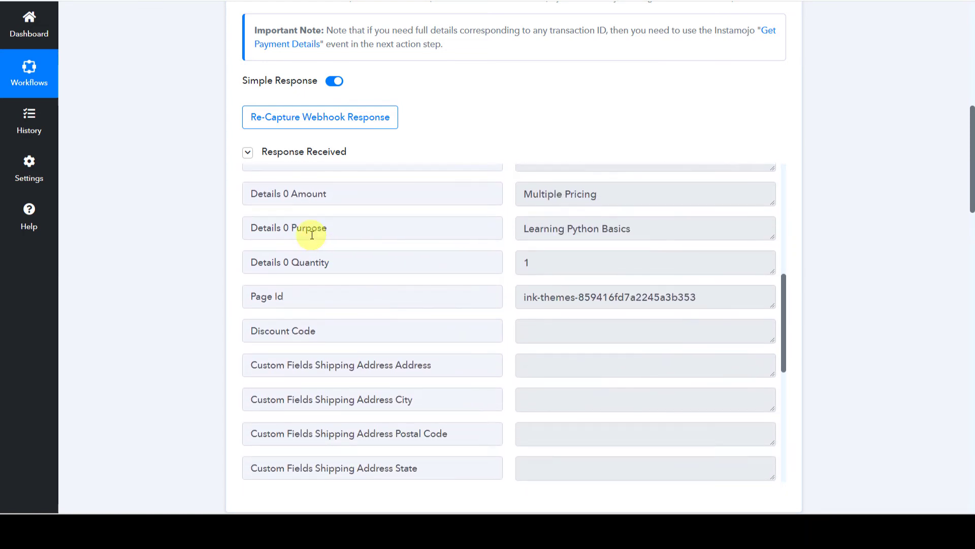
pyautogui.moveTo(654, 229); pyautogui.dragTo(463, 226)
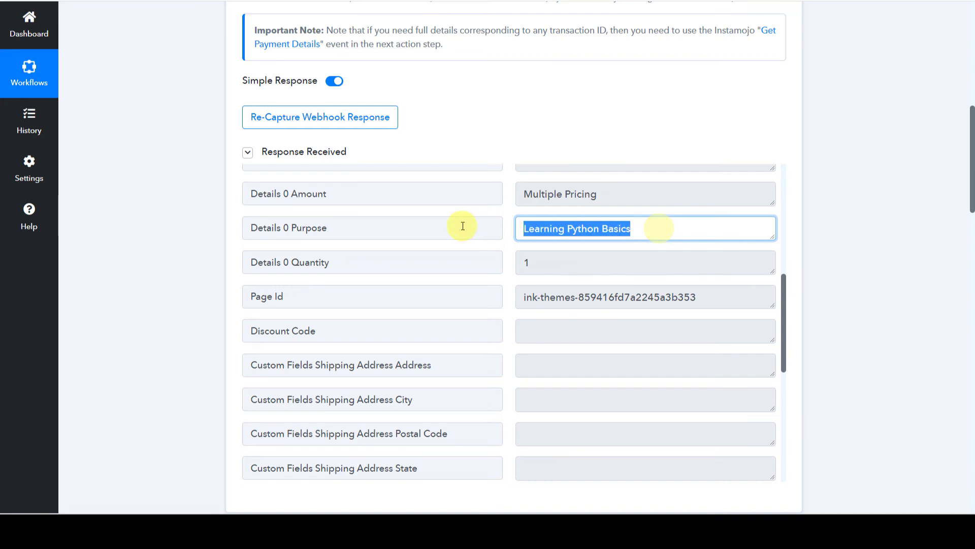
pyautogui.scroll(8, 382, 320)
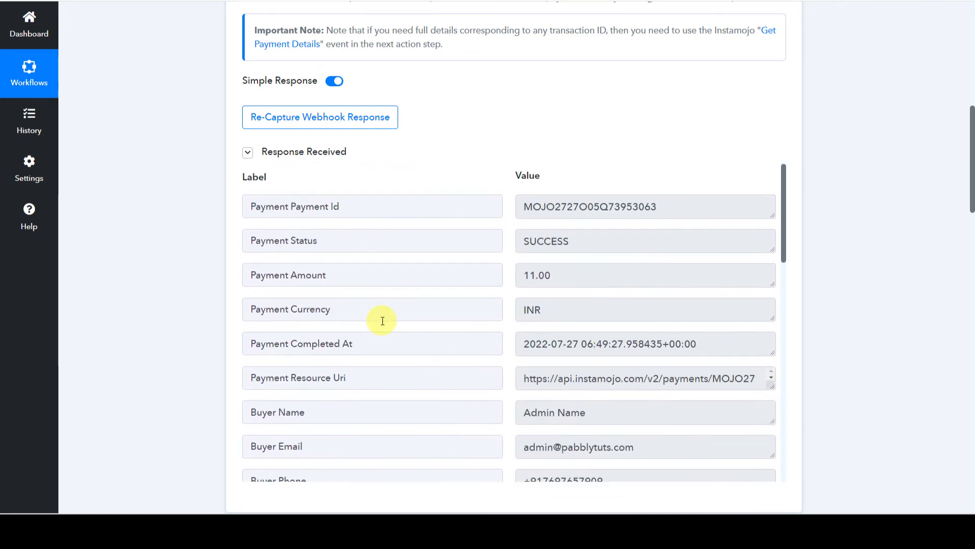
pyautogui.moveTo(597, 276); pyautogui.dragTo(404, 275)
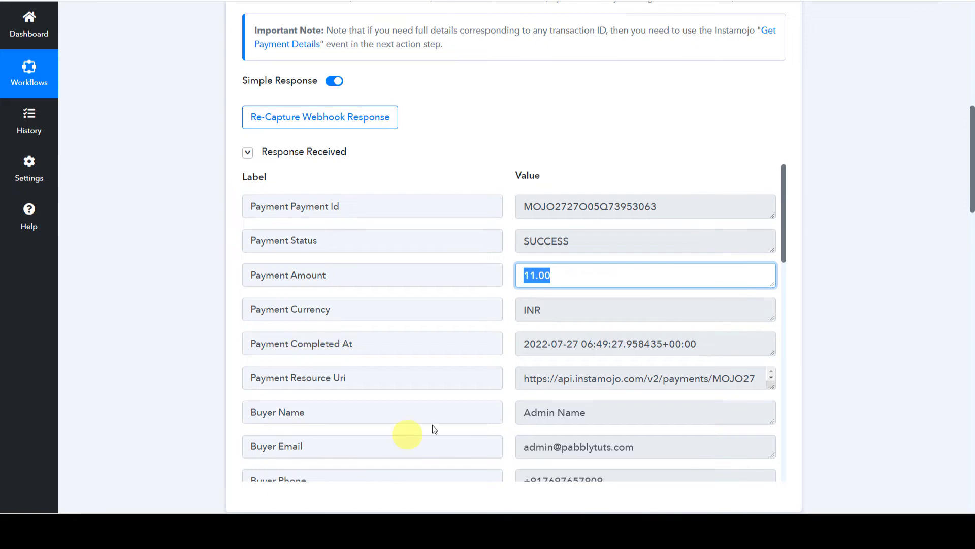
pyautogui.scroll(-5, 166, 337)
pyautogui.scroll(-15, 166, 336)
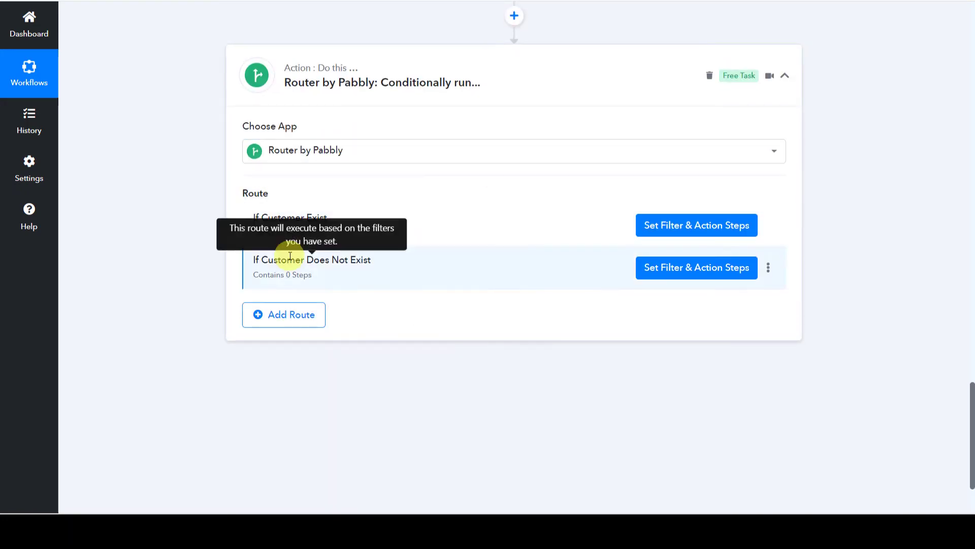
# Add a QuickBooks Online Create a Customer step to the If Customer Does Not Exist route using the existing connection.
pyautogui.click(690, 273)
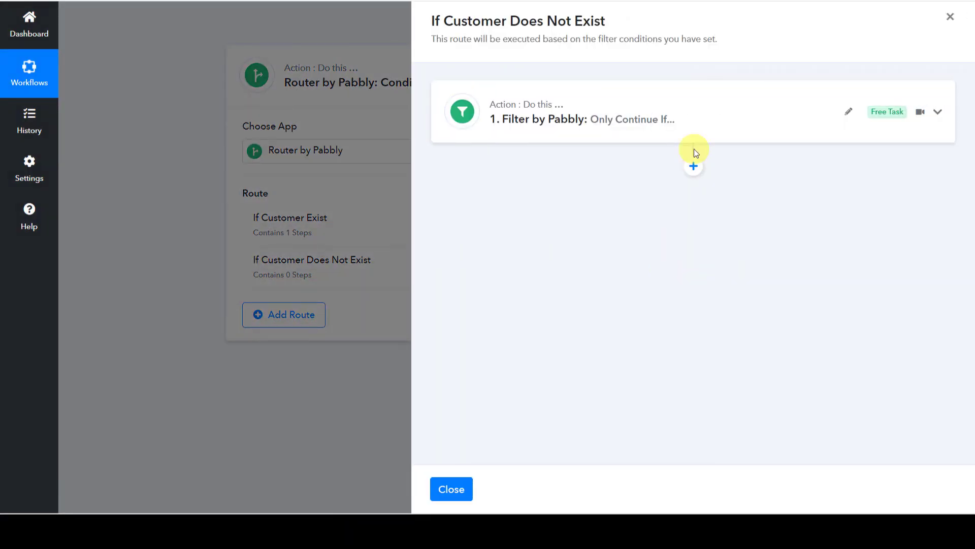
pyautogui.click(693, 168)
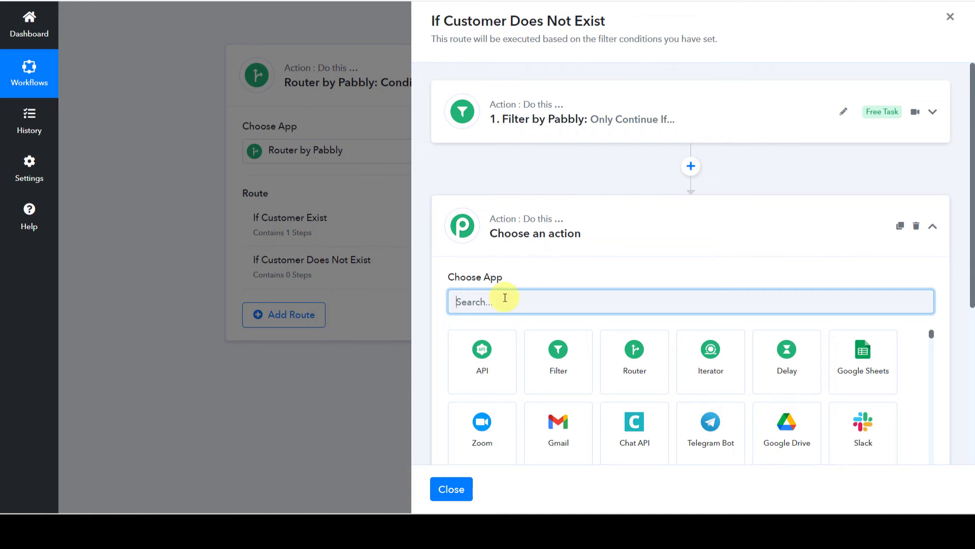
pyautogui.write('Qui')
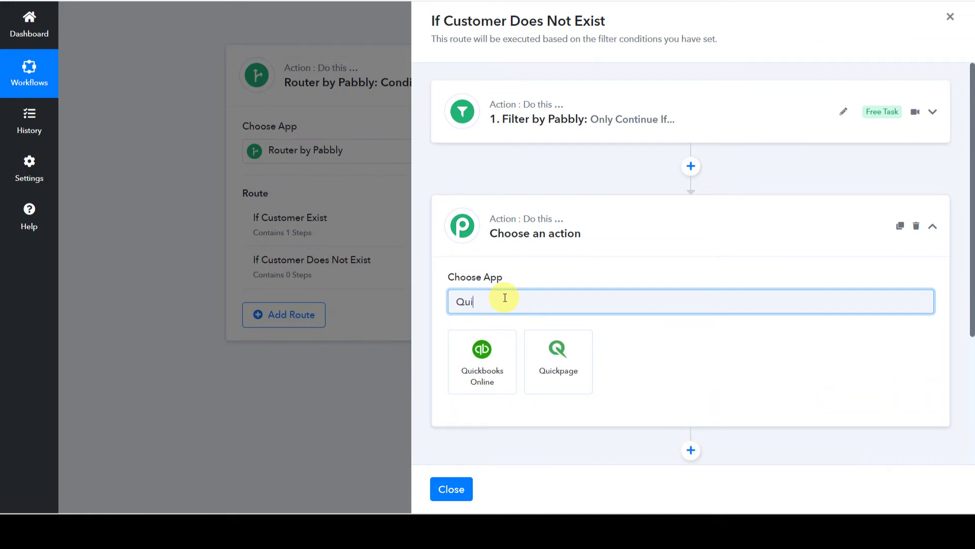
pyautogui.click(487, 365)
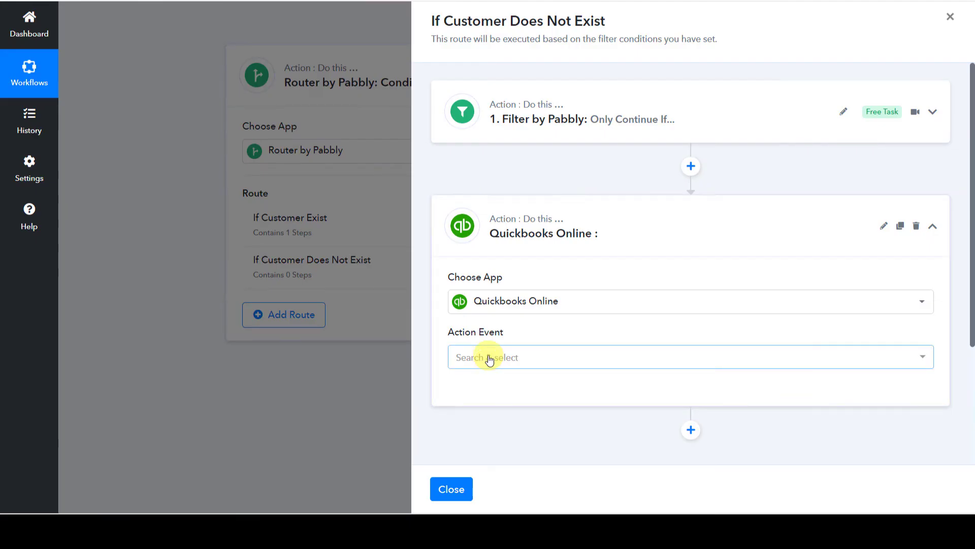
pyautogui.click(489, 357)
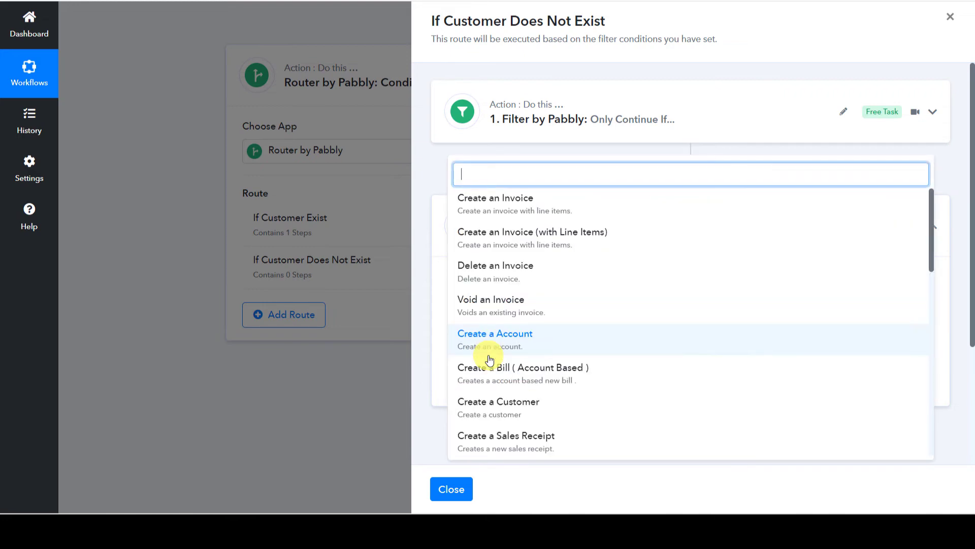
pyautogui.scroll(-2, 489, 359)
pyautogui.click(488, 350)
pyautogui.click(475, 237)
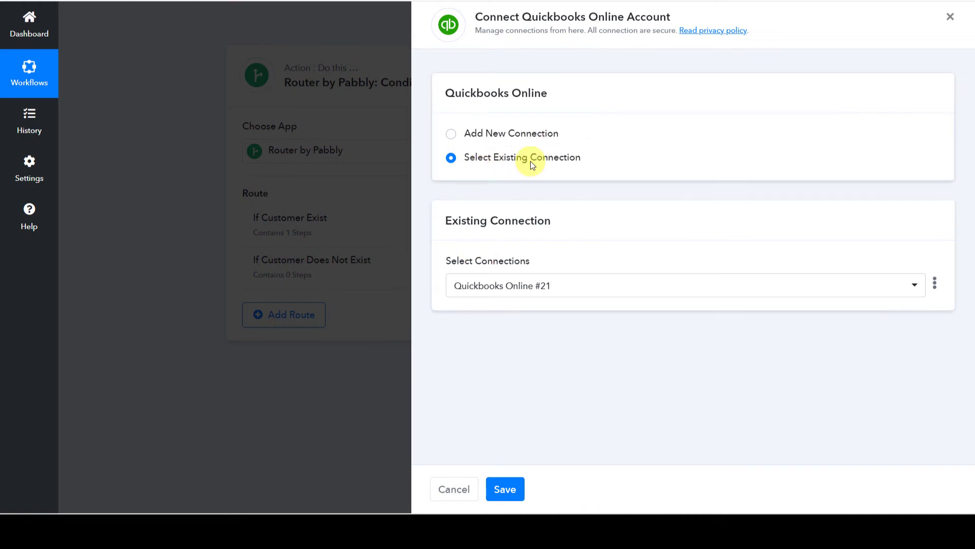
pyautogui.click(504, 488)
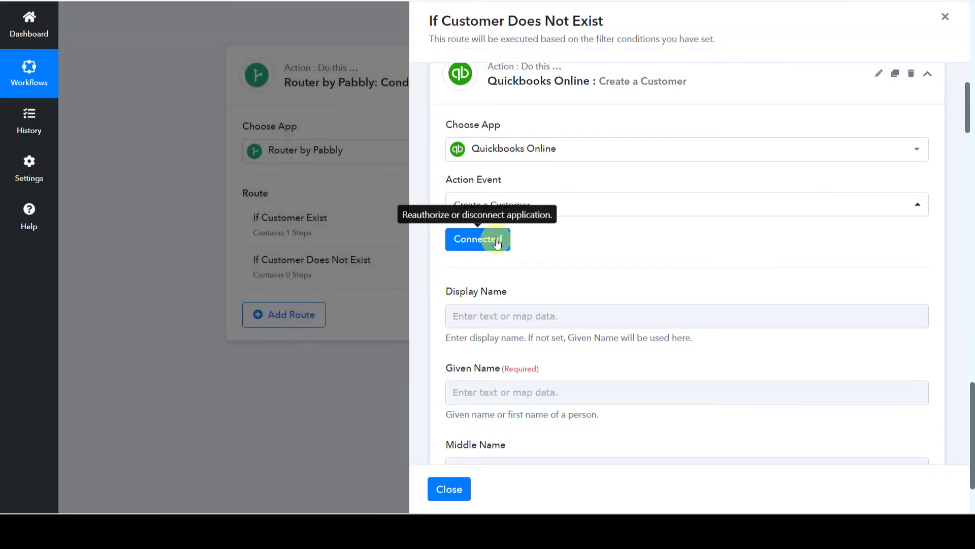
# Map the Instamojo buyer's name into the Given Name field.
pyautogui.scroll(-3, 579, 246)
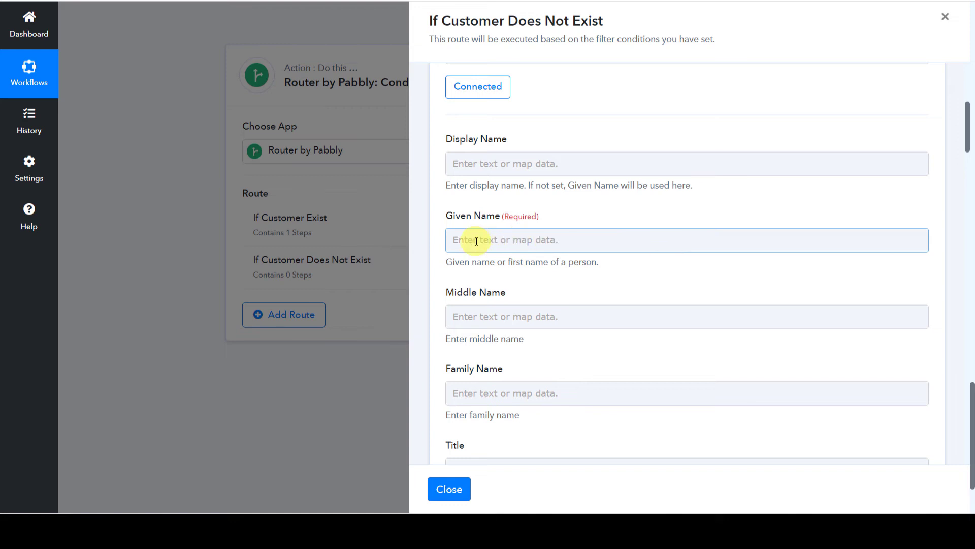
pyautogui.click(477, 241)
pyautogui.scroll(-1, 471, 242)
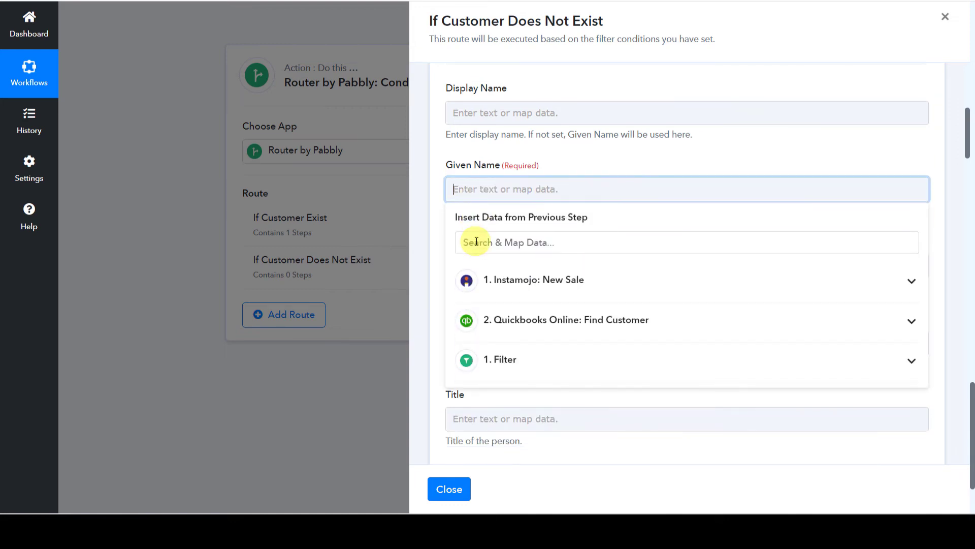
pyautogui.click(512, 283)
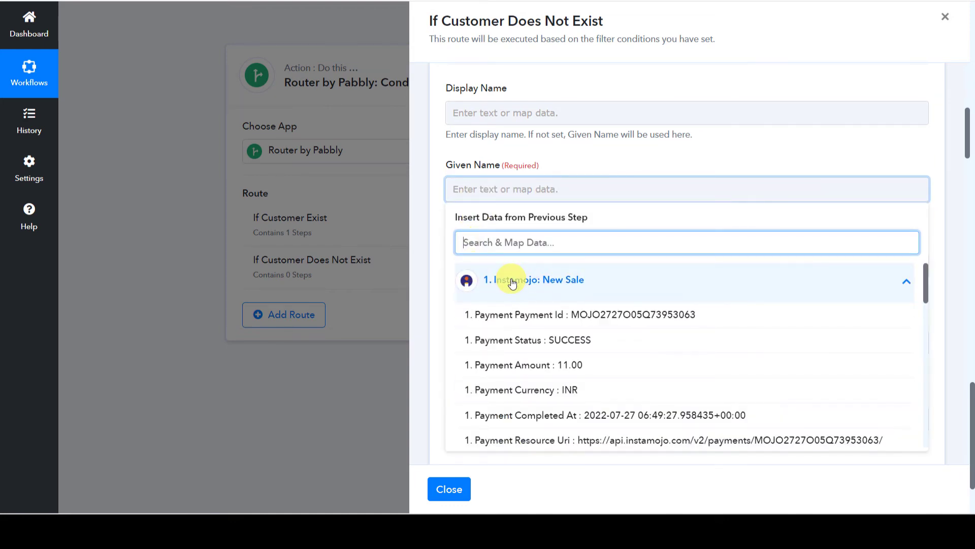
pyautogui.write('name')
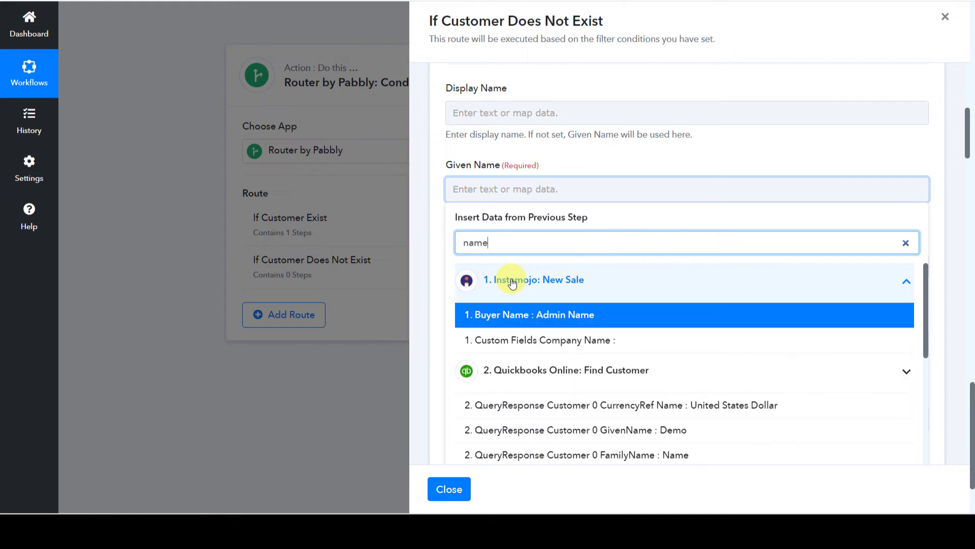
pyautogui.click(512, 314)
pyautogui.click(617, 163)
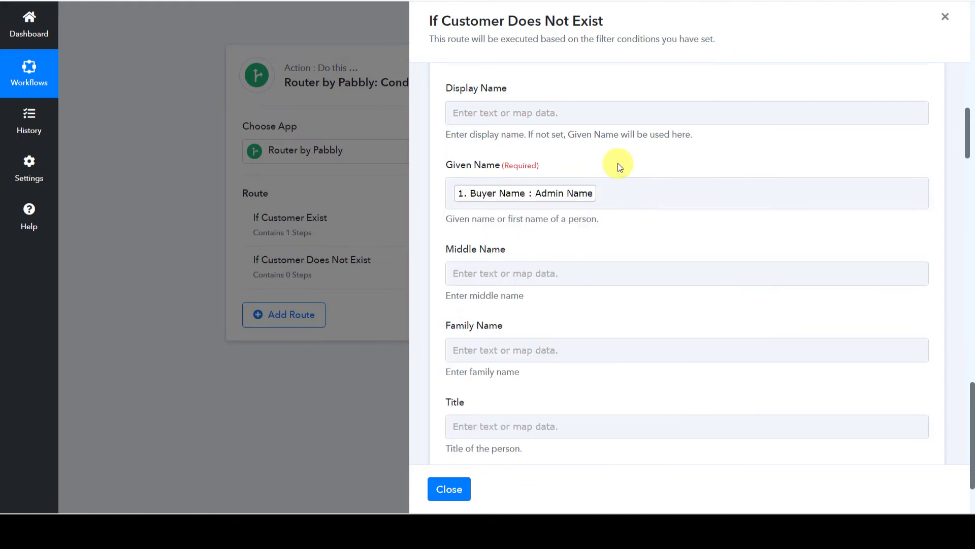
# Map Instamojo's Buyer Phone into the Mobile Number field.
pyautogui.scroll(-8, 614, 166)
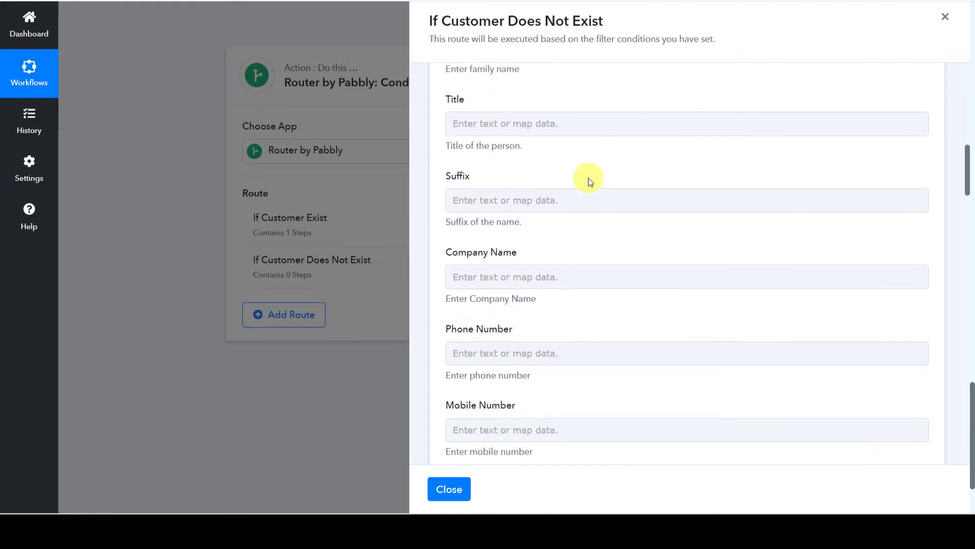
pyautogui.scroll(-3, 588, 178)
pyautogui.scroll(2, 513, 175)
pyautogui.scroll(-1, 503, 172)
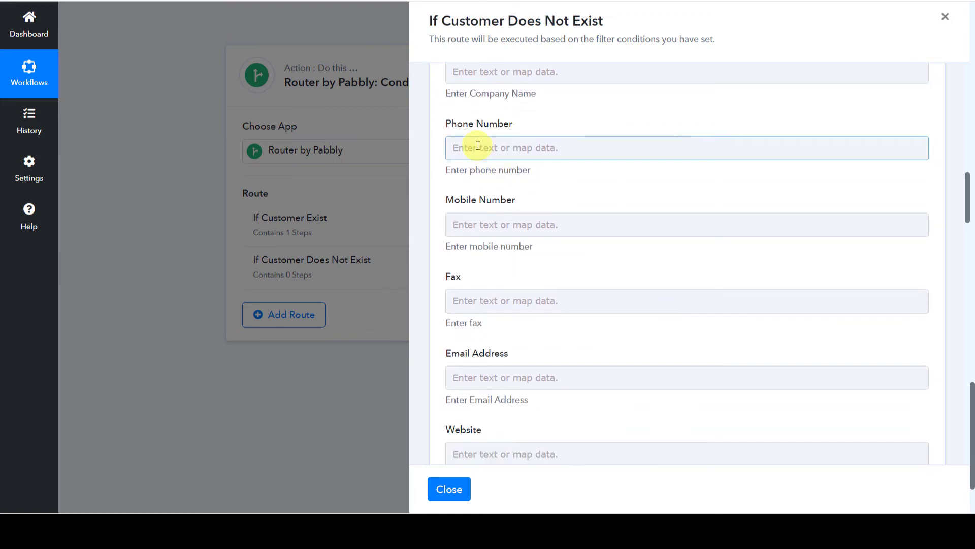
pyautogui.click(471, 220)
pyautogui.click(501, 319)
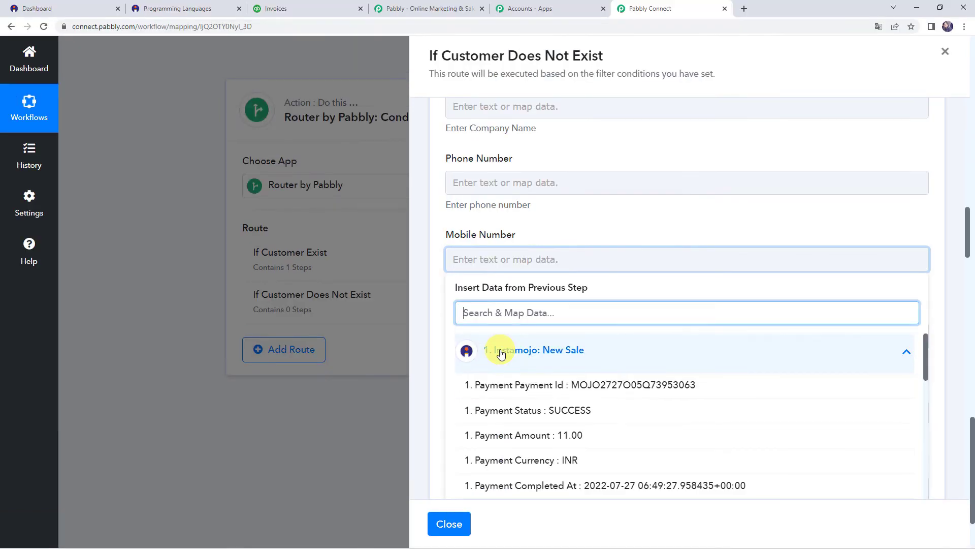
pyautogui.write('79')
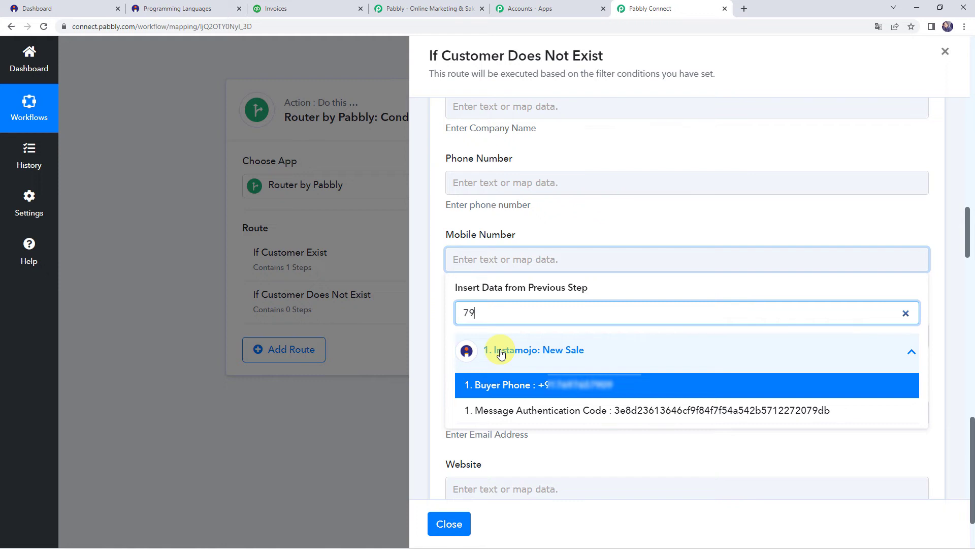
pyautogui.click(505, 385)
pyautogui.click(603, 211)
# Map Instamojo's Buyer Email into the Email Address field.
pyautogui.scroll(-3, 603, 212)
pyautogui.click(604, 182)
pyautogui.click(503, 272)
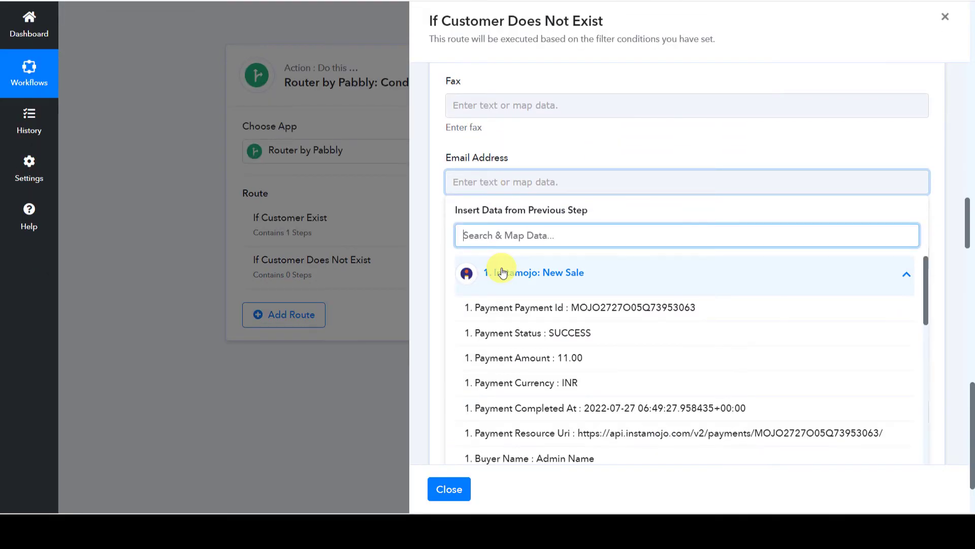
pyautogui.write('em')
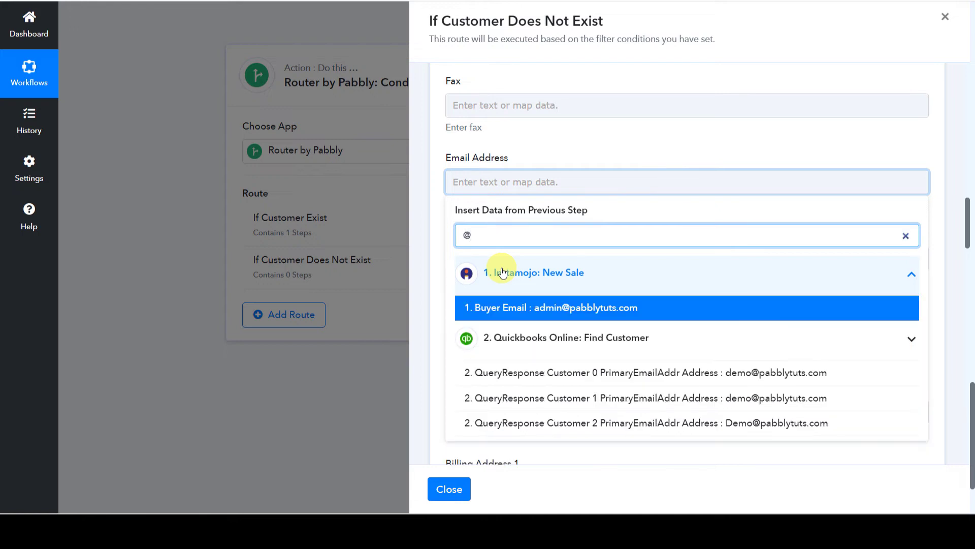
pyautogui.click(555, 308)
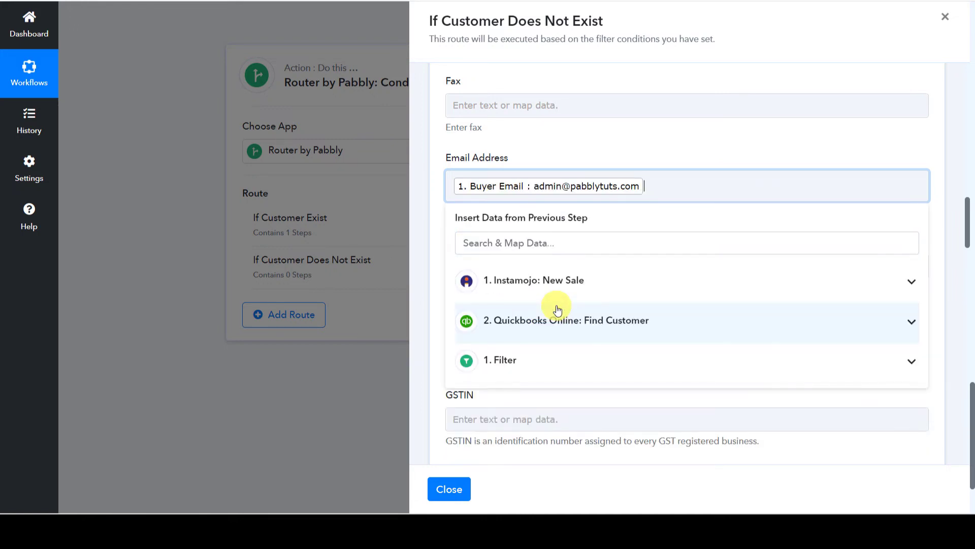
pyautogui.click(606, 141)
pyautogui.scroll(-8, 584, 225)
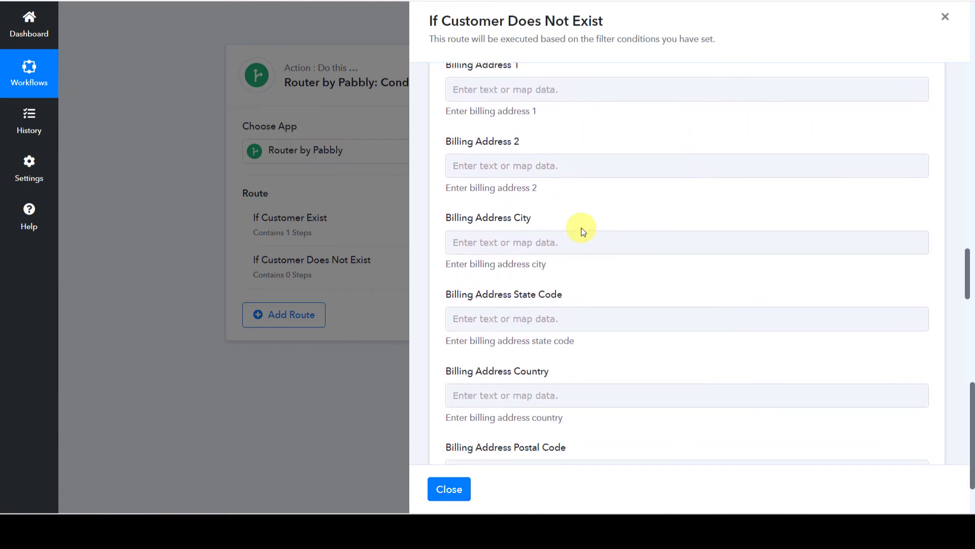
pyautogui.scroll(-10, 583, 231)
pyautogui.scroll(-10, 582, 228)
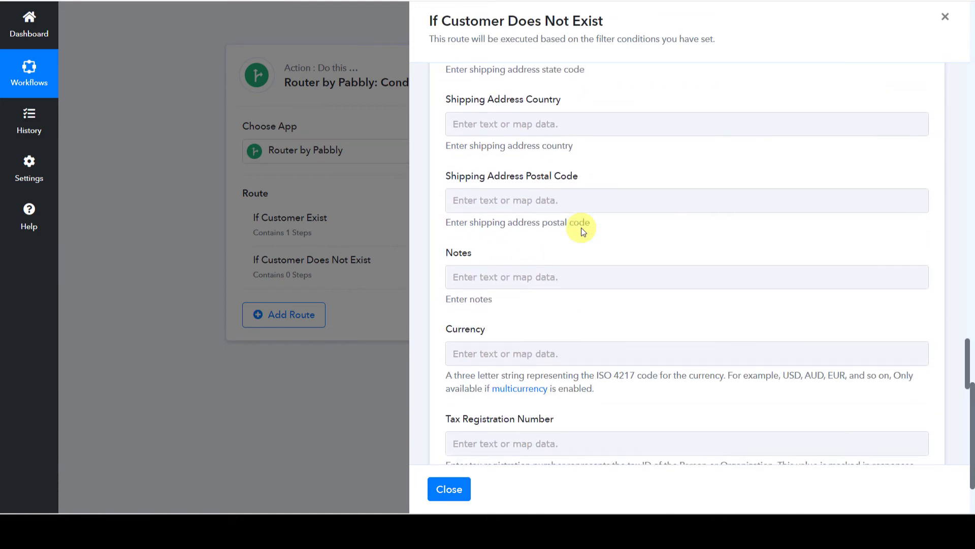
pyautogui.scroll(-3, 575, 243)
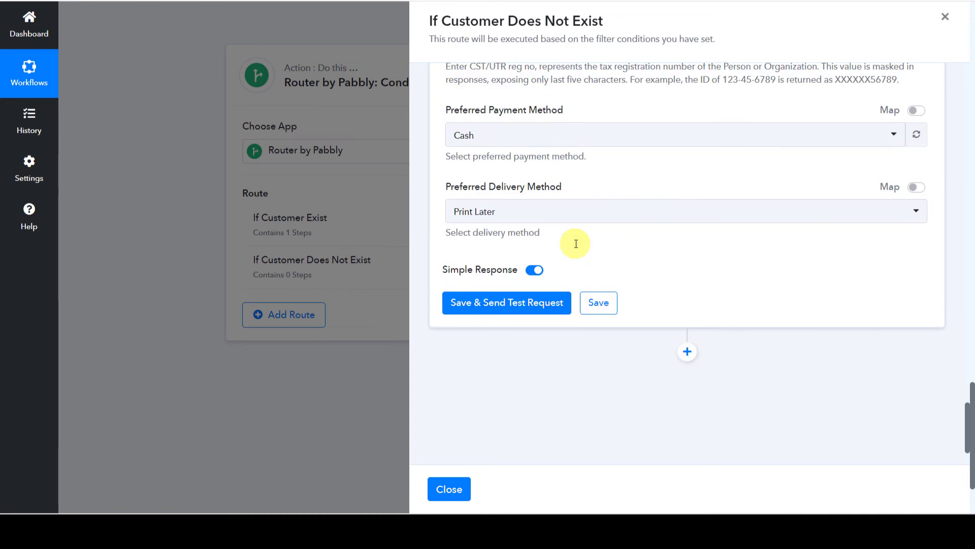
# Save and test the Create a Customer step, confirming the returned Customer Id 64.
pyautogui.click(477, 303)
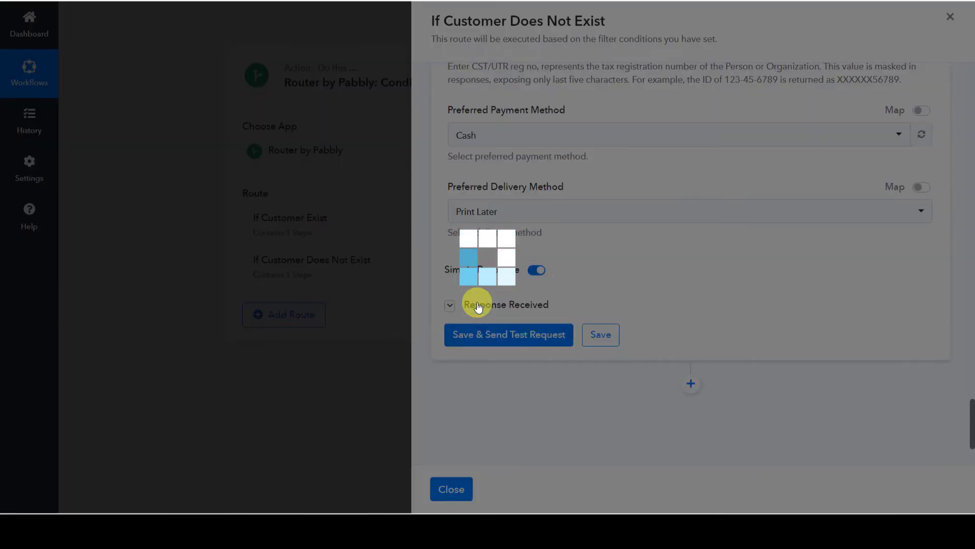
pyautogui.scroll(-1, 636, 319)
pyautogui.scroll(-4, 641, 284)
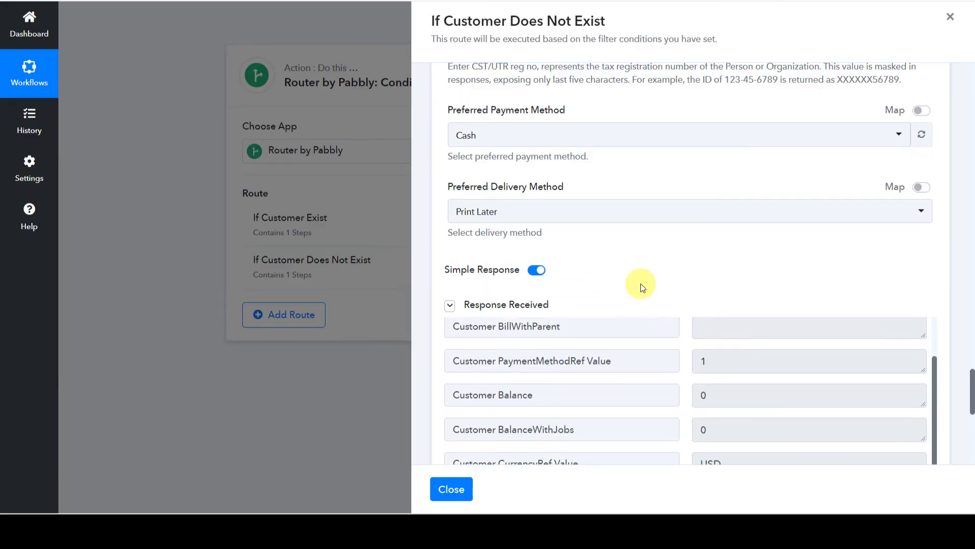
pyautogui.scroll(-4, 641, 284)
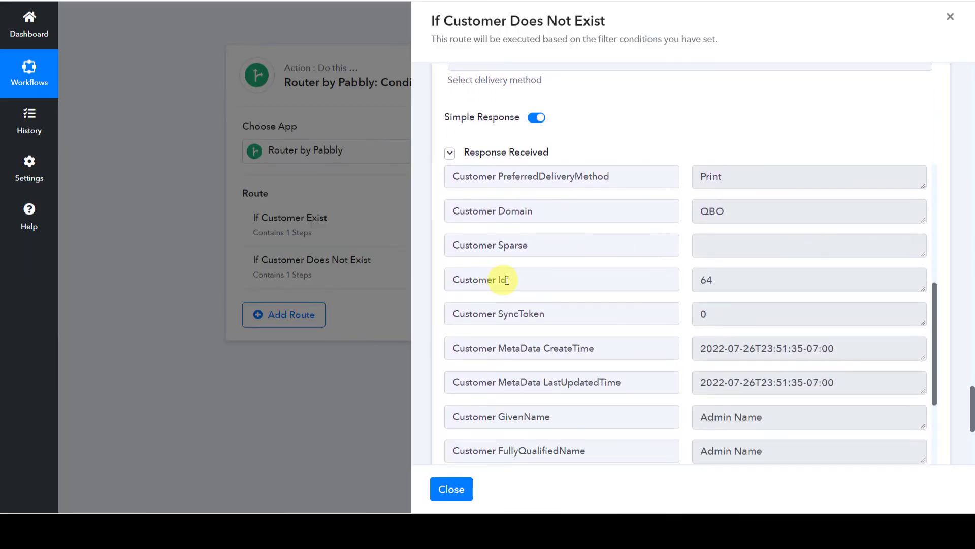
pyautogui.doubleClick(732, 282)
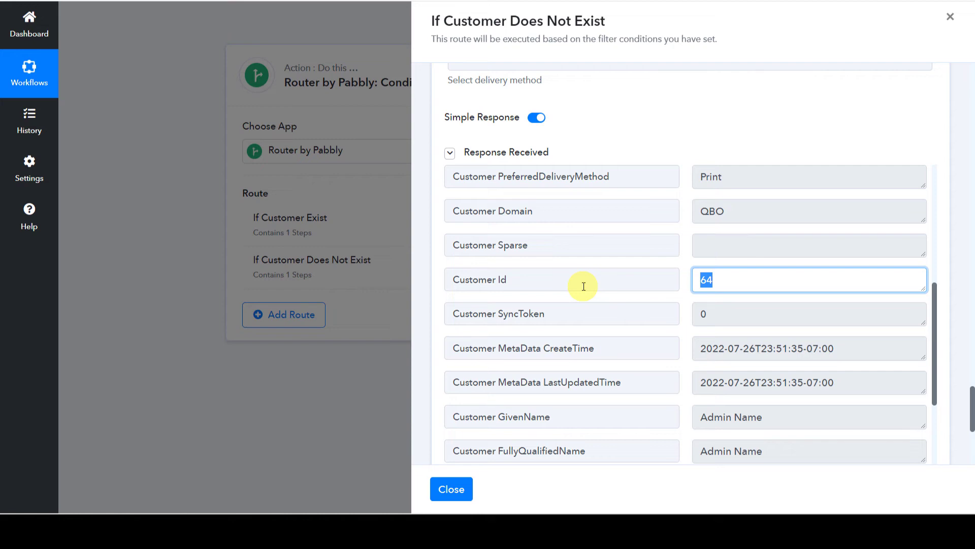
pyautogui.moveTo(548, 276); pyautogui.dragTo(450, 277)
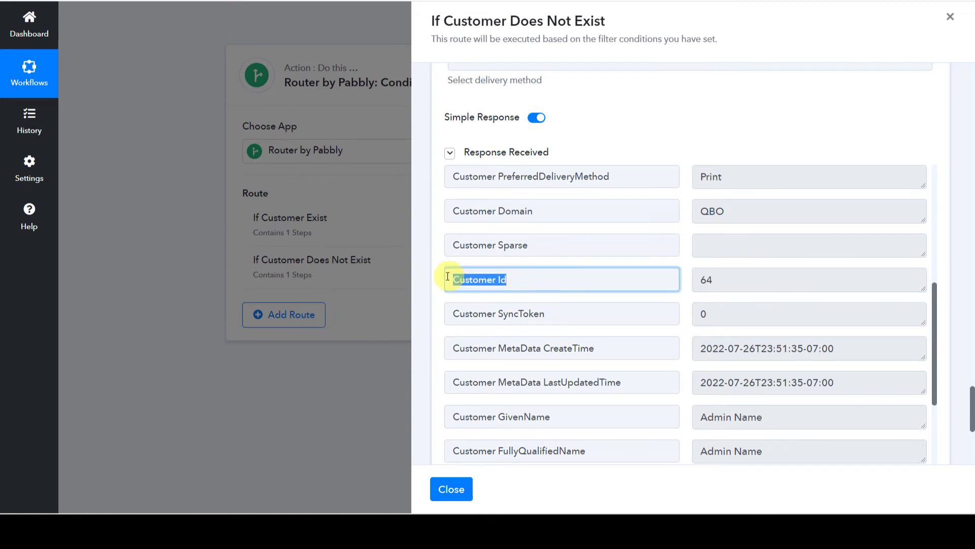
pyautogui.scroll(-5, 438, 284)
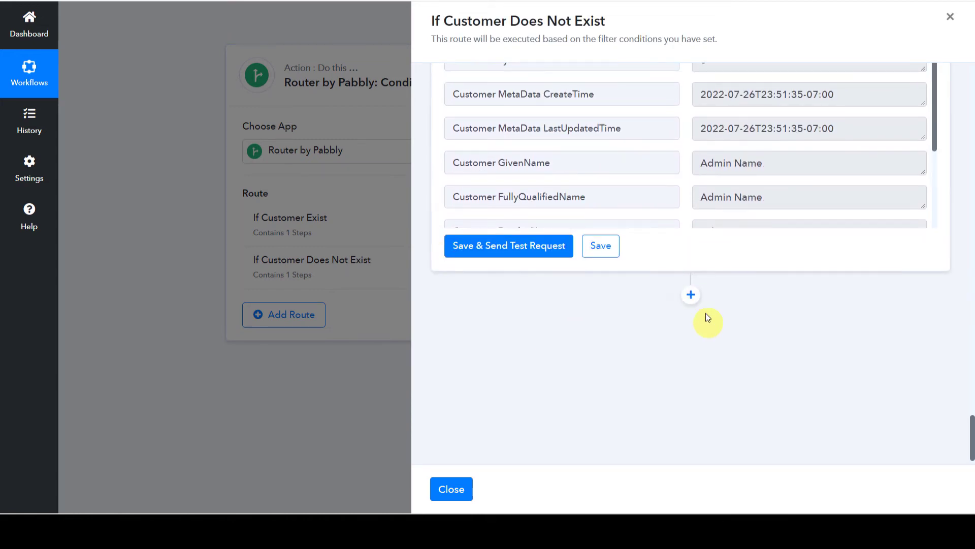
# Add a second QuickBooks Online step with action Create an Invoice, linked to the saved QuickBooks connection.
pyautogui.click(691, 297)
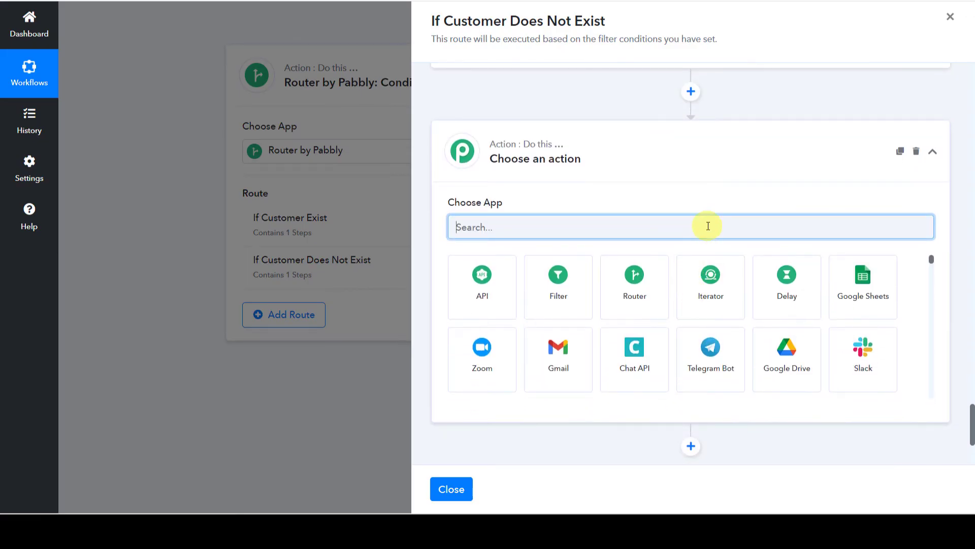
pyautogui.write('Qui')
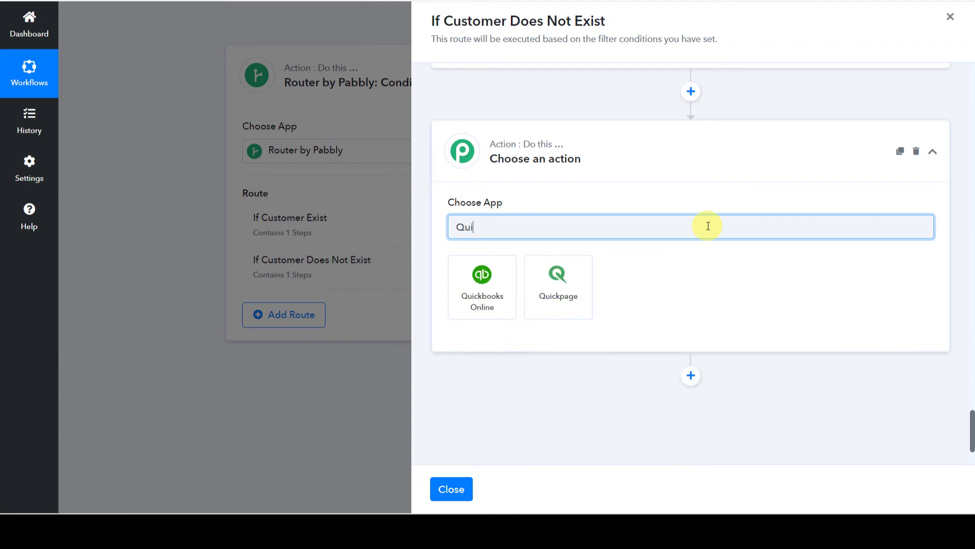
pyautogui.click(473, 300)
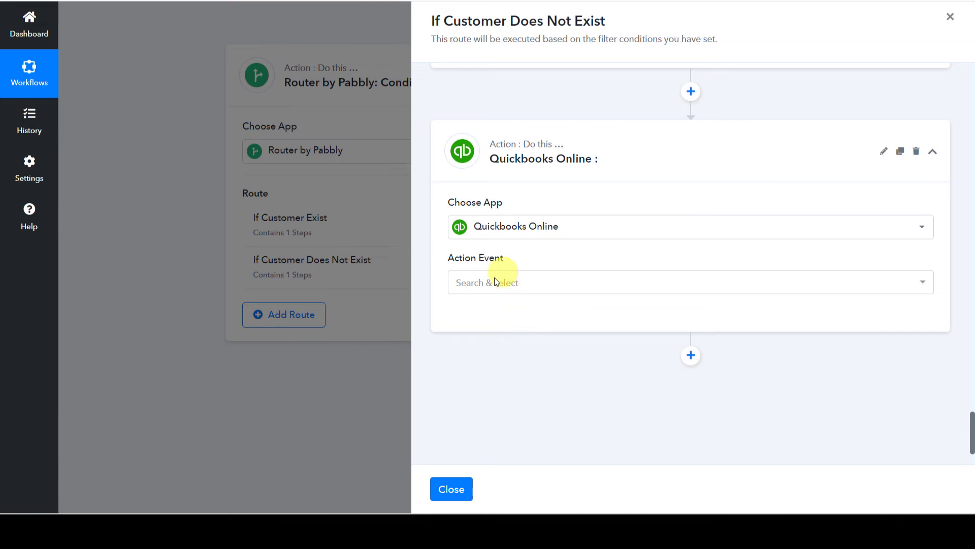
pyautogui.click(488, 282)
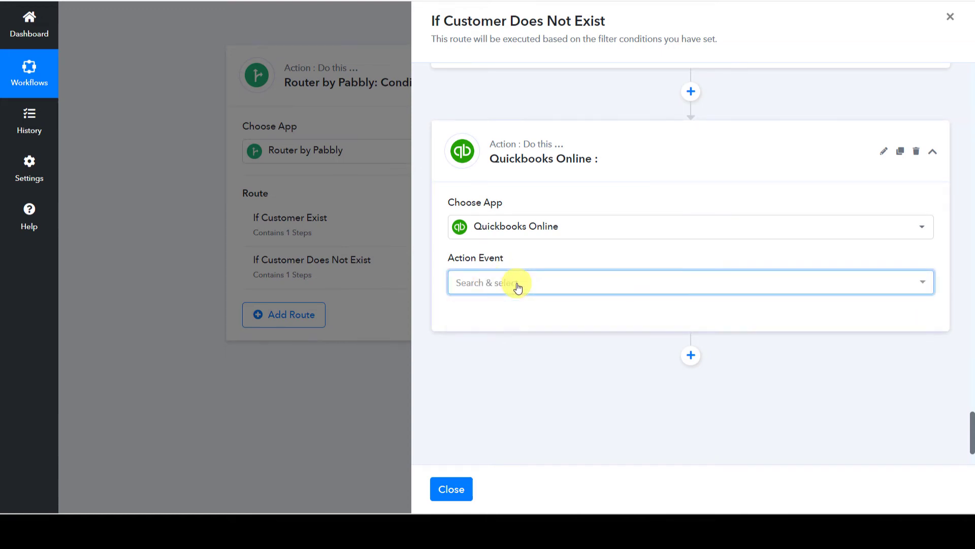
pyautogui.click(507, 277)
pyautogui.click(482, 317)
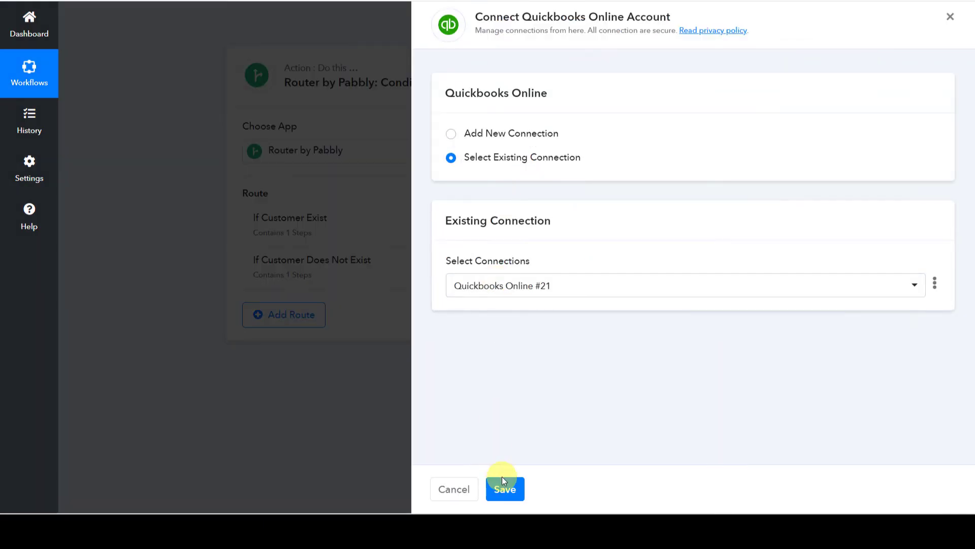
pyautogui.click(503, 488)
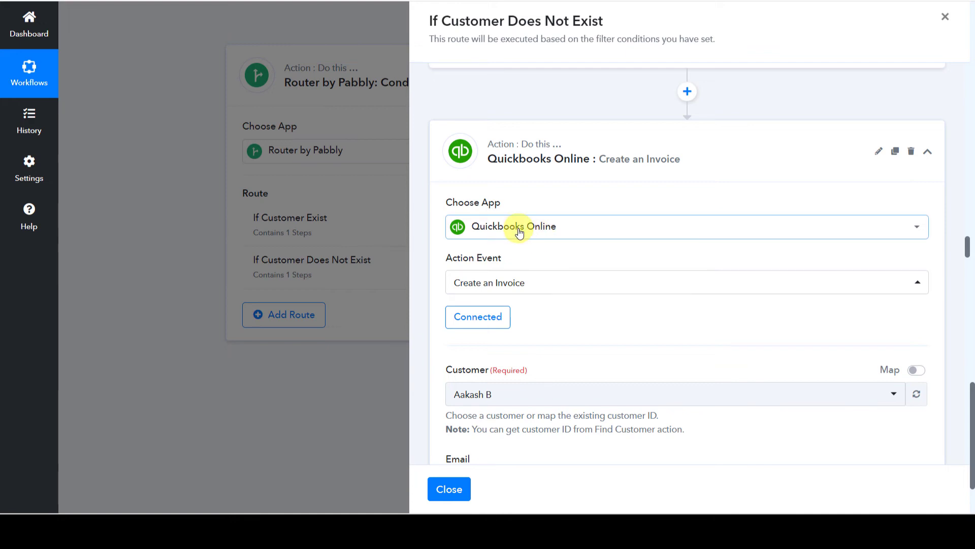
# Map the Create a Customer step's Customer Id into the invoice's Customer field.
pyautogui.scroll(-2, 701, 315)
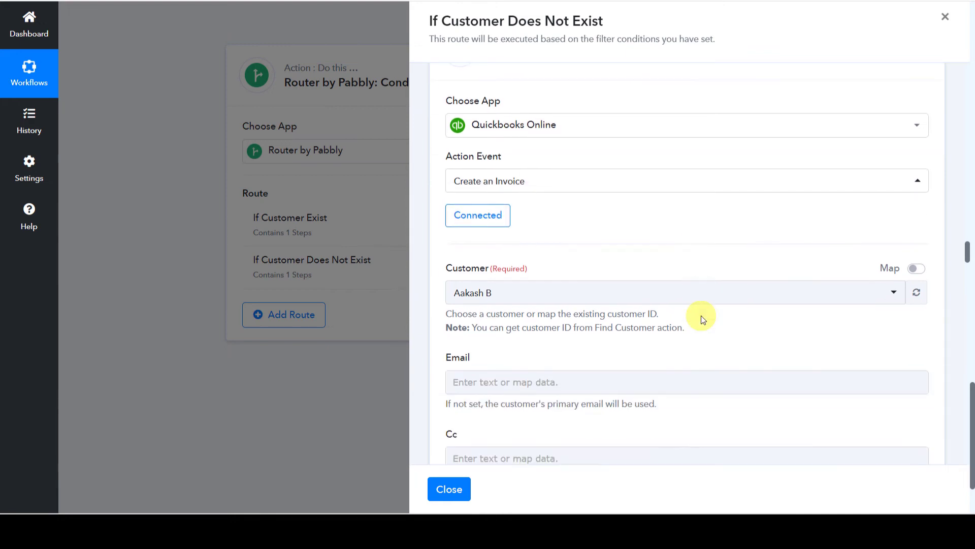
pyautogui.click(919, 270)
pyautogui.click(574, 293)
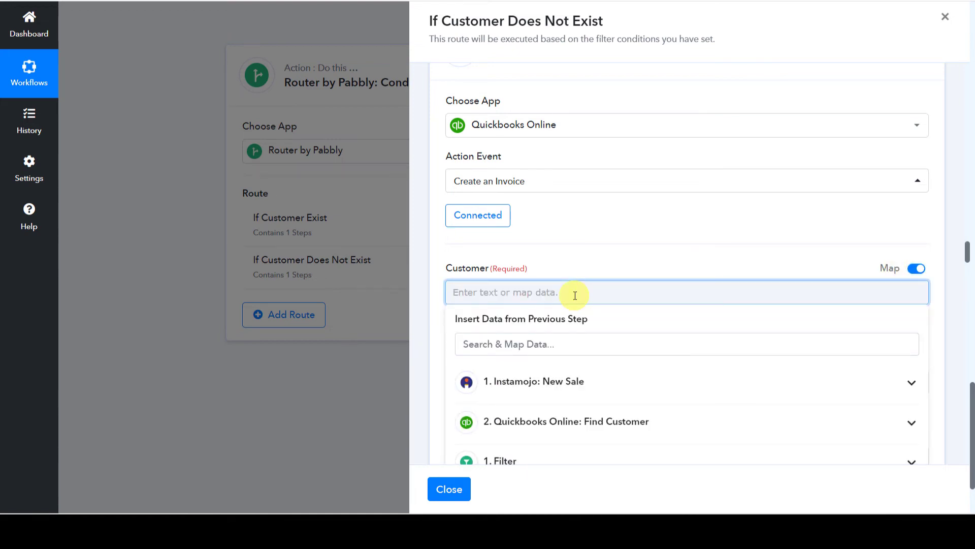
pyautogui.scroll(-2, 579, 284)
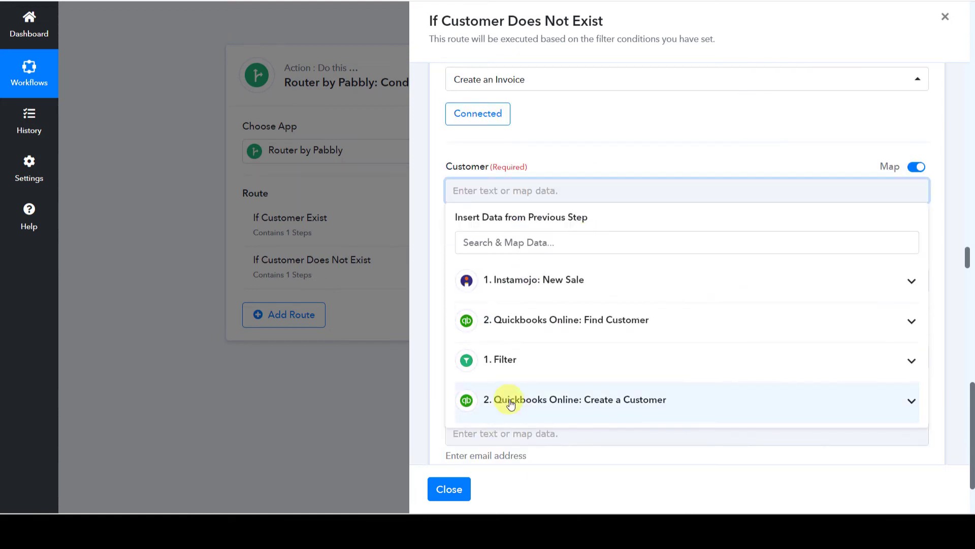
pyautogui.click(635, 406)
pyautogui.scroll(-5, 575, 375)
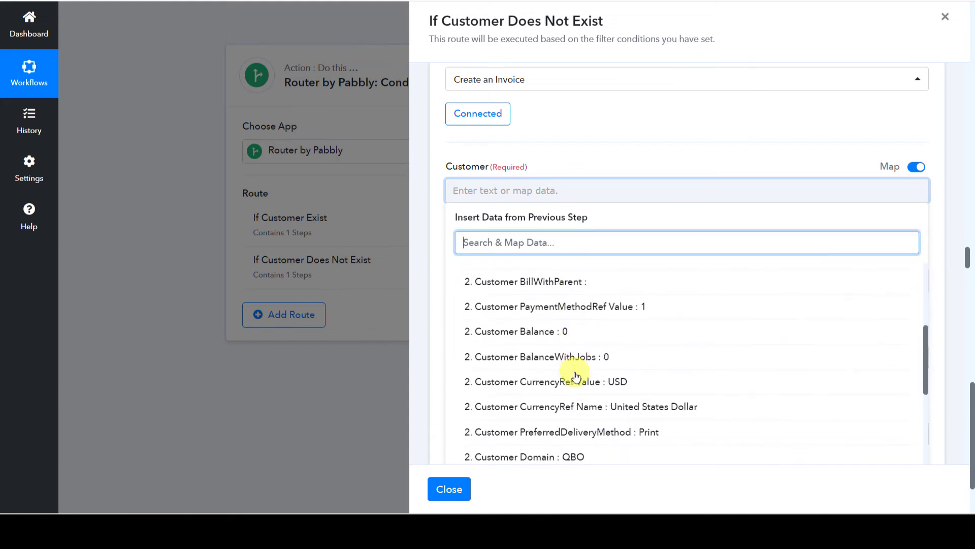
pyautogui.scroll(-2, 575, 376)
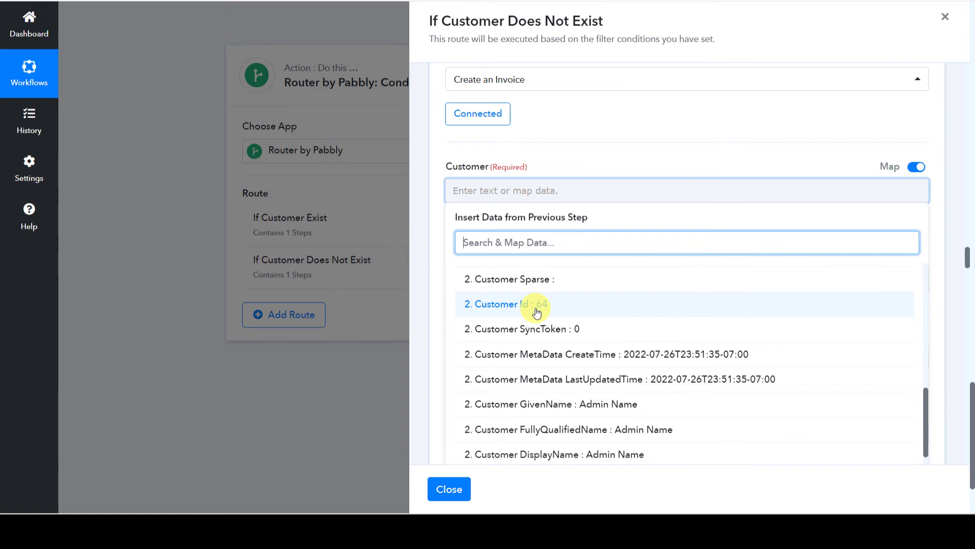
pyautogui.click(533, 307)
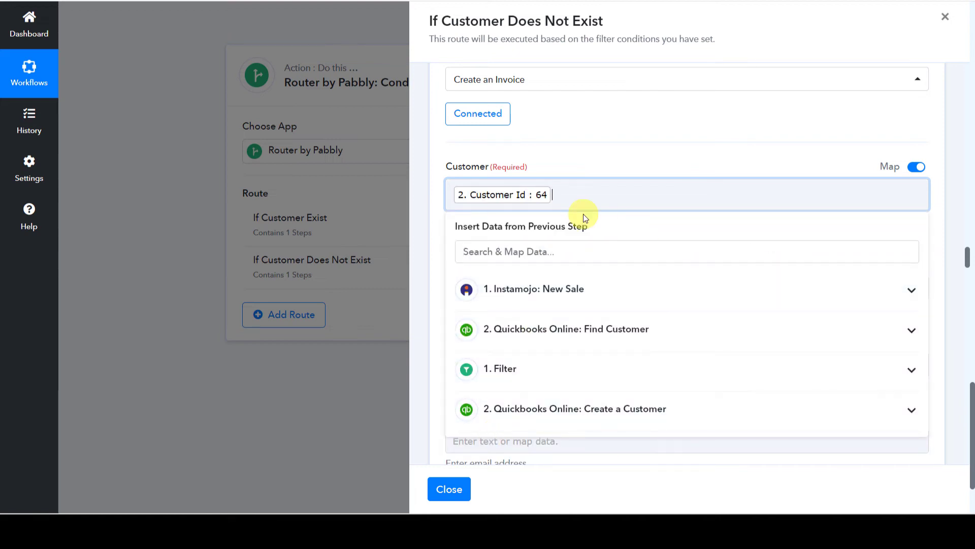
pyautogui.click(573, 147)
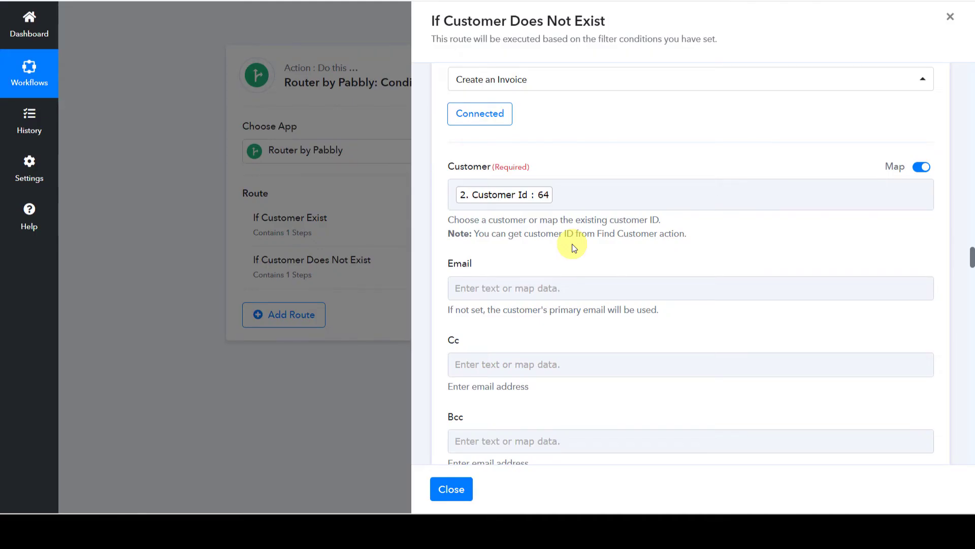
# Map Instamojo's Buyer Email into the invoice's Email field.
pyautogui.scroll(-3, 572, 244)
pyautogui.scroll(-4, 572, 244)
pyautogui.scroll(7, 572, 244)
pyautogui.click(506, 283)
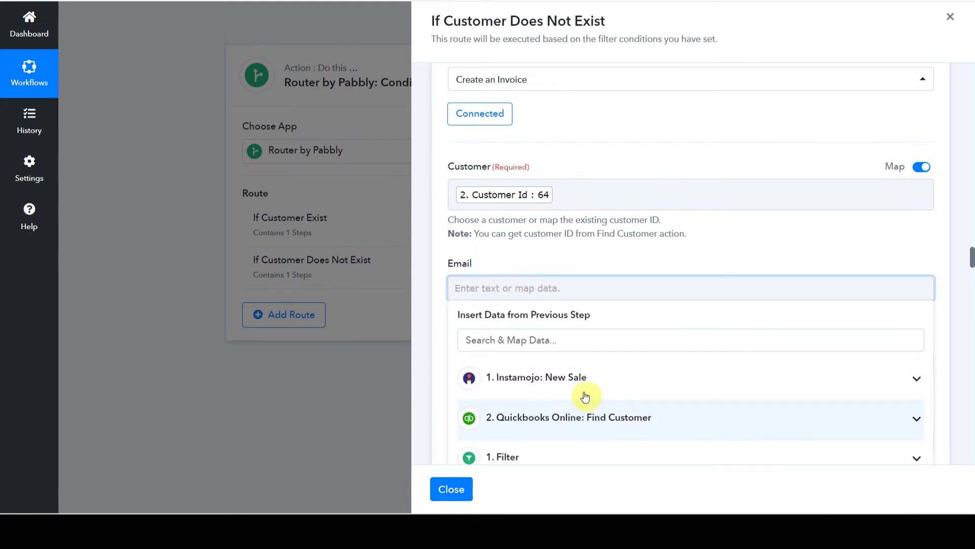
pyautogui.click(548, 385)
pyautogui.write('@')
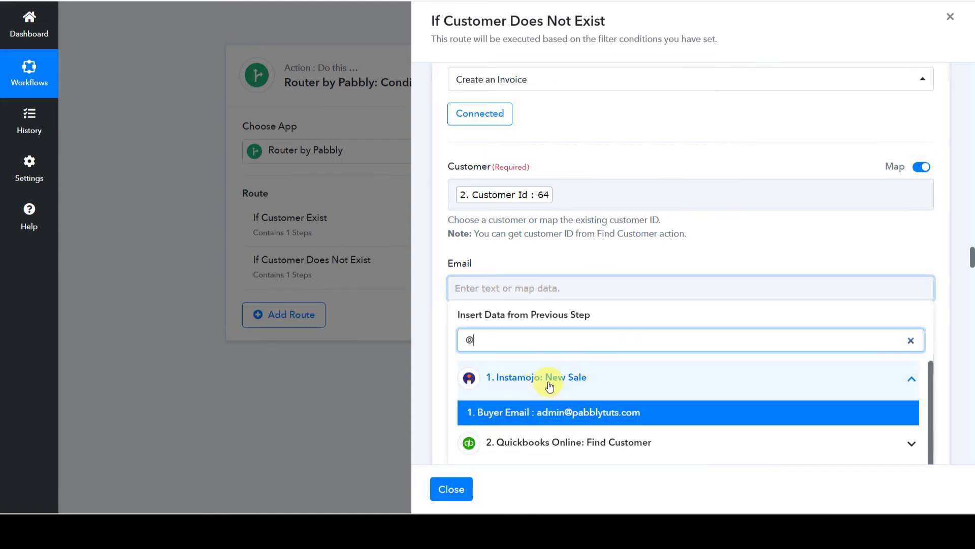
pyautogui.click(533, 410)
pyautogui.click(679, 247)
# Choose Net 15 under Sales Term and the Advertising & marketing account under Deposit To.
pyautogui.scroll(-10, 679, 246)
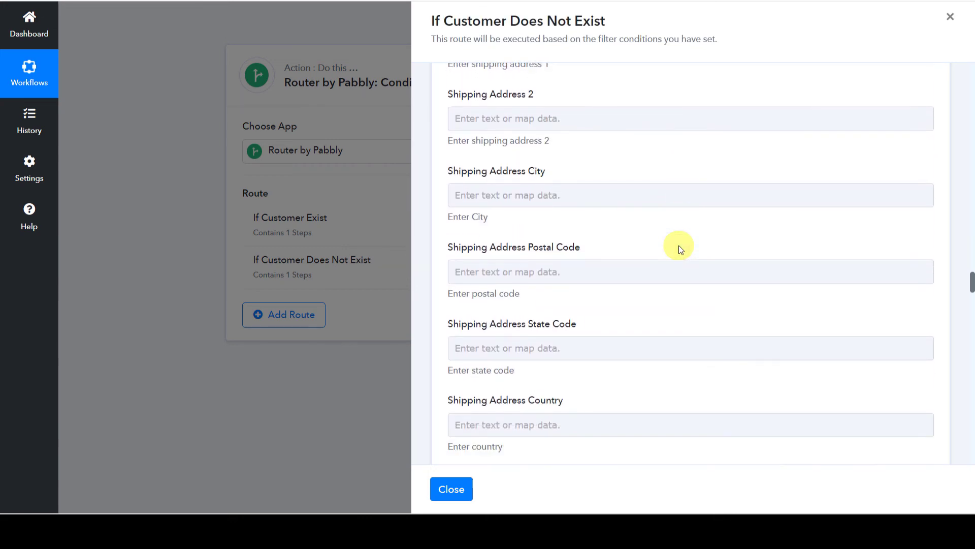
pyautogui.scroll(-8, 641, 240)
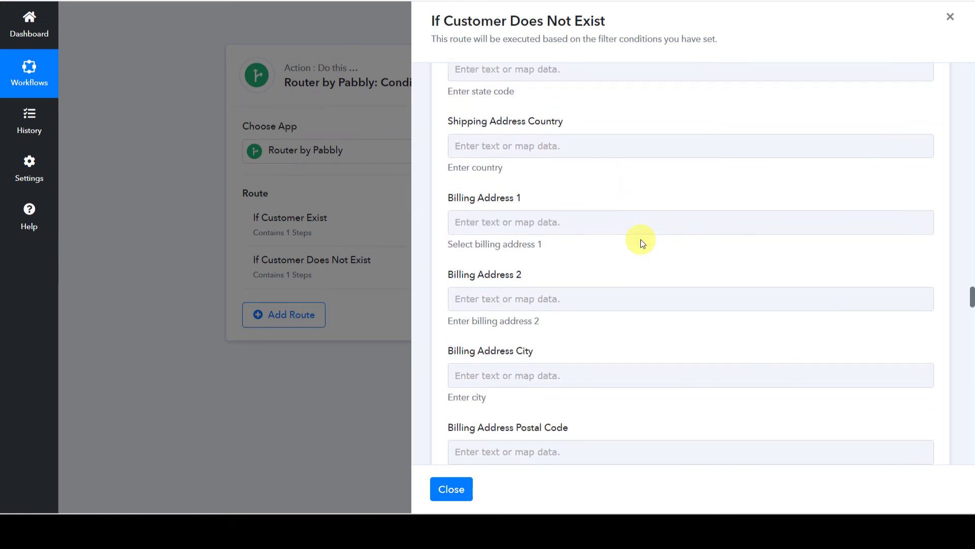
pyautogui.scroll(-7, 641, 240)
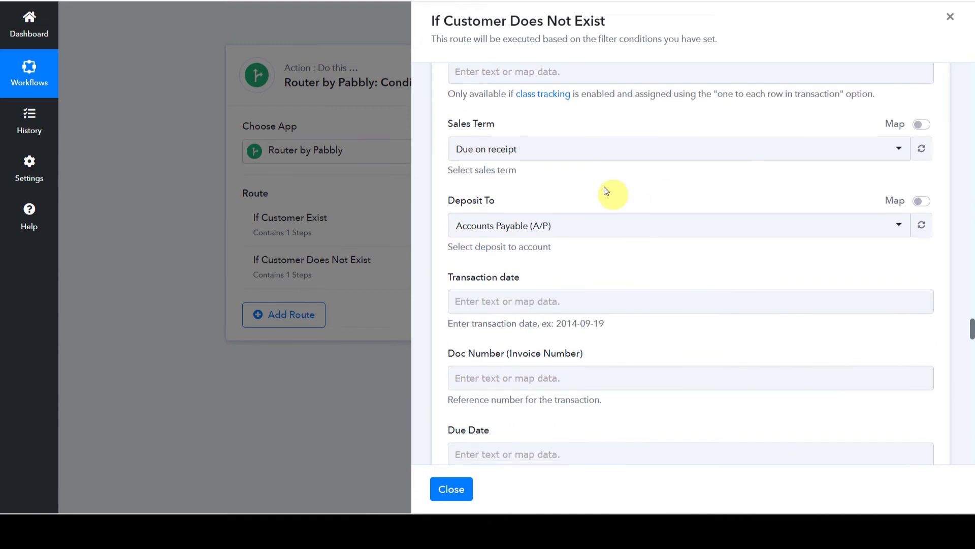
pyautogui.click(533, 150)
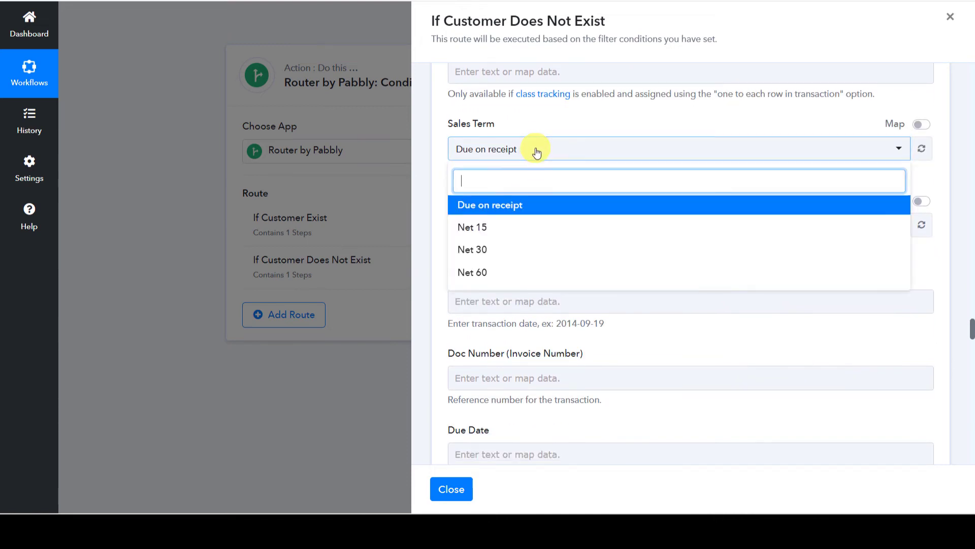
pyautogui.click(526, 227)
pyautogui.click(605, 179)
pyautogui.click(518, 225)
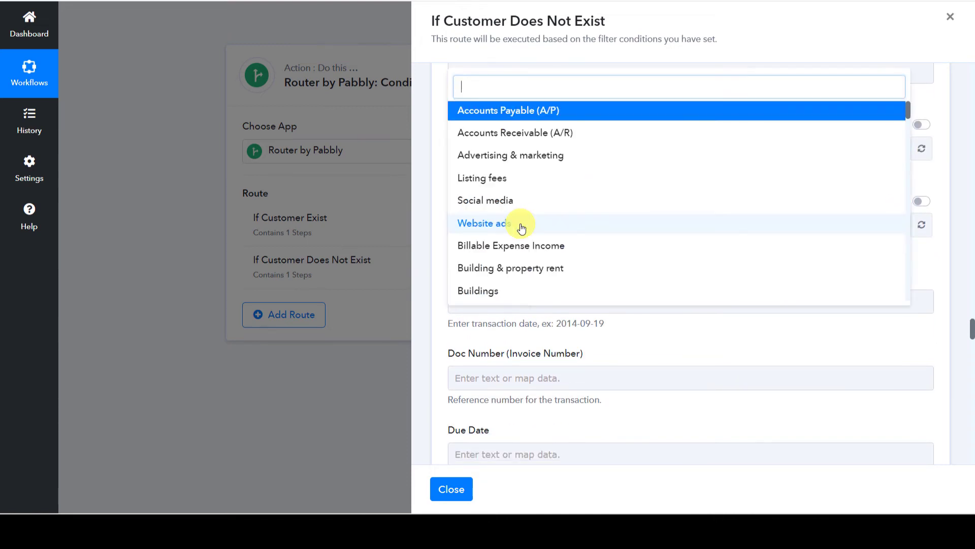
pyautogui.click(493, 156)
pyautogui.scroll(-10, 600, 206)
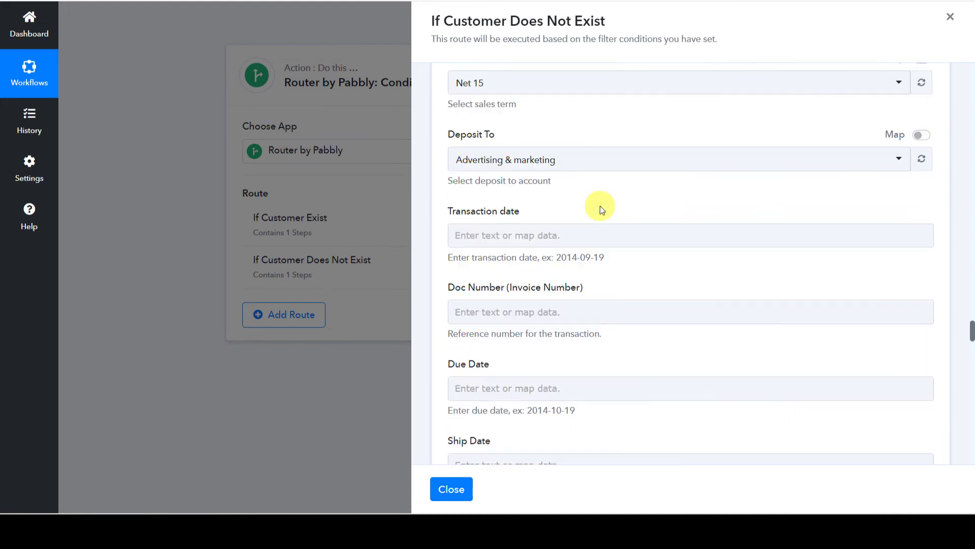
# Map the sale's Details 0 Purpose into Line Item Description and Details 0 Quantity into Quantity.
pyautogui.scroll(-2, 599, 206)
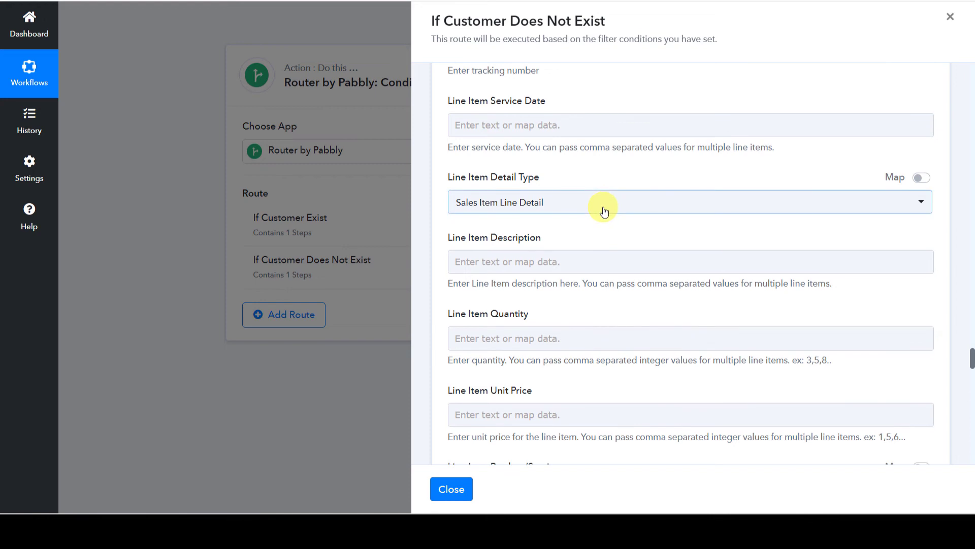
pyautogui.click(515, 210)
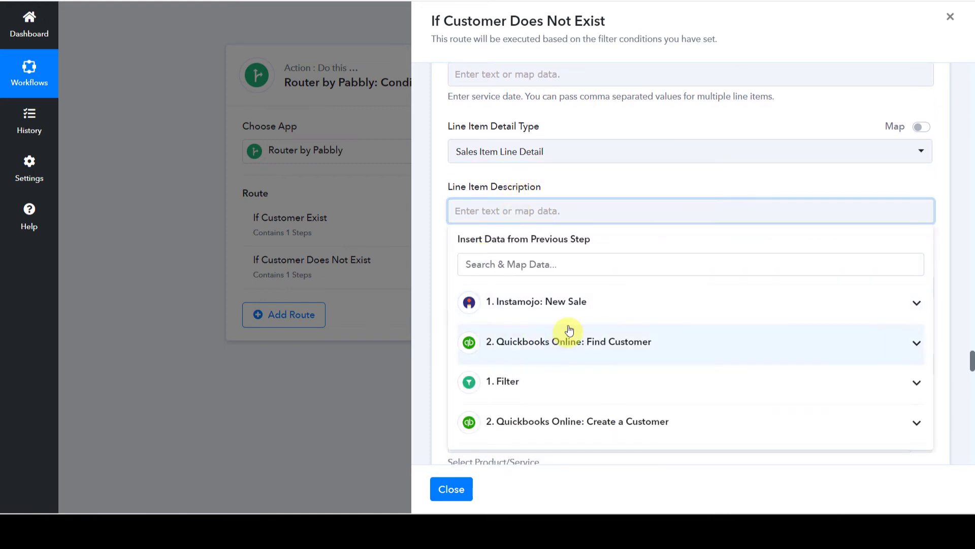
pyautogui.click(533, 309)
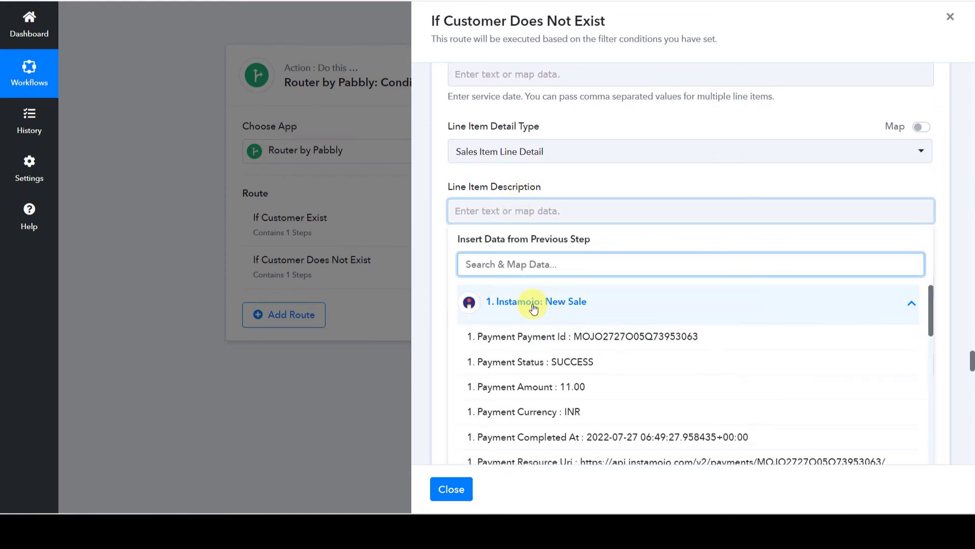
pyautogui.write('Py')
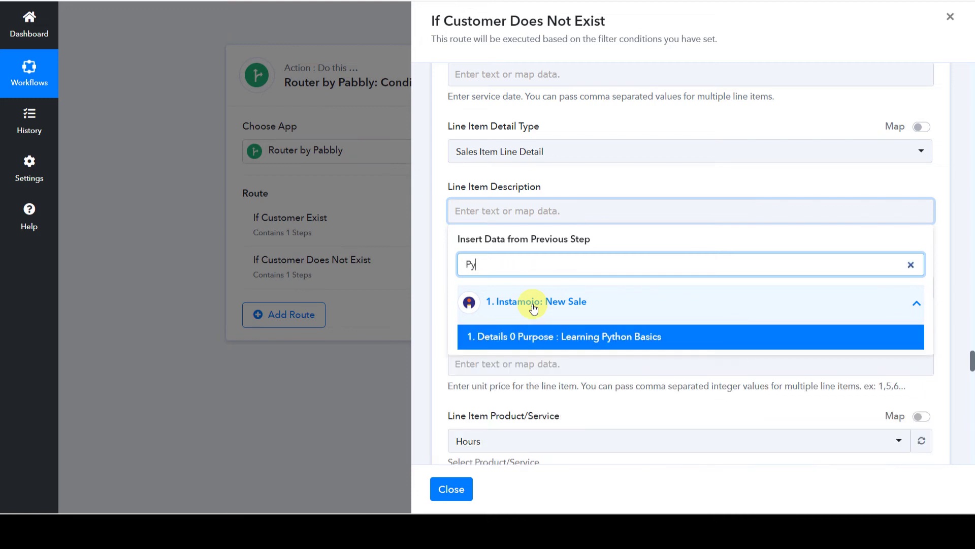
pyautogui.click(540, 335)
pyautogui.click(610, 168)
pyautogui.scroll(-2, 609, 168)
pyautogui.click(533, 193)
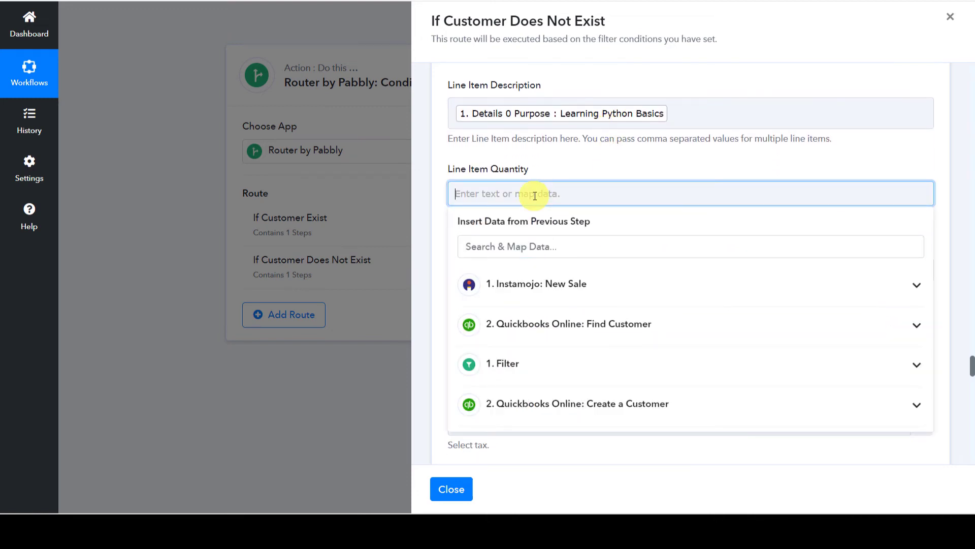
pyautogui.click(537, 285)
pyautogui.write('Qu')
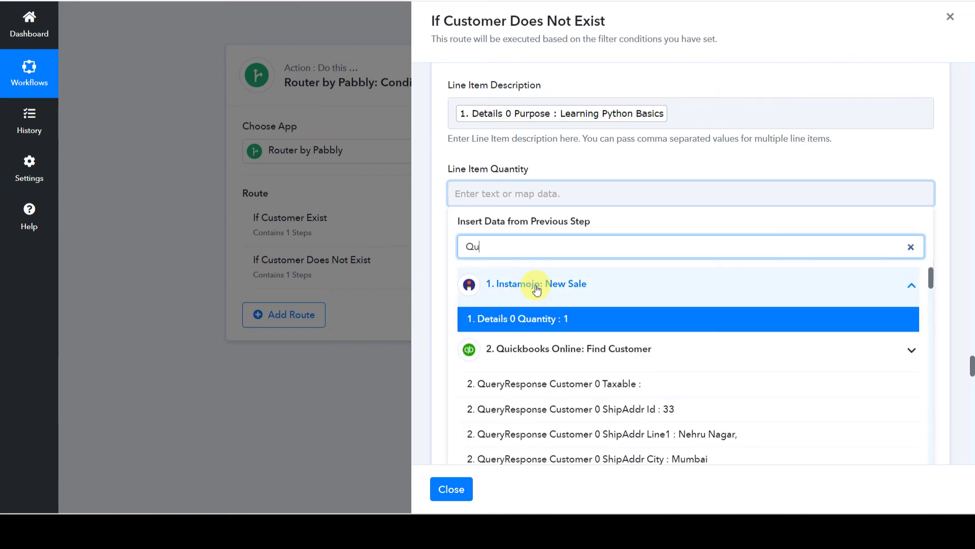
pyautogui.click(534, 319)
pyautogui.click(586, 169)
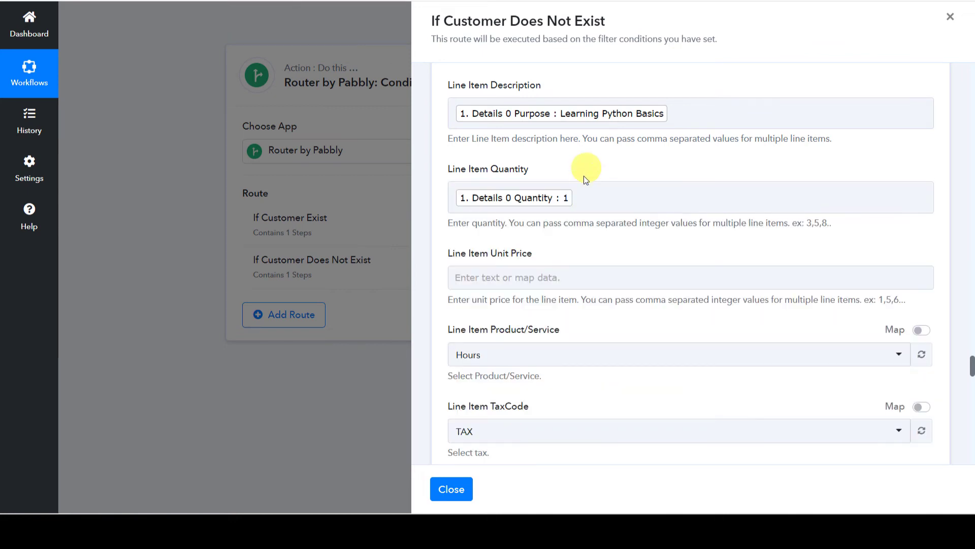
# Map Instamojo's Payment Amount into both Line Item Unit Price and Line Item Amount.
pyautogui.scroll(-2, 580, 183)
pyautogui.click(549, 176)
pyautogui.click(533, 266)
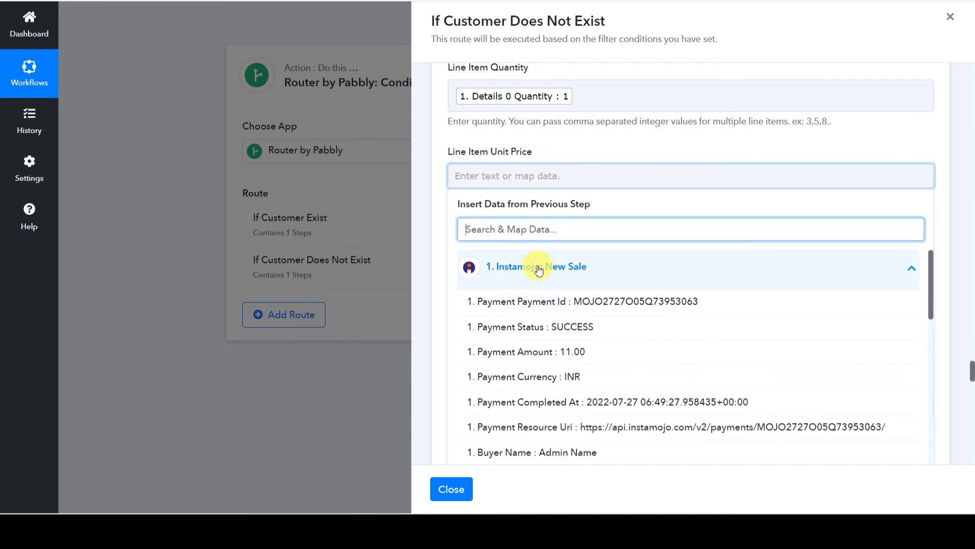
pyautogui.click(533, 351)
pyautogui.click(602, 154)
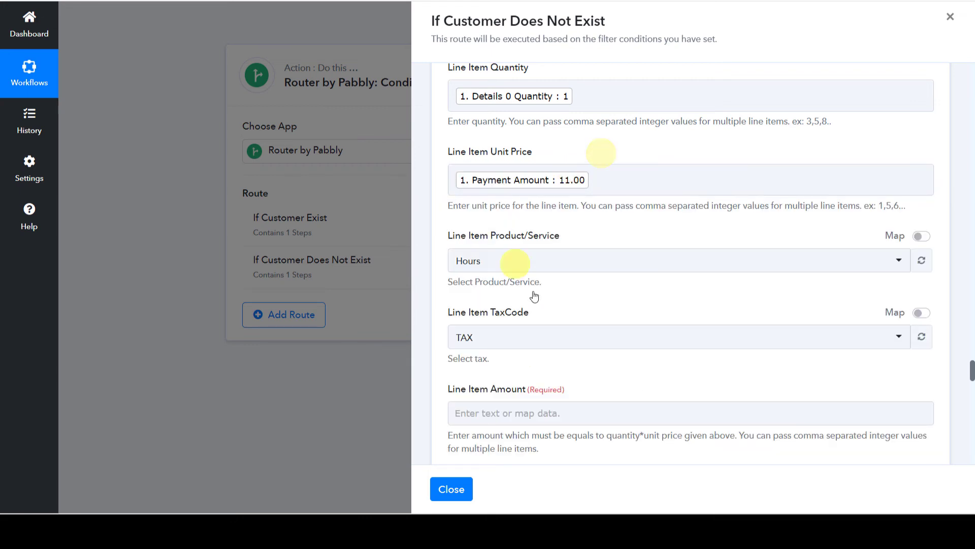
pyautogui.scroll(-1, 605, 279)
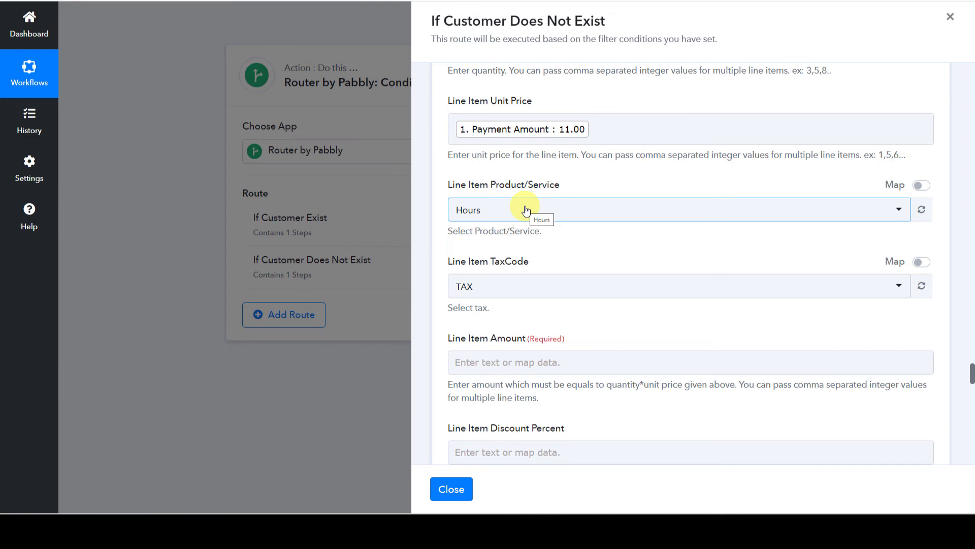
pyautogui.scroll(-3, 526, 210)
pyautogui.click(525, 210)
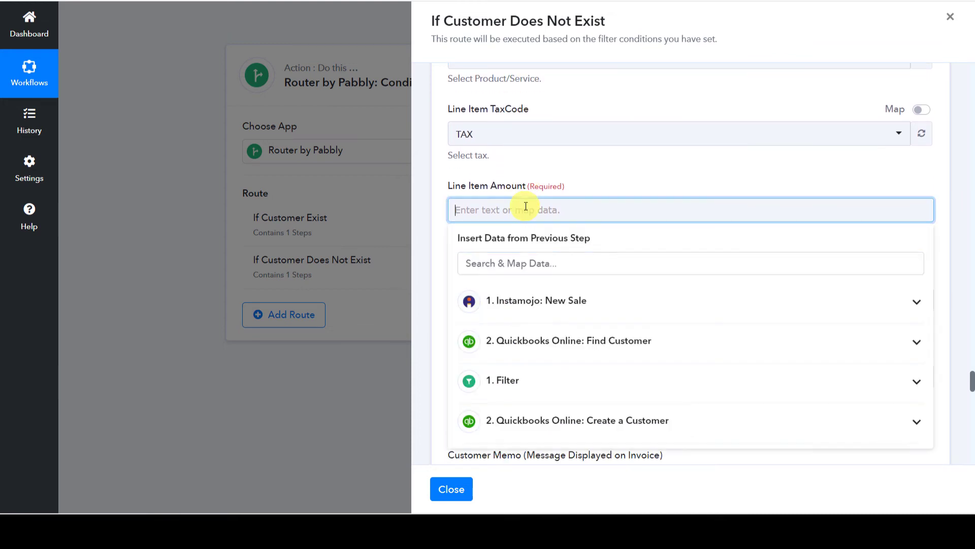
pyautogui.click(549, 305)
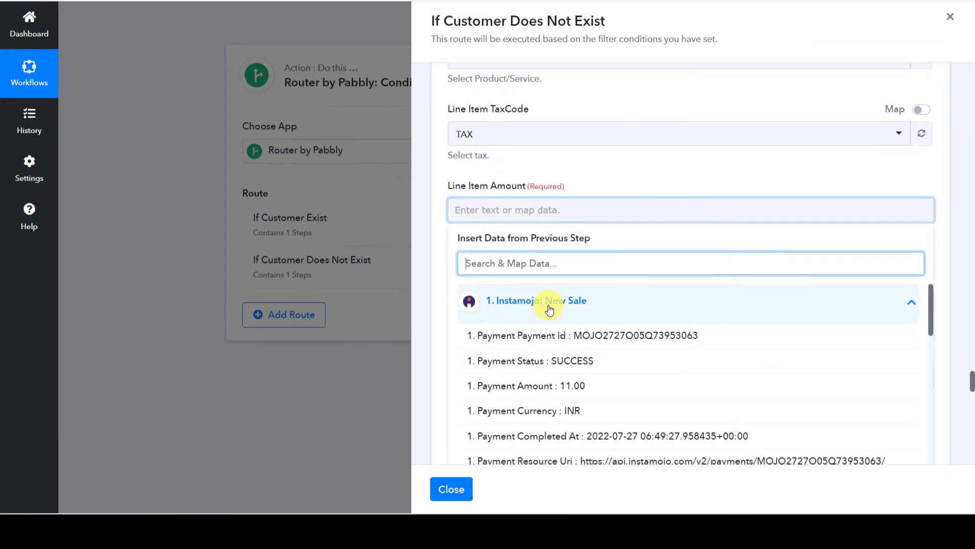
pyautogui.click(521, 384)
pyautogui.scroll(-4, 648, 171)
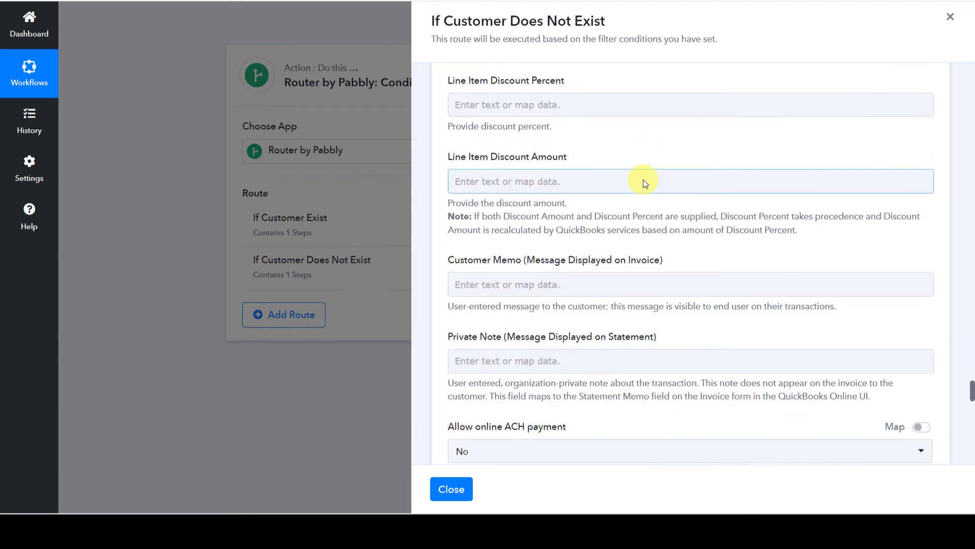
pyautogui.scroll(-4, 508, 219)
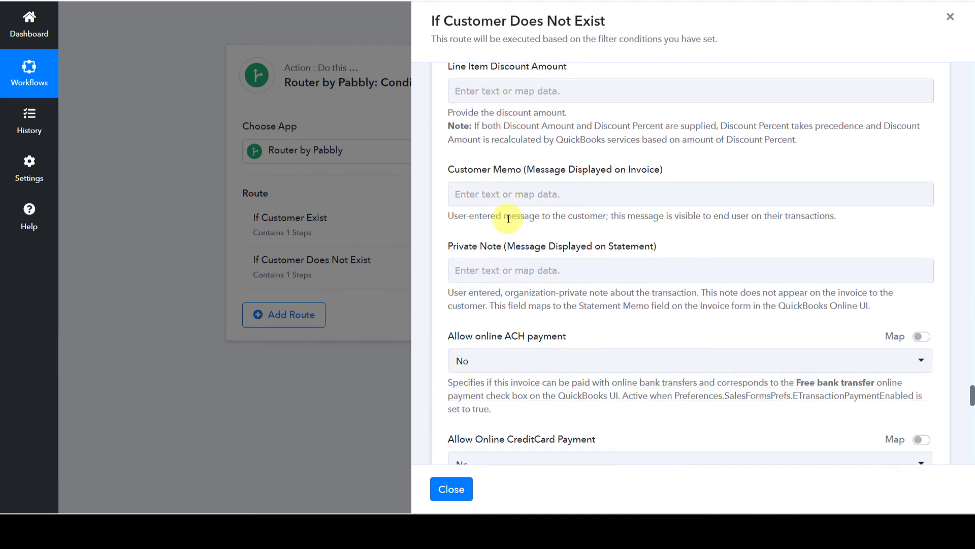
pyautogui.scroll(-8, 508, 218)
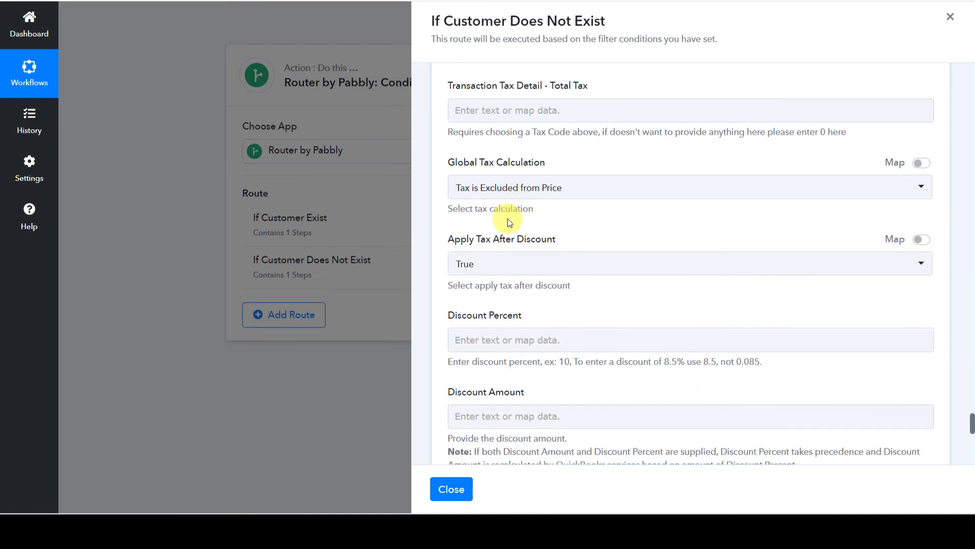
pyautogui.scroll(-6, 507, 219)
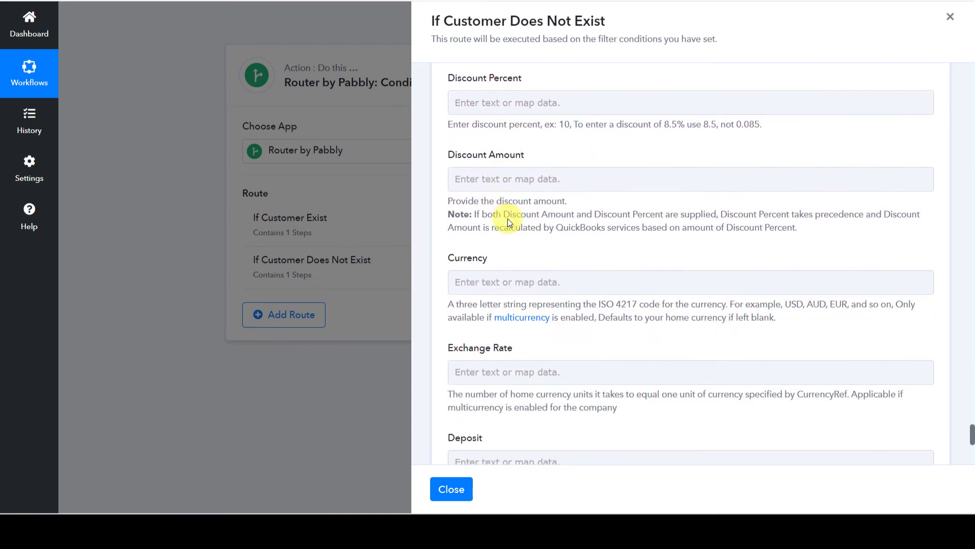
pyautogui.scroll(-4, 507, 218)
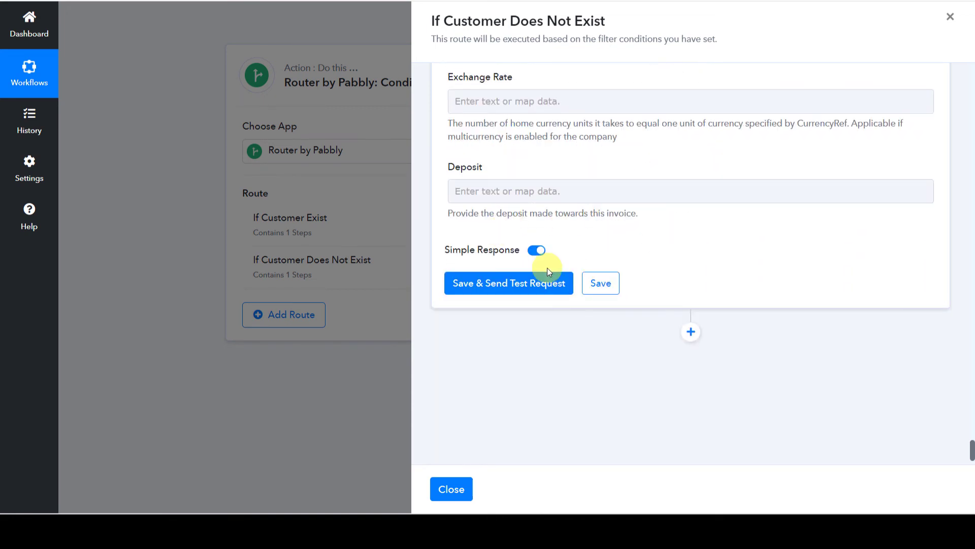
# Save and test the invoice step, confirming the returned Invoice Id 134.
pyautogui.click(529, 295)
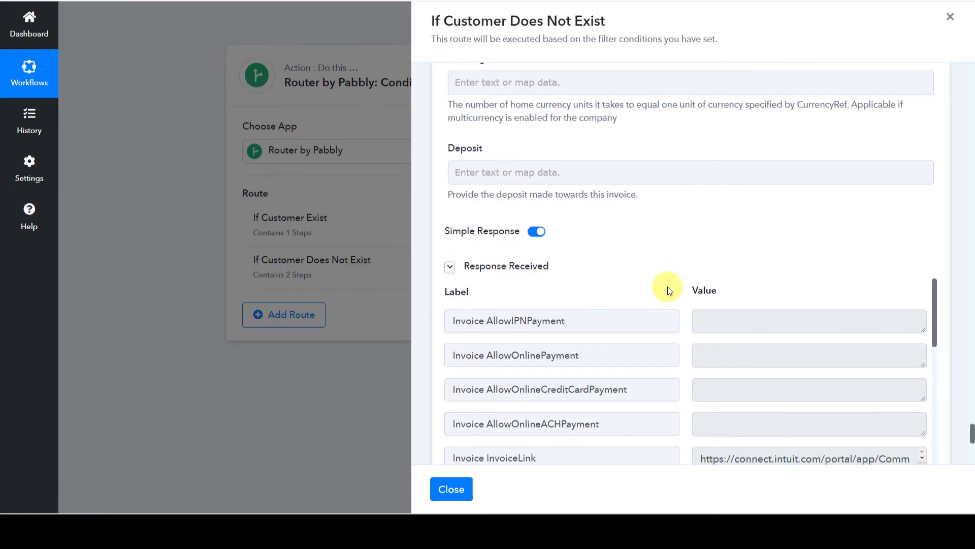
pyautogui.scroll(-4, 668, 287)
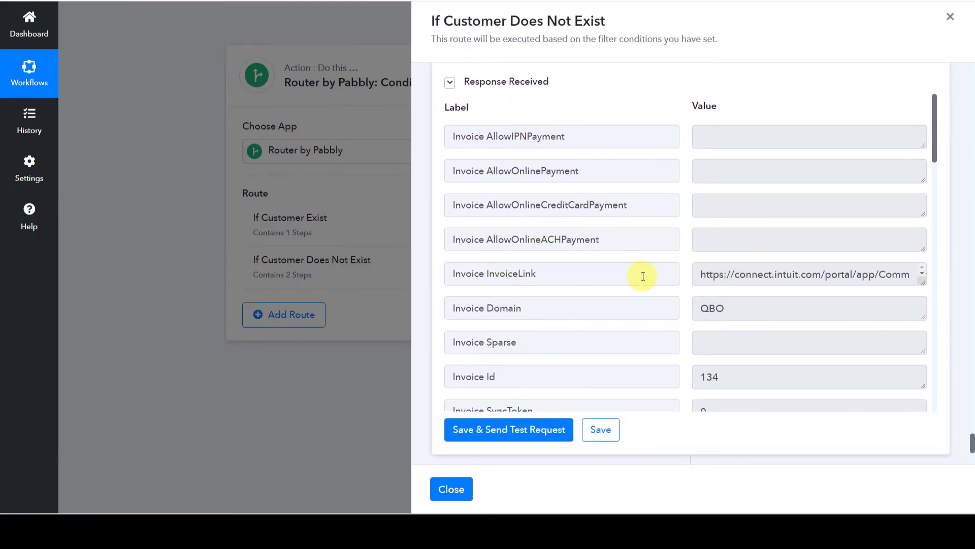
pyautogui.scroll(-2, 643, 276)
pyautogui.moveTo(525, 274); pyautogui.dragTo(375, 274)
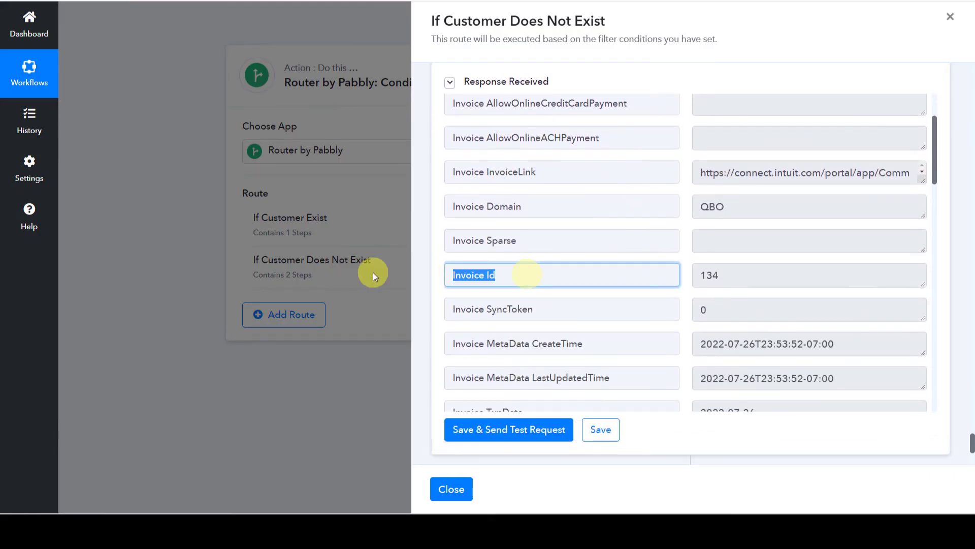
pyautogui.doubleClick(768, 277)
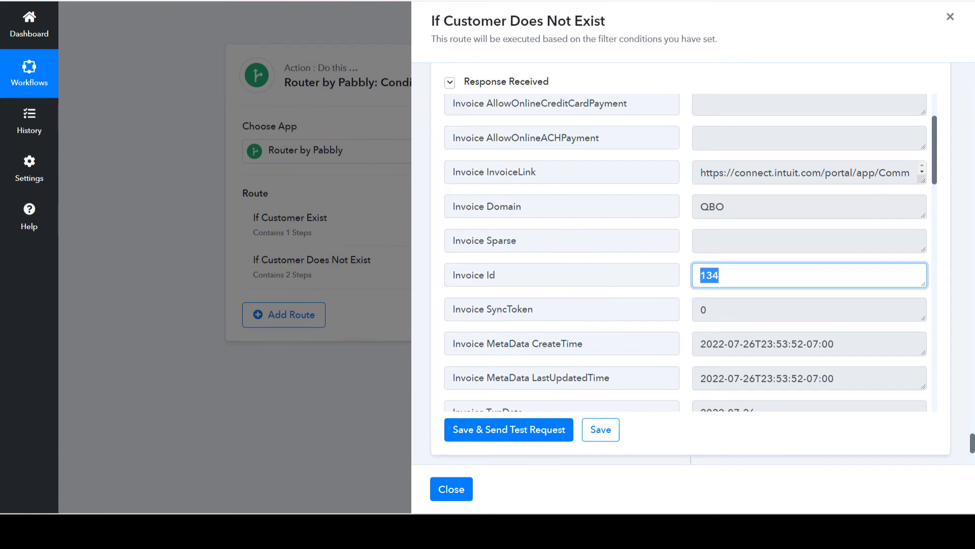
pyautogui.click(366, 0)
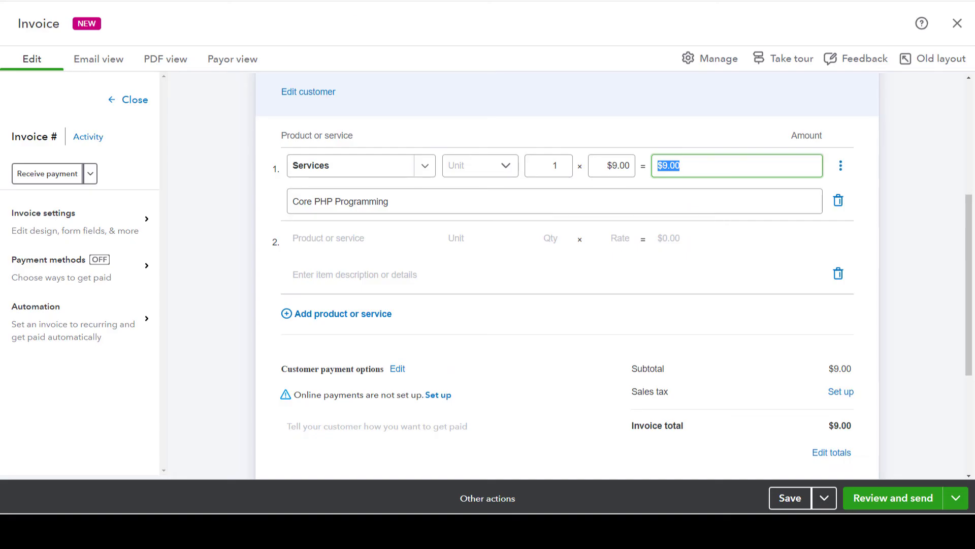
# Open the new $11.00 invoice in QuickBooks and check its Learning Python Basics line description.
pyautogui.click(959, 25)
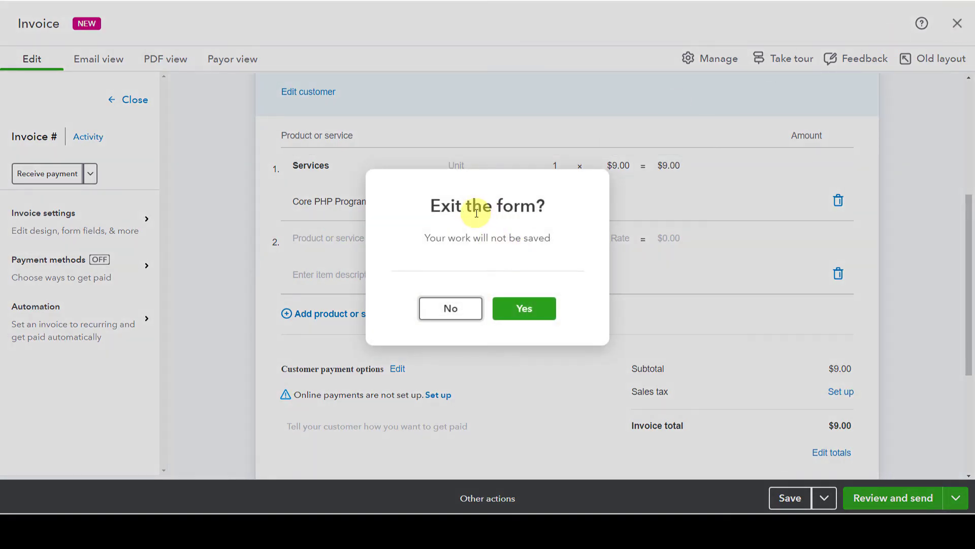
pyautogui.click(519, 309)
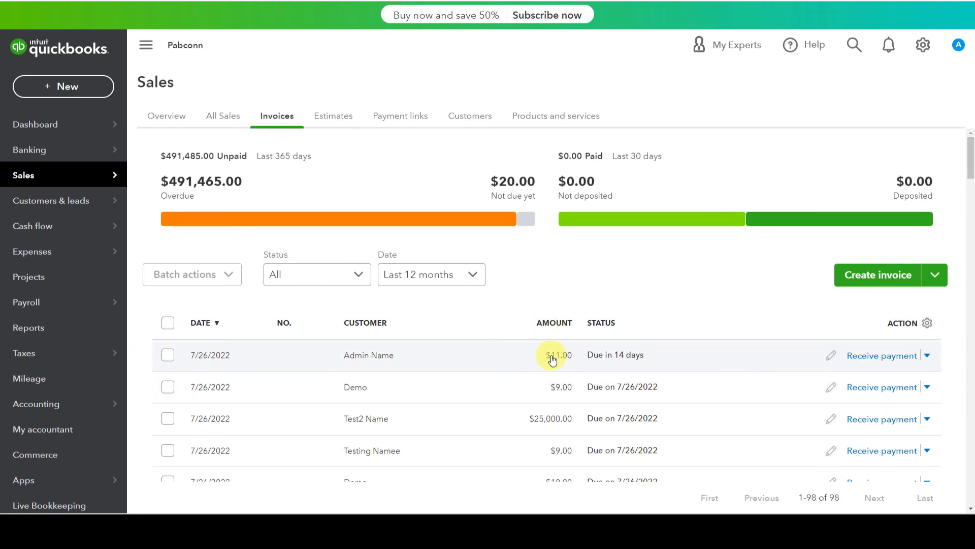
pyautogui.click(639, 356)
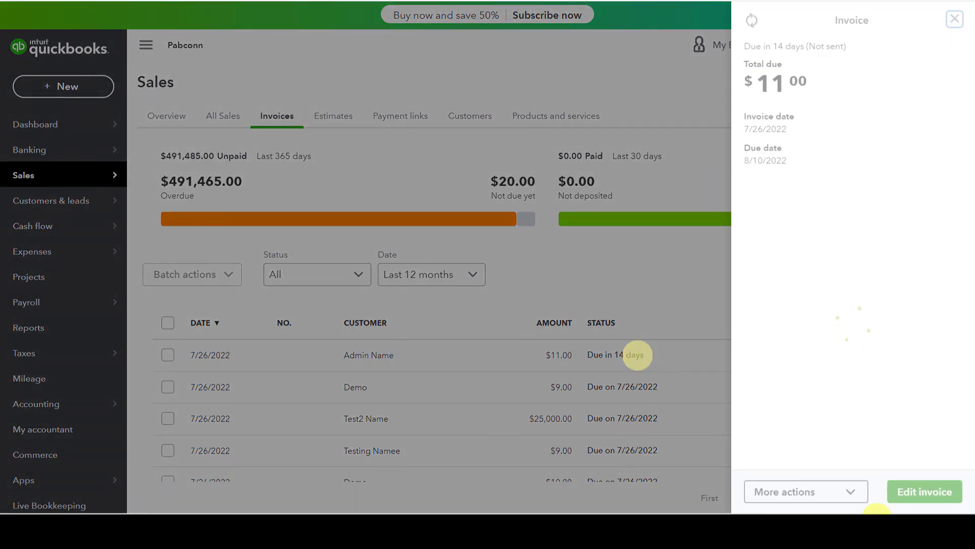
pyautogui.click(930, 492)
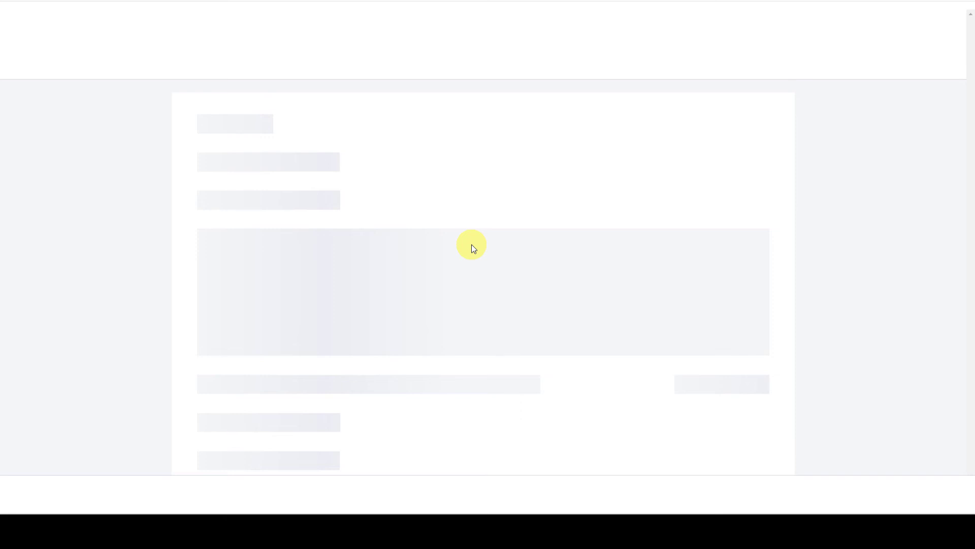
pyautogui.scroll(-4, 468, 247)
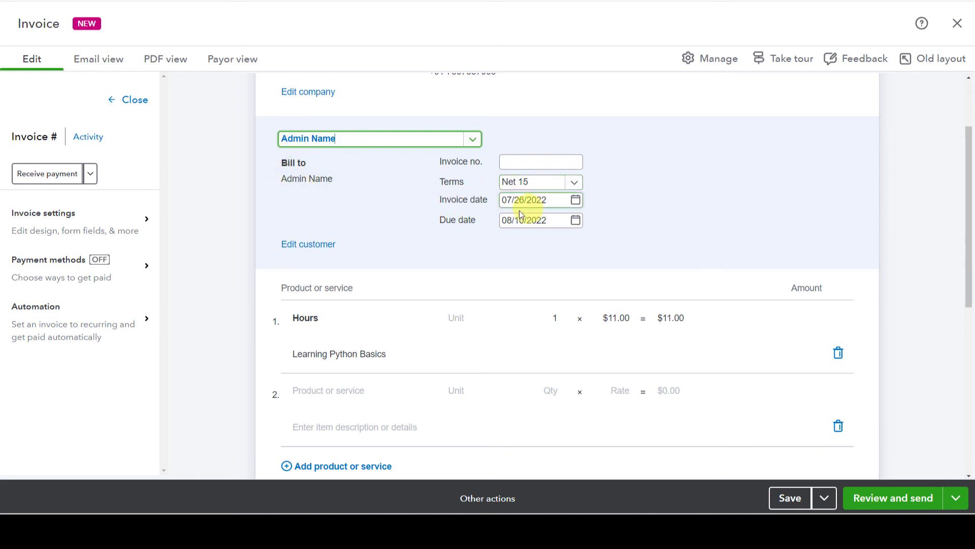
pyautogui.scroll(-1, 560, 226)
pyautogui.scroll(-1, 560, 226)
pyautogui.click(311, 257)
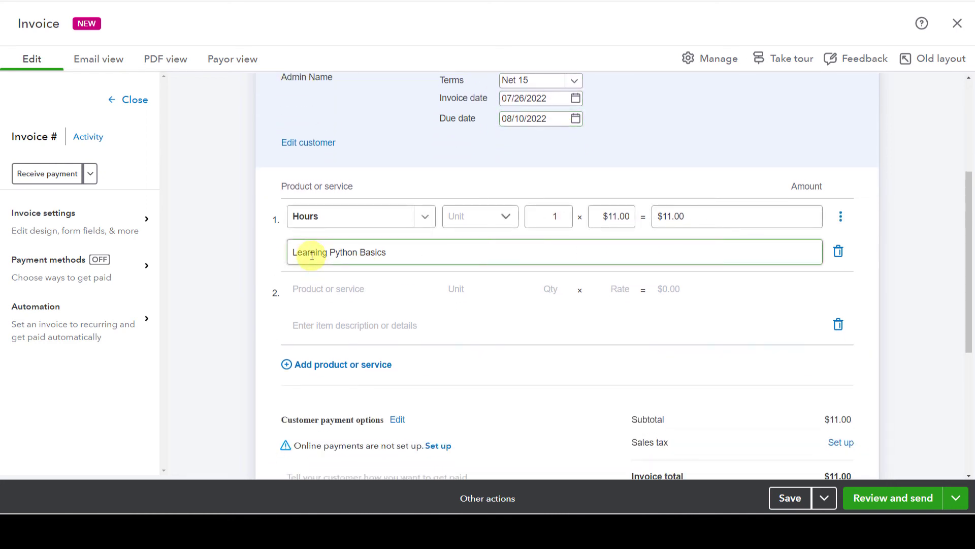
pyautogui.tripleClick(416, 253)
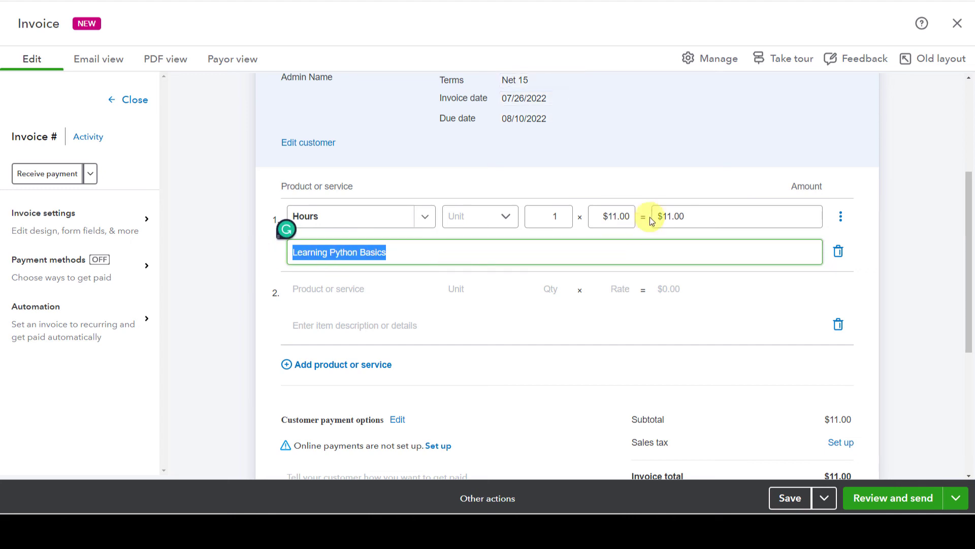
pyautogui.scroll(-3, 661, 249)
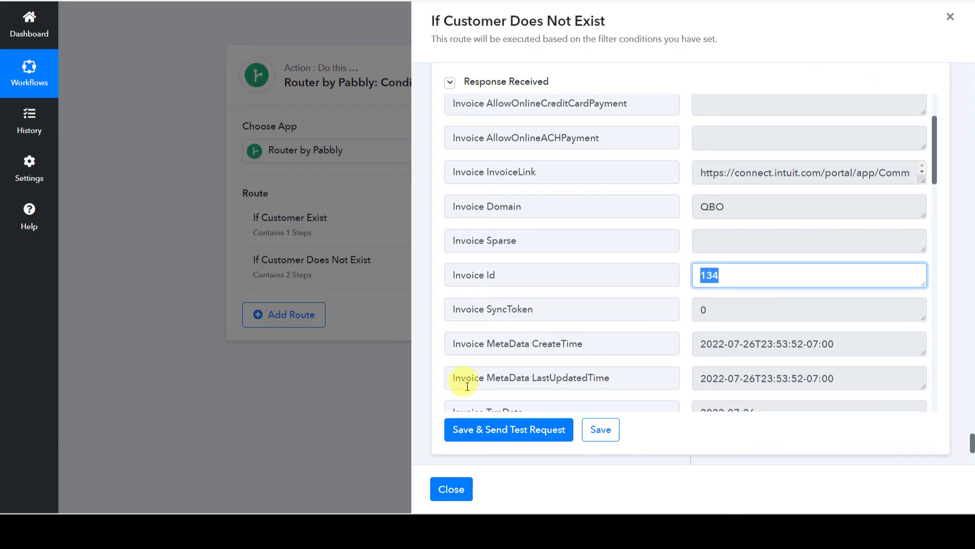
# Save the If Customer Does Not Exist route settings, close the panel, and return to the Instamojo trigger.
pyautogui.click(592, 427)
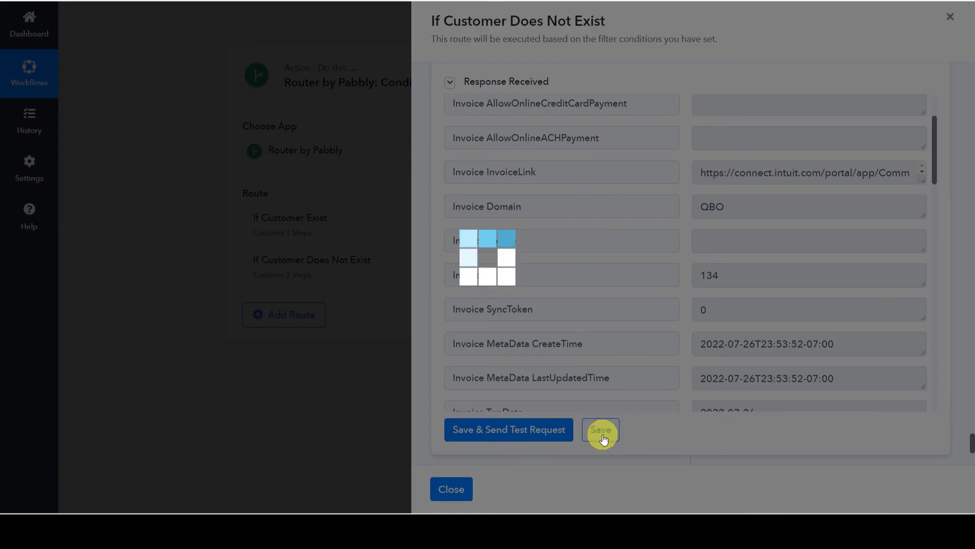
pyautogui.click(488, 304)
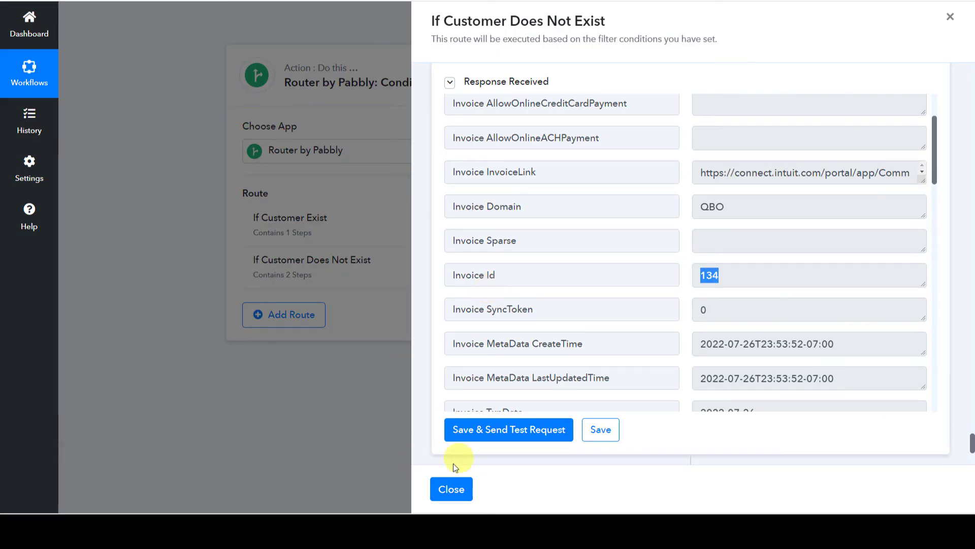
pyautogui.click(452, 489)
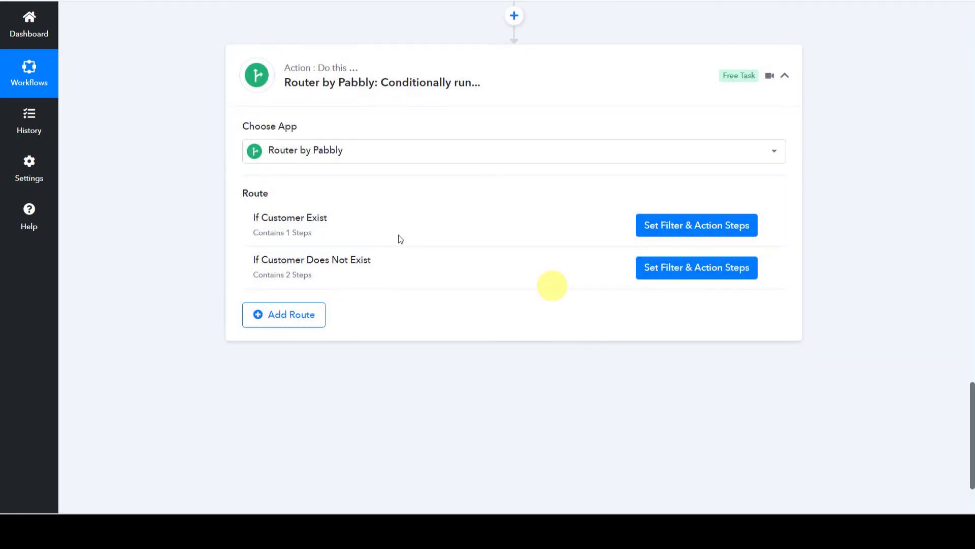
pyautogui.scroll(1, 206, 282)
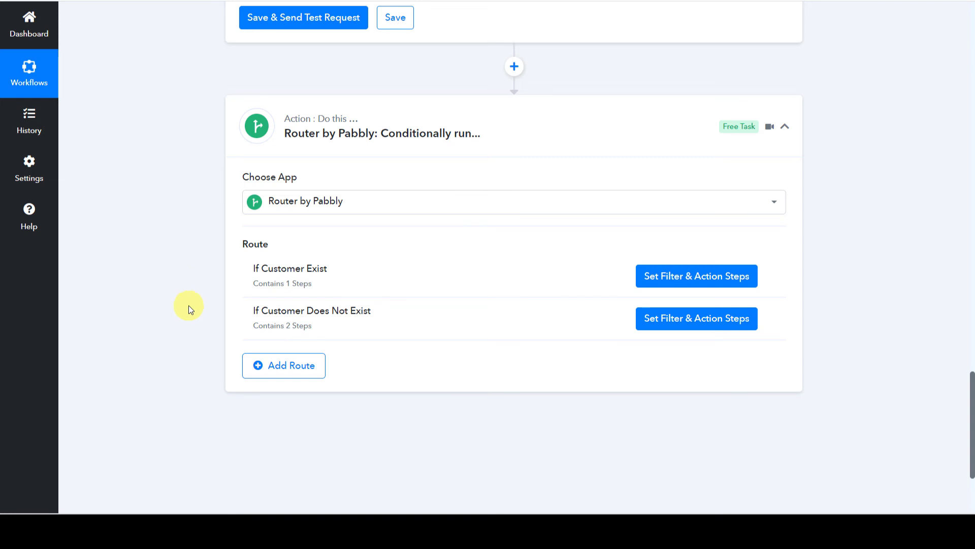
pyautogui.scroll(15, 188, 306)
pyautogui.scroll(20, 188, 306)
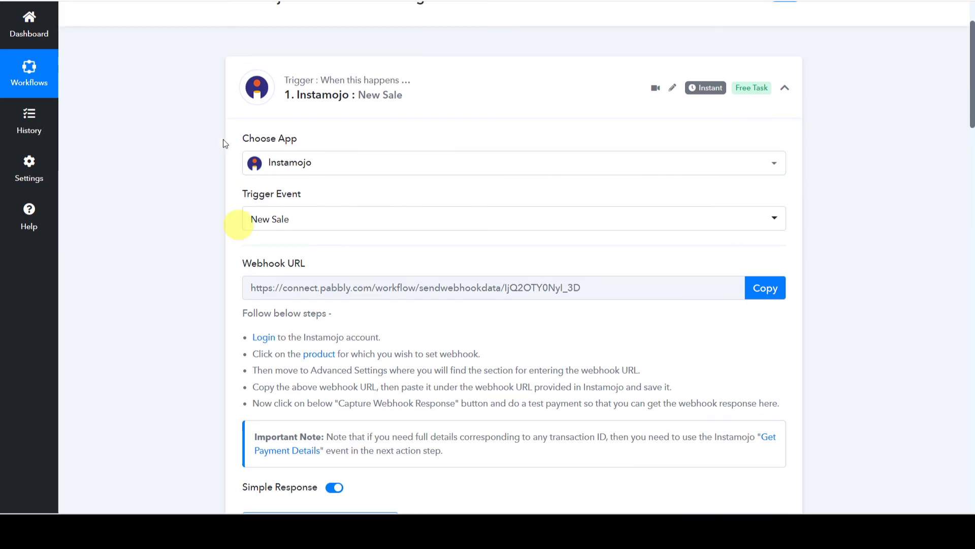
# Select the ₹10 JavaScript Tutorial in Instamojo and proceed to checkout.
pyautogui.scroll(2, 224, 147)
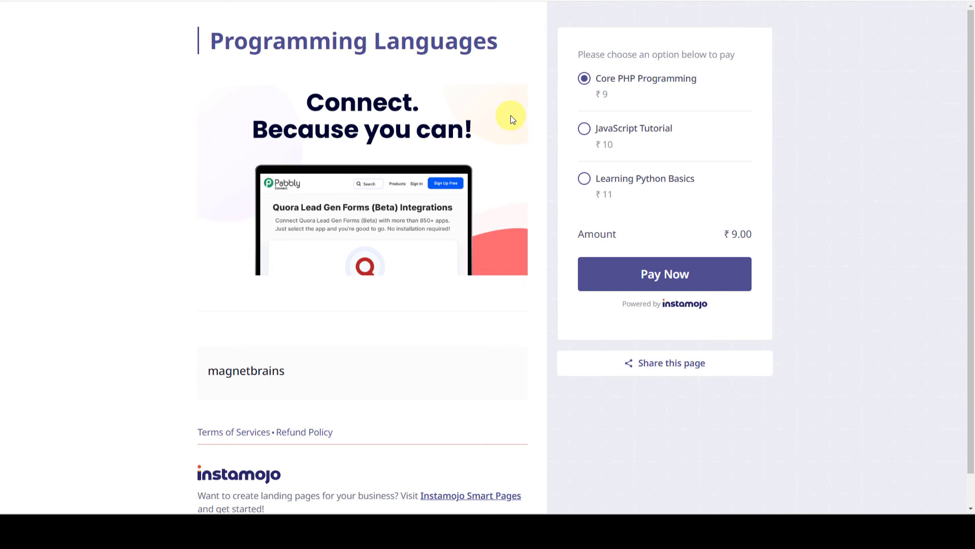
pyautogui.click(613, 141)
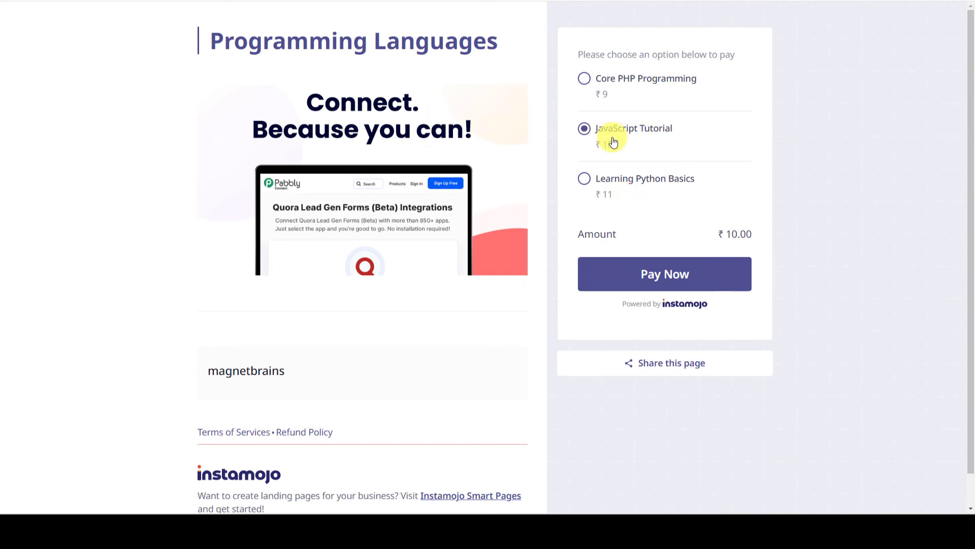
pyautogui.click(637, 277)
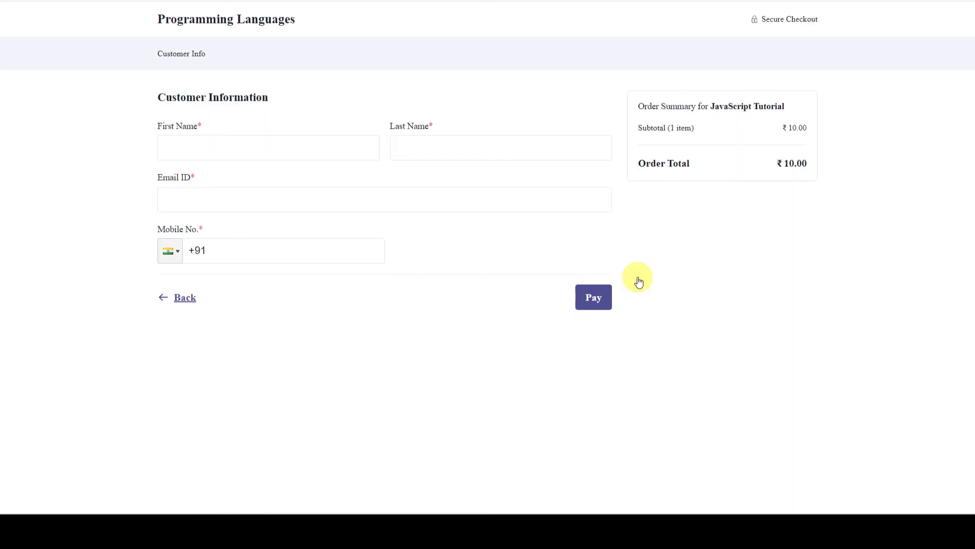
# Fill in the test buyer's name, e-mail and mobile number, then submit the order for payment.
pyautogui.click(247, 149)
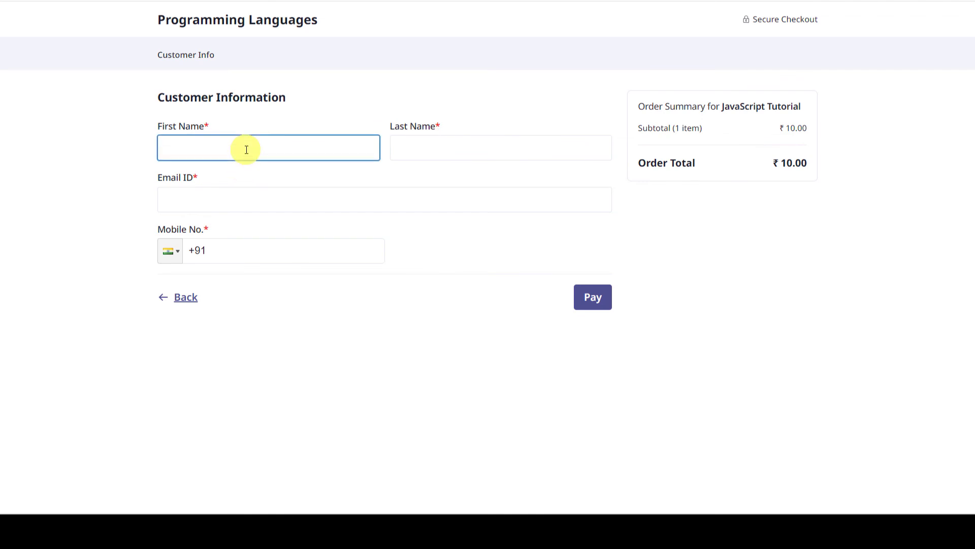
pyautogui.press('Tab')
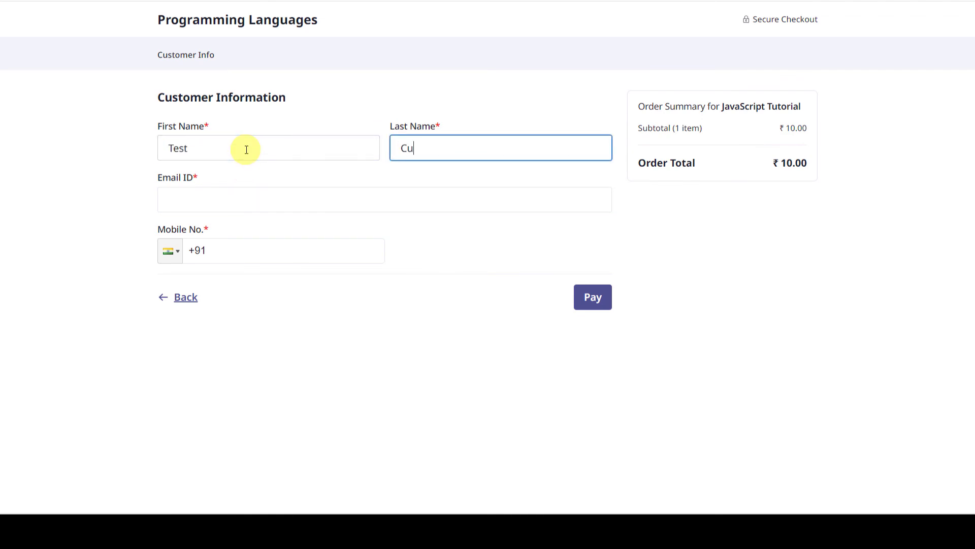
pyautogui.write('Customer')
pyautogui.click(199, 197)
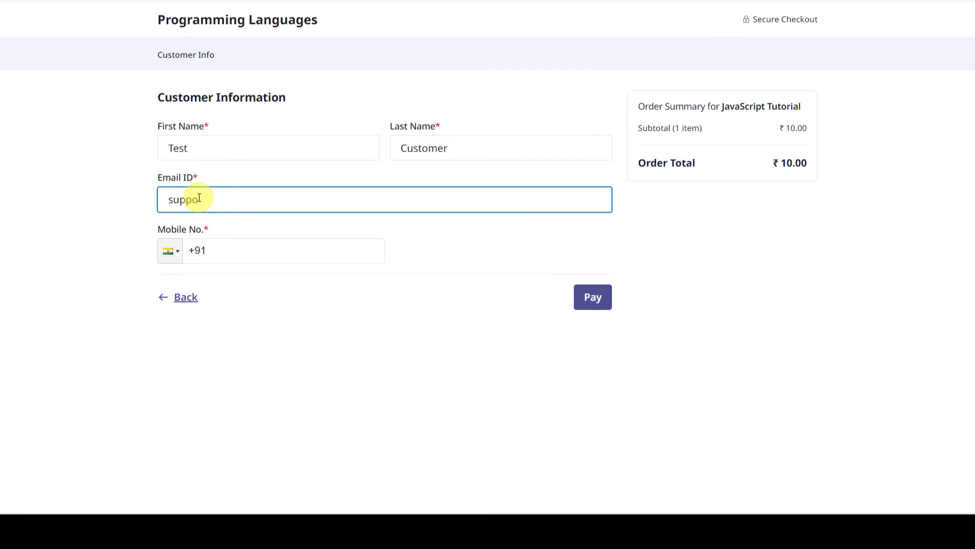
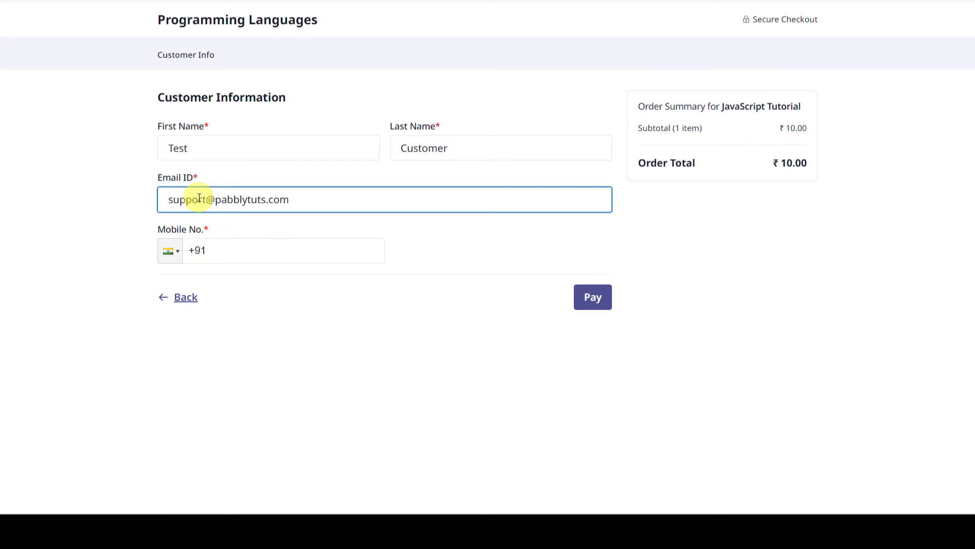
pyautogui.press('Tab')
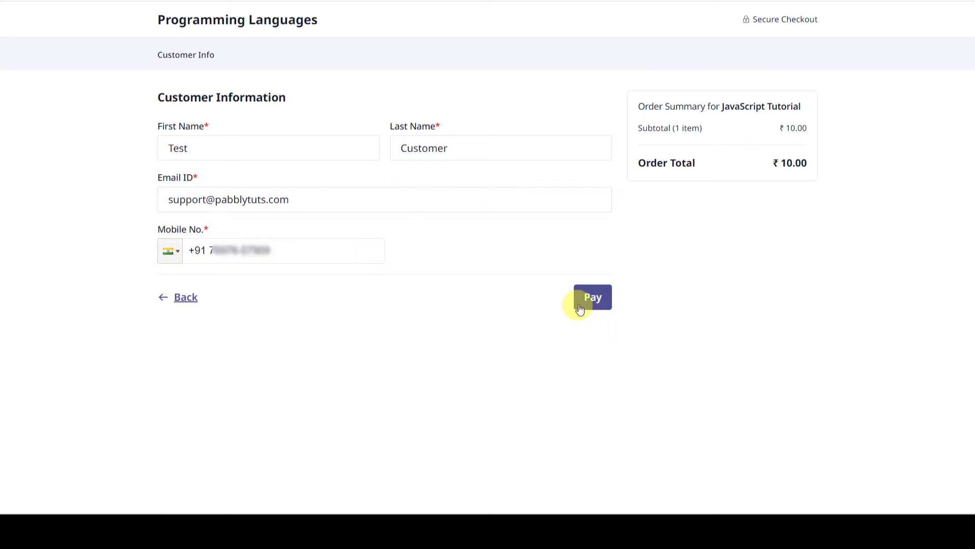
pyautogui.click(585, 305)
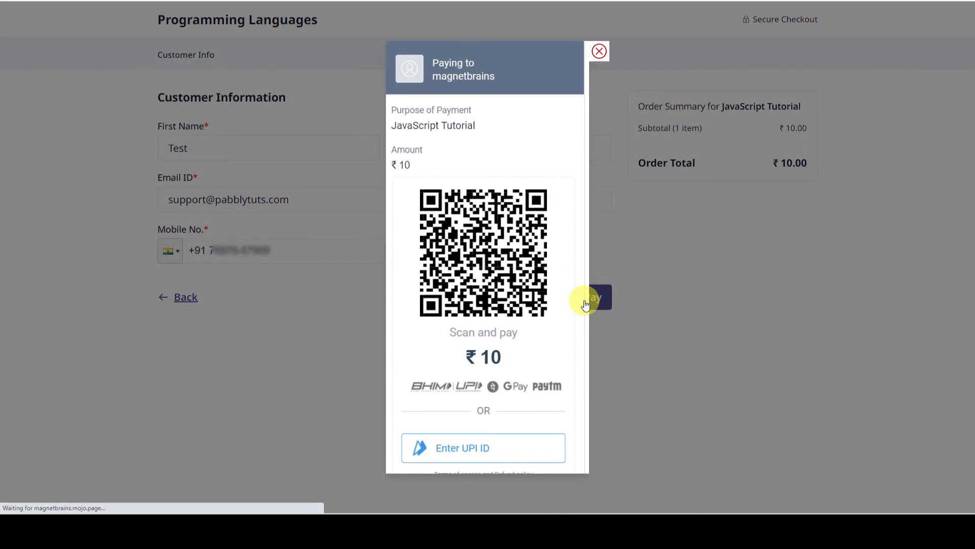
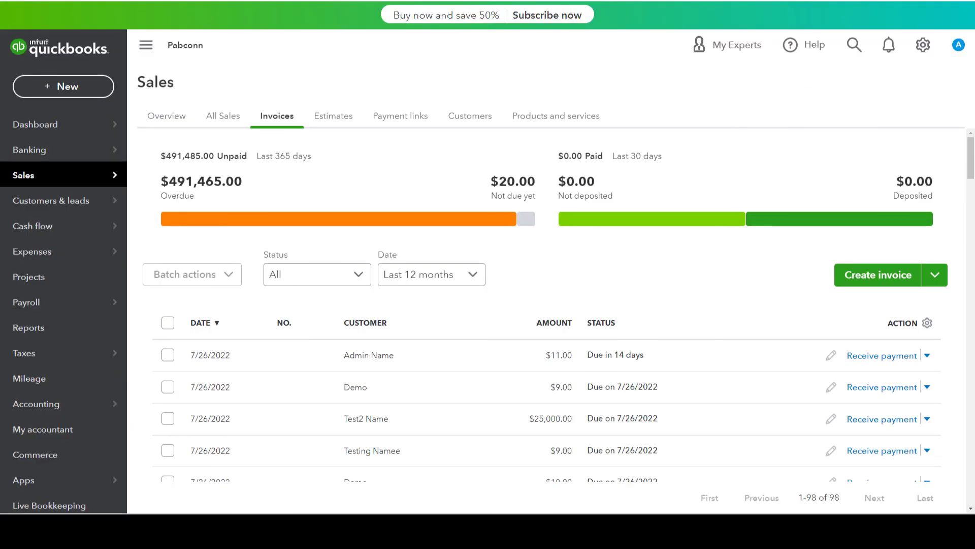
# Search the QuickBooks customer list for 'test' and open the Test Customer record.
pyautogui.moveTo(83, 175)
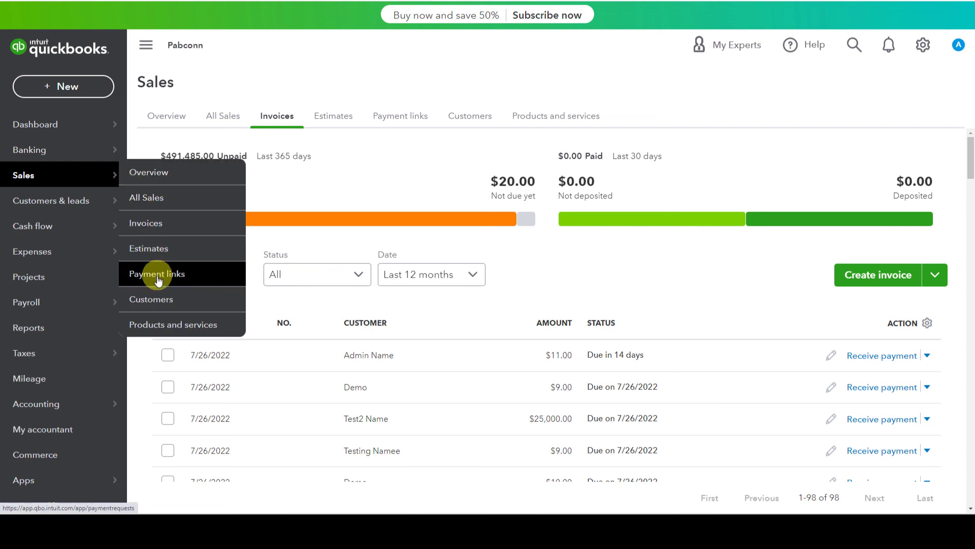
pyautogui.click(162, 295)
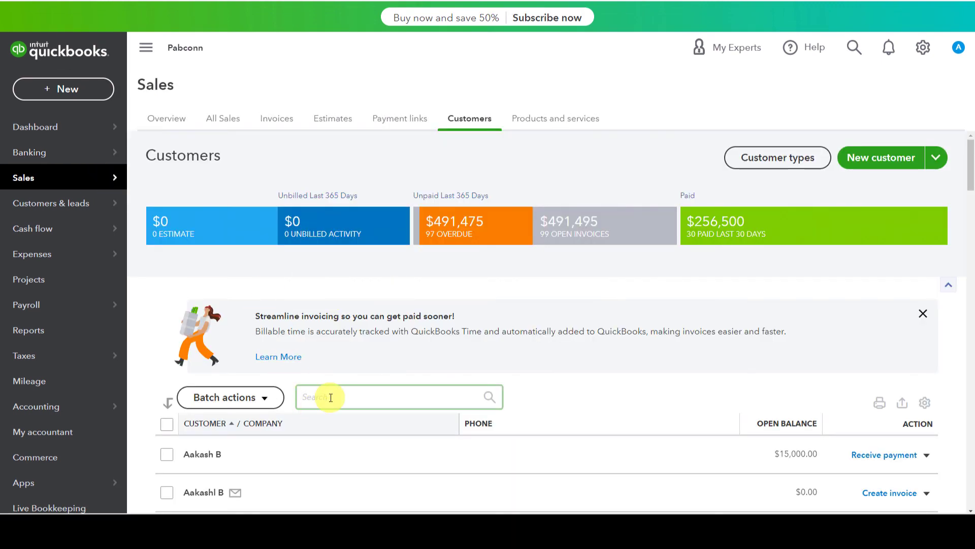
pyautogui.write('test cus')
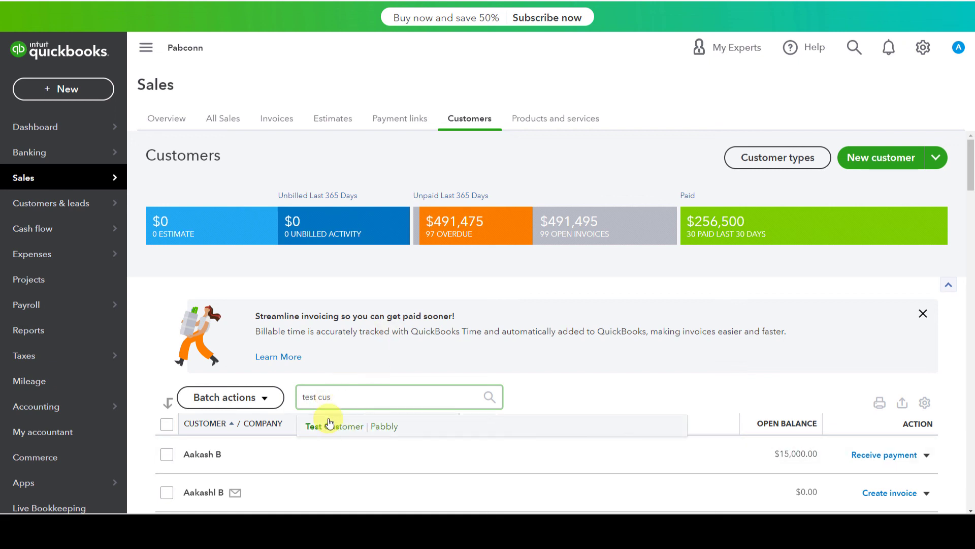
pyautogui.click(327, 427)
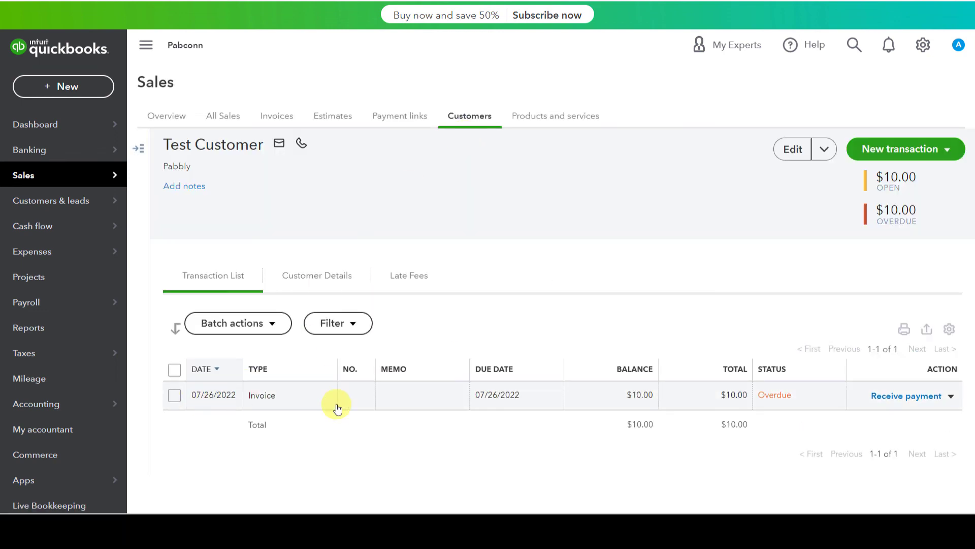
pyautogui.moveTo(68, 175)
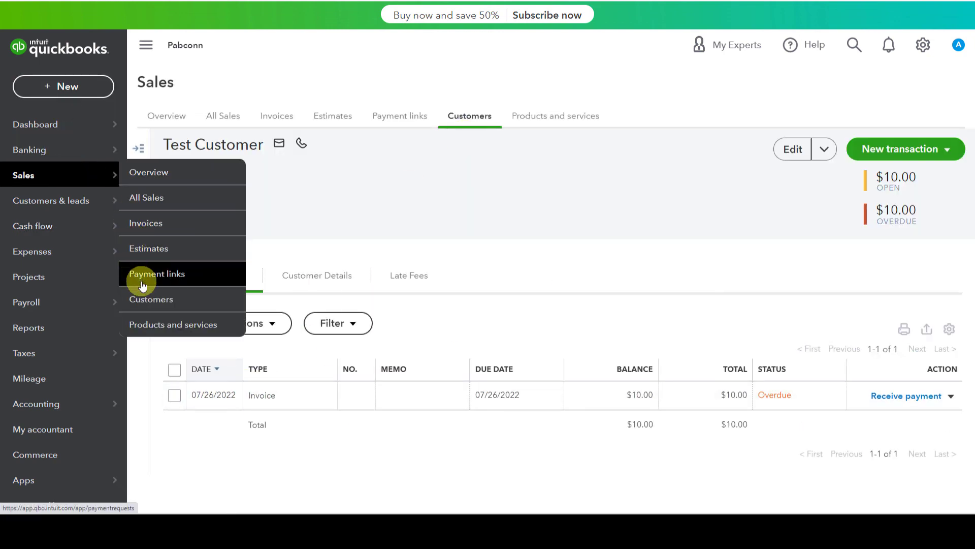
# Open Test Customer's invoice for editing and verify the JavaScript Tutorial line at $10.00.
pyautogui.click(153, 220)
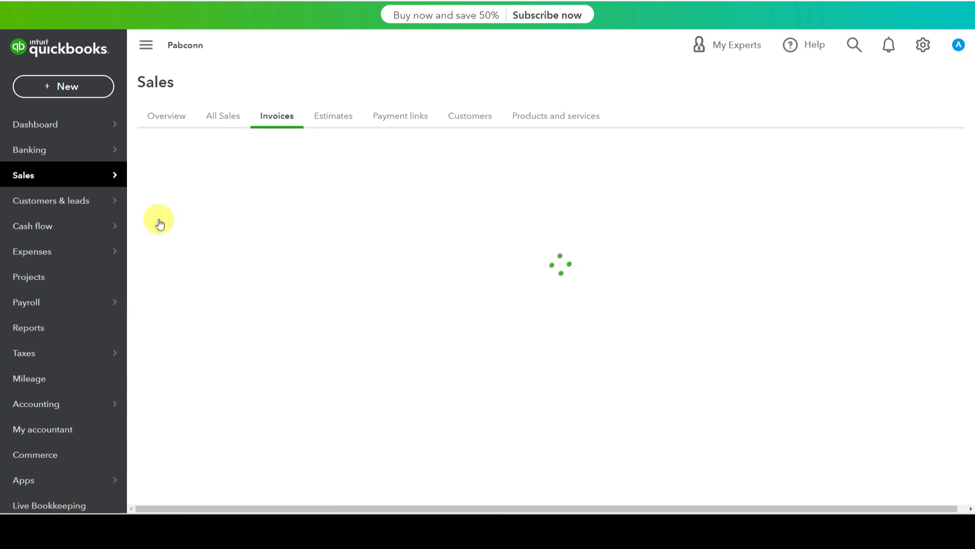
pyautogui.scroll(-2, 186, 239)
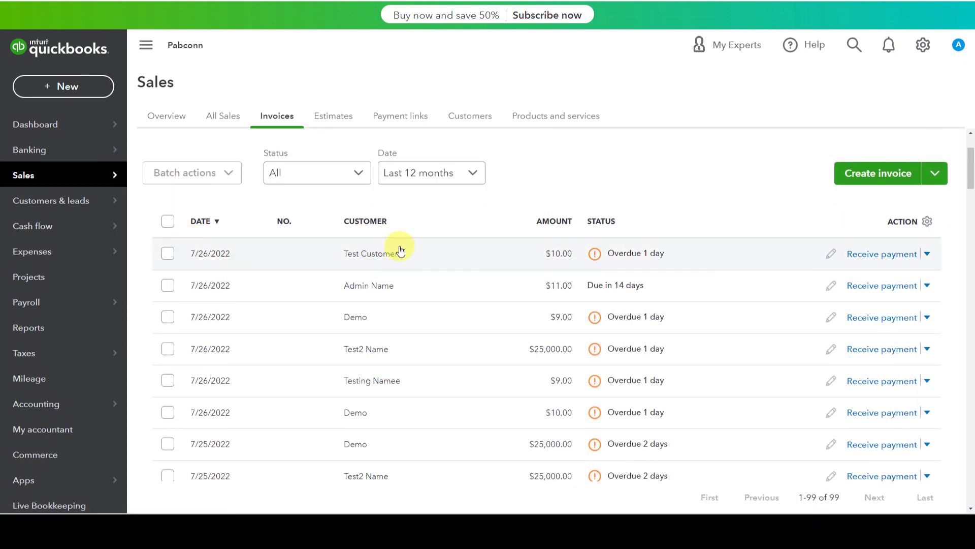
pyautogui.click(372, 259)
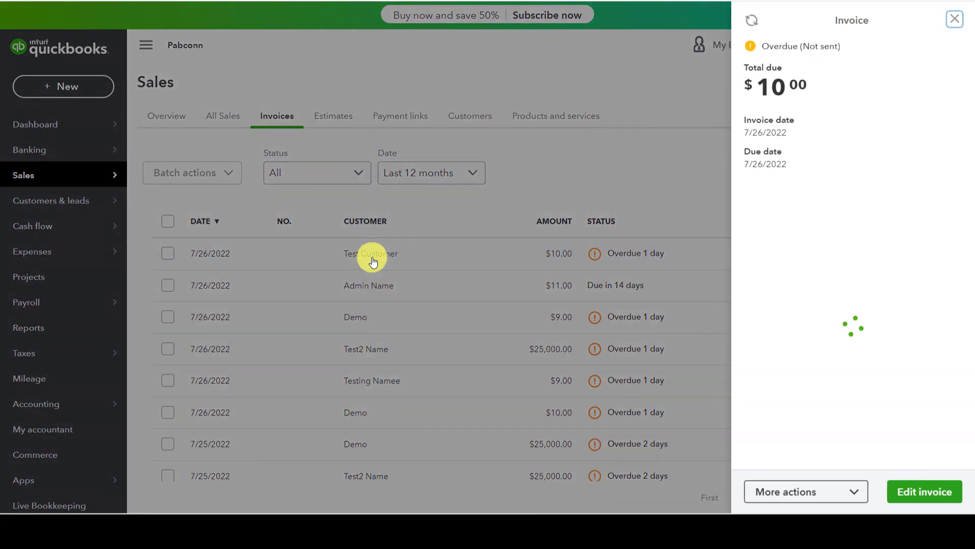
pyautogui.click(925, 492)
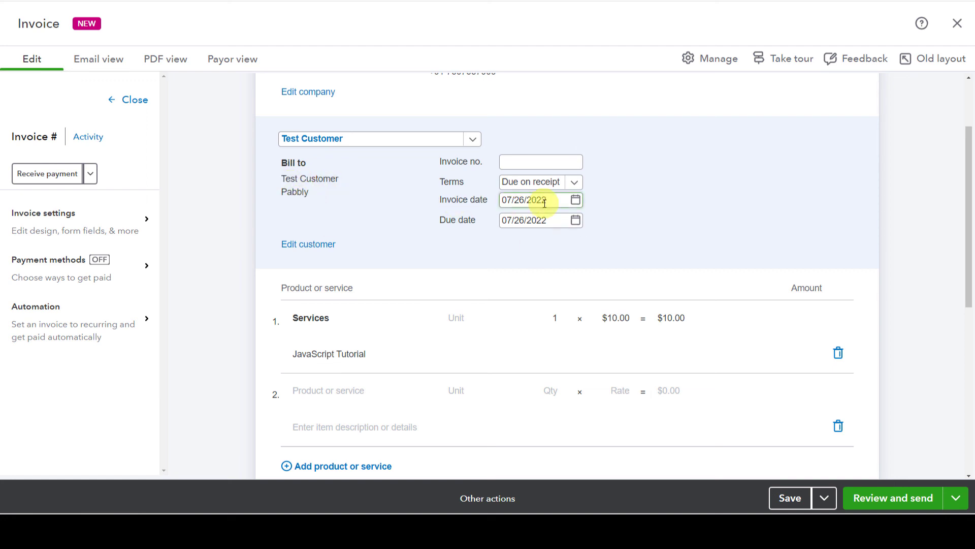
pyautogui.scroll(-1, 401, 264)
pyautogui.click(337, 303)
pyautogui.click(614, 268)
pyautogui.scroll(-3, 732, 272)
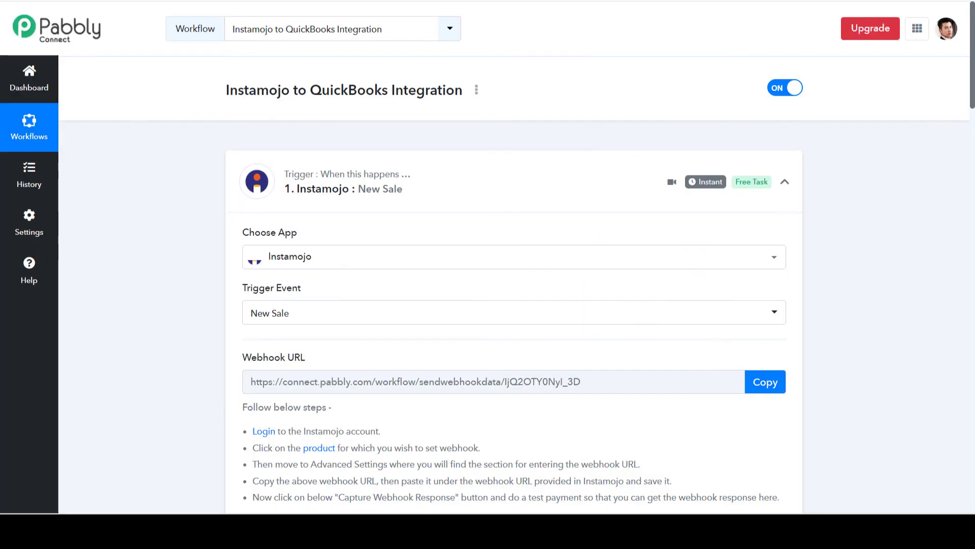
# Collapse the Instamojo New Sale, Find Customer and Router step cards in the Pabbly workflow.
pyautogui.click(462, 179)
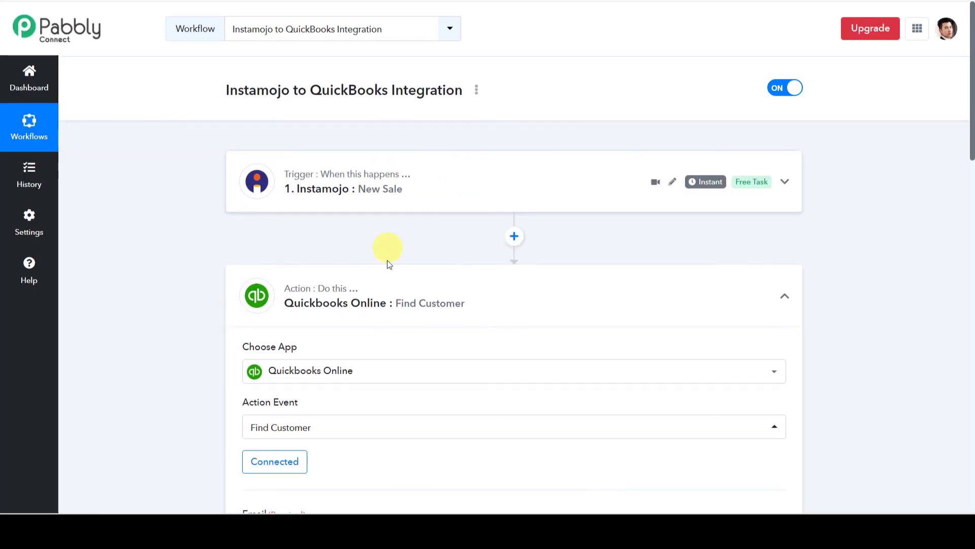
pyautogui.click(437, 290)
pyautogui.click(416, 399)
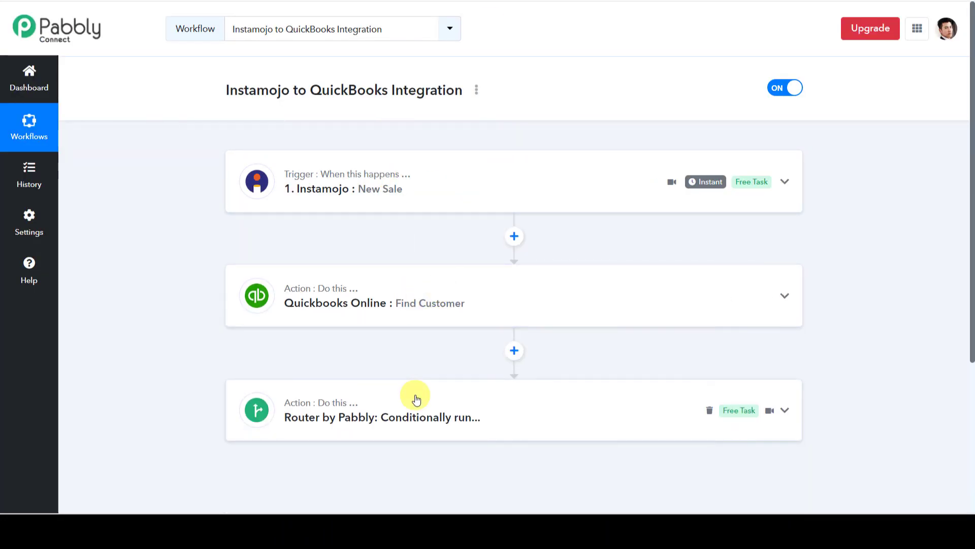